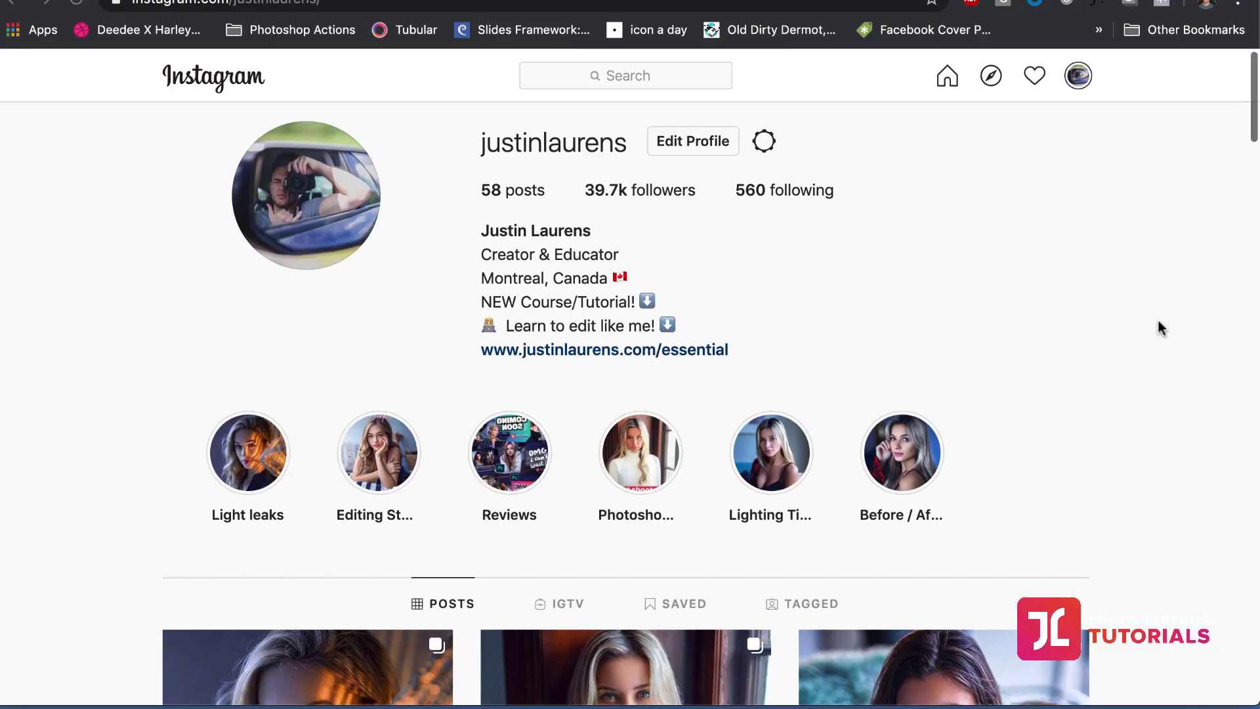
Add a Selective Color adjustment layer above Base Edit
scroll(1156, 326, "down", 5)
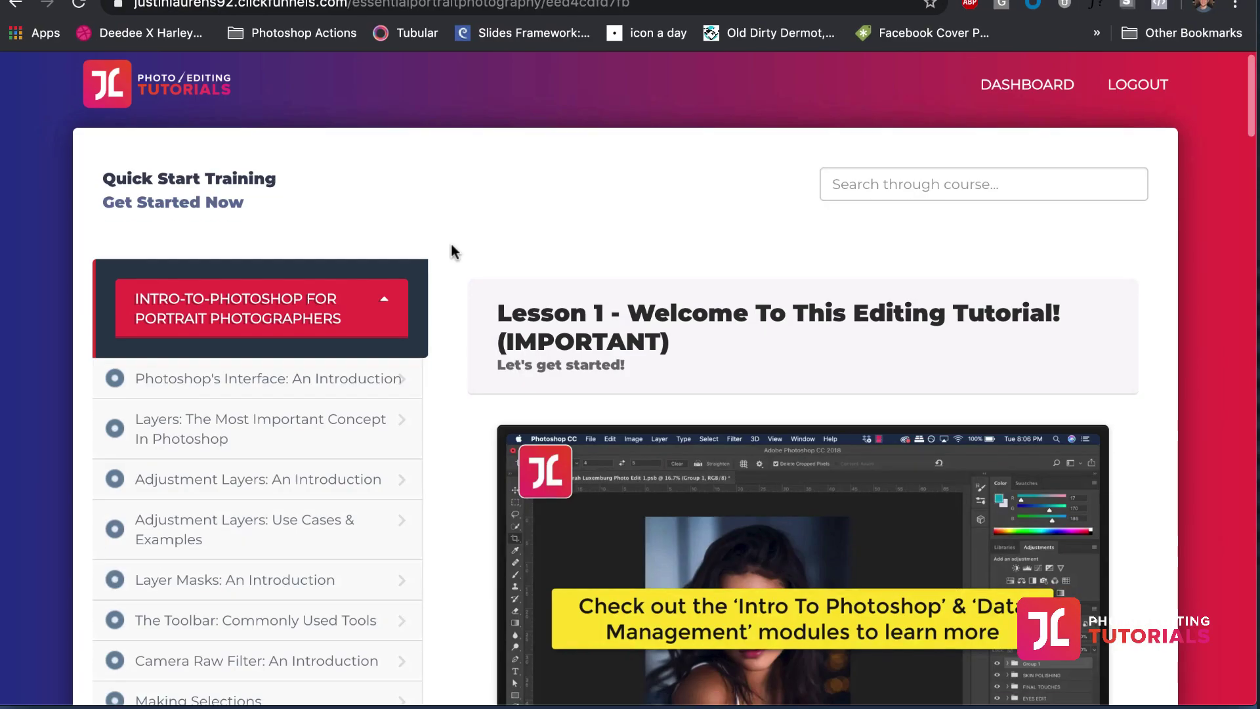
scroll(451, 251, "down", 10)
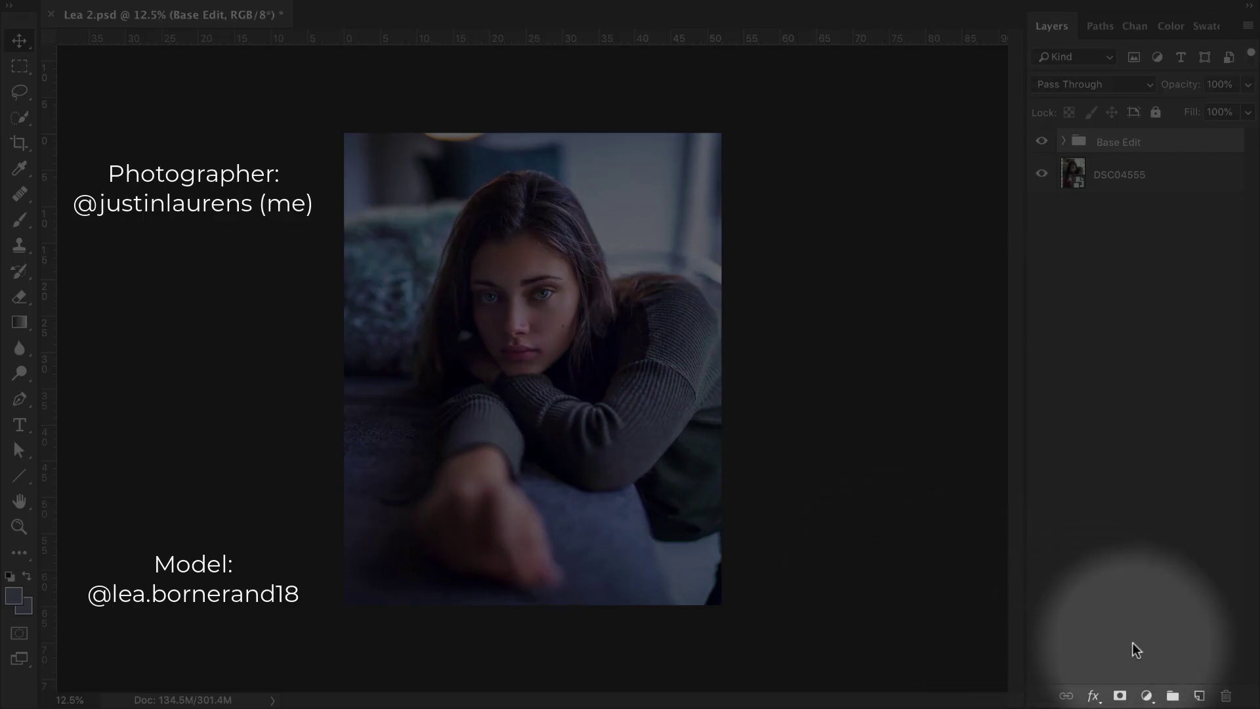
left_click(1147, 696)
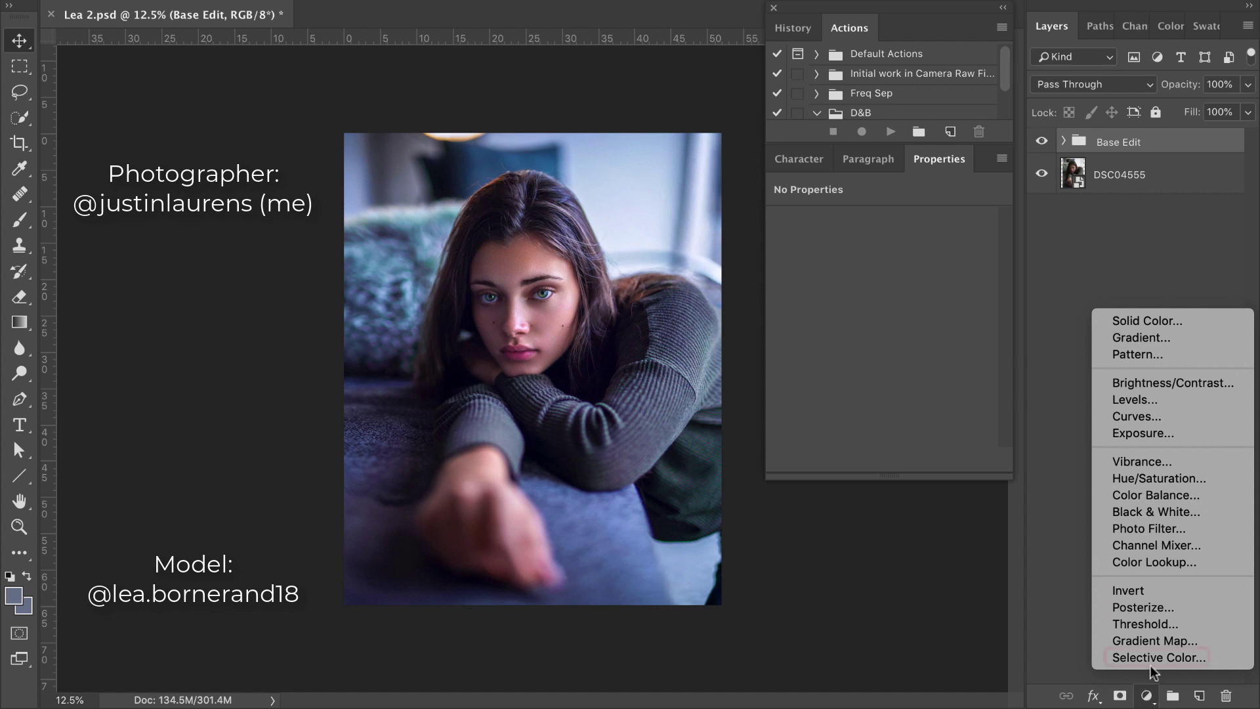
left_click(1152, 660)
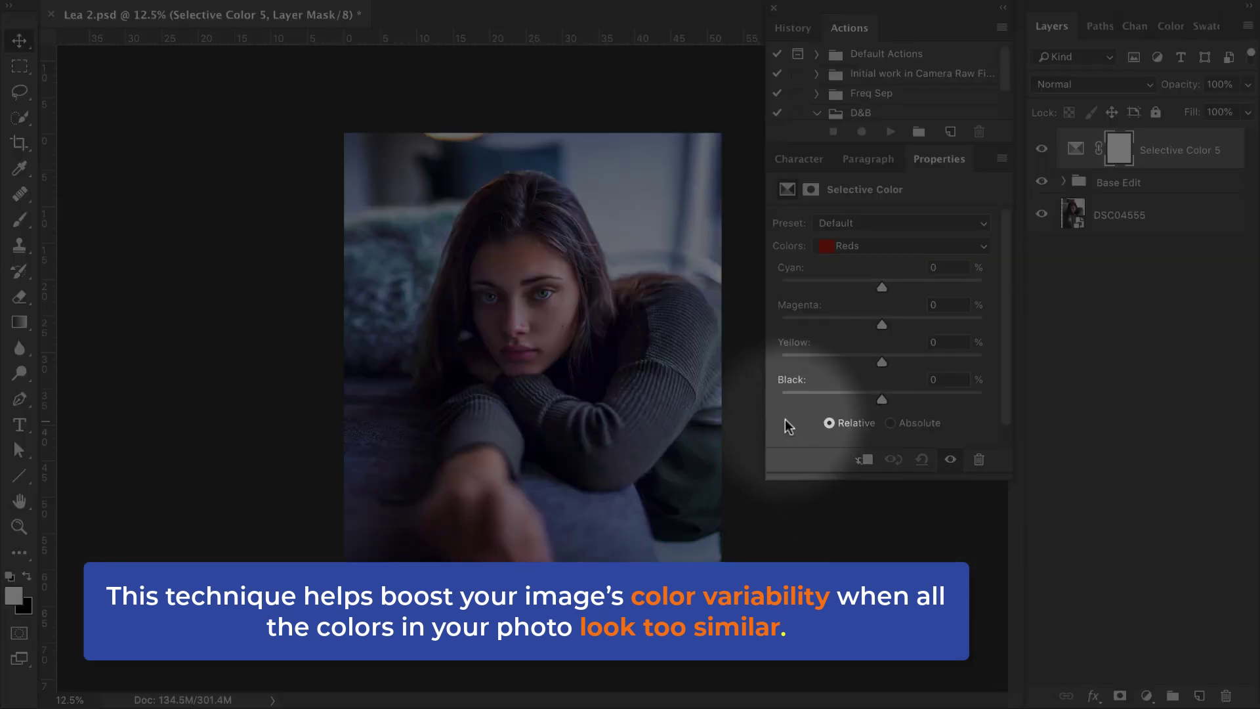
Invert the Selective Color 5 mask to black and paint it white over the sweater sleeves
left_click(1119, 156)
key("super+i")
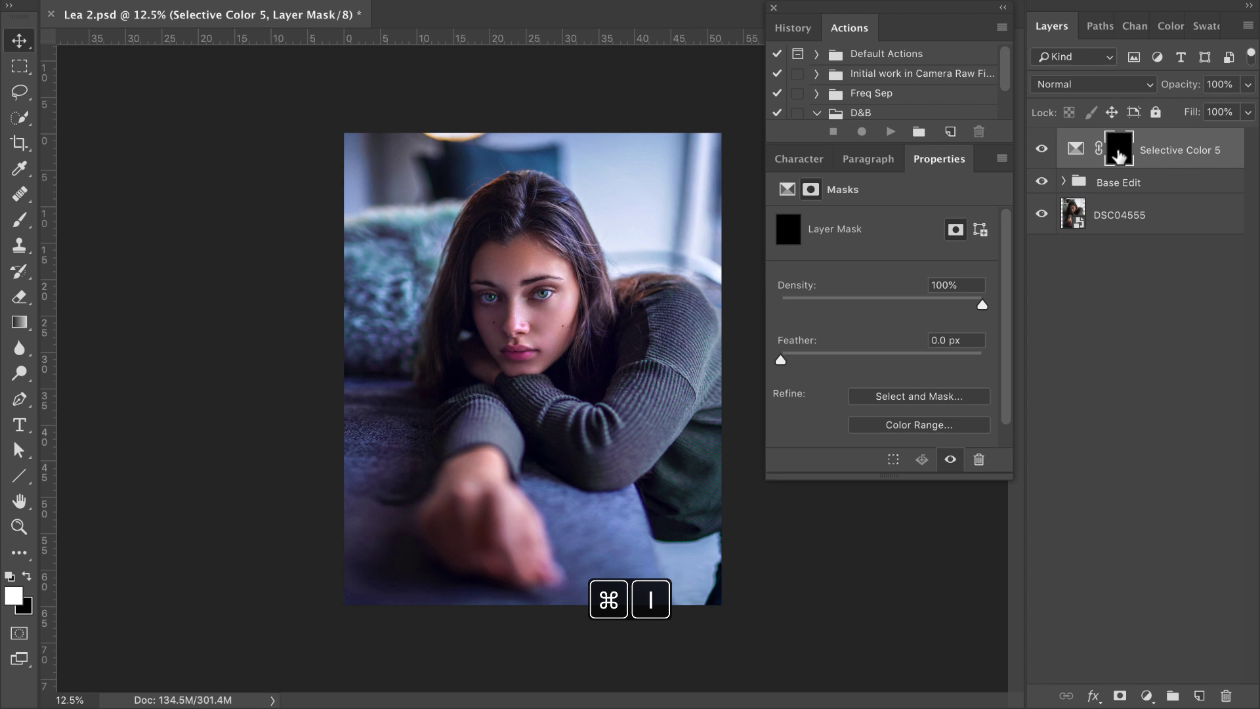
key("b")
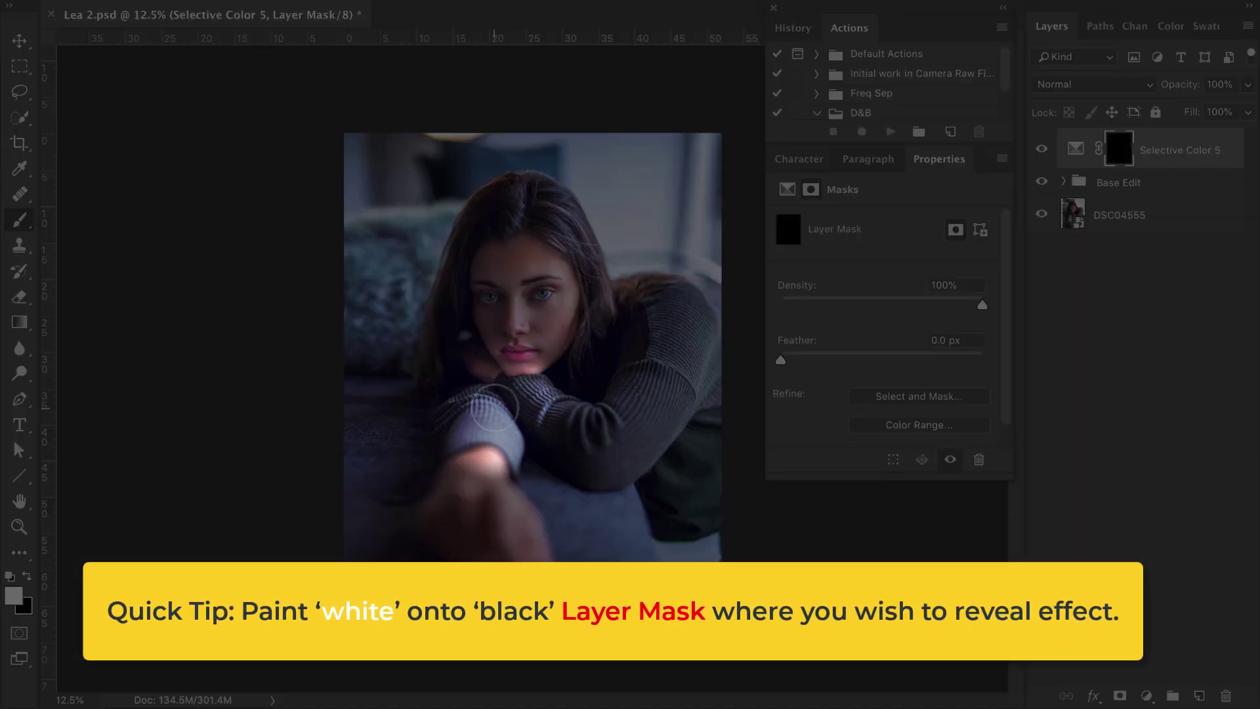
mouse_move(495, 407)
left_mouse_down()
mouse_move(585, 441)
mouse_move(604, 466)
mouse_move(660, 416)
mouse_move(600, 444)
mouse_move(636, 369)
mouse_move(682, 381)
mouse_move(686, 310)
mouse_move(645, 329)
mouse_move(657, 314)
mouse_move(702, 446)
left_mouse_up()
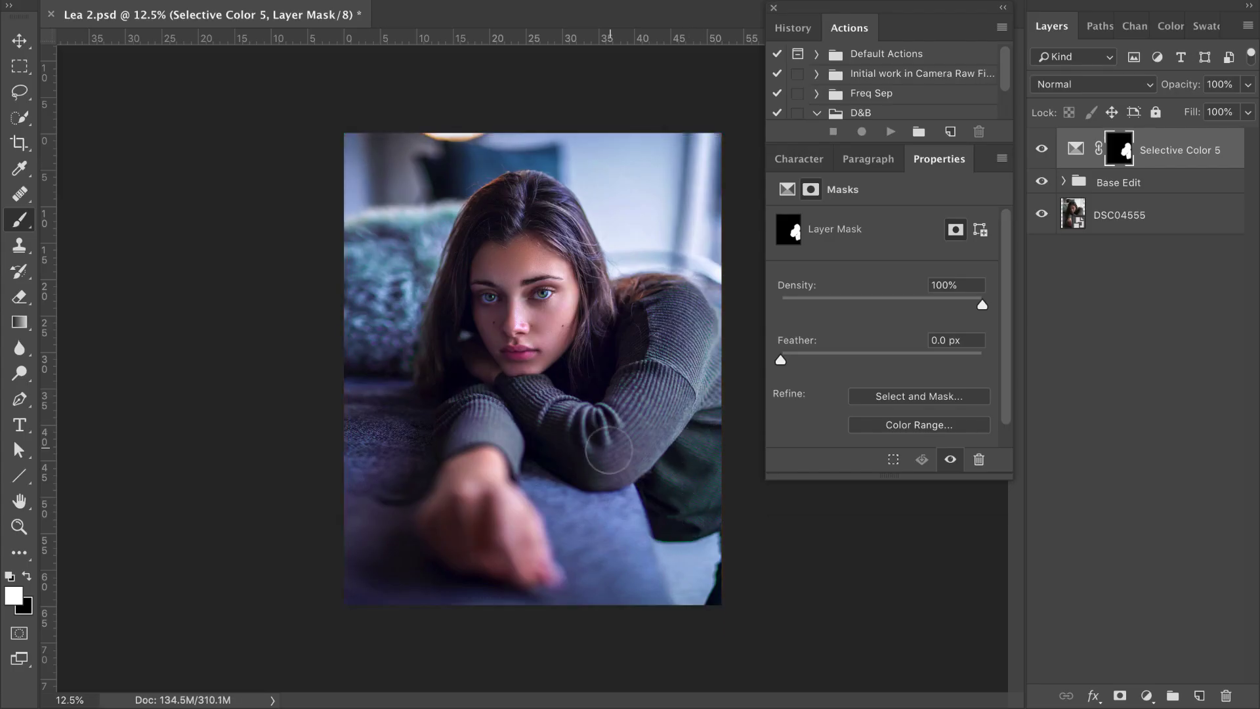
mouse_move(555, 440)
left_mouse_down()
mouse_move(533, 414)
mouse_move(461, 422)
left_mouse_up()
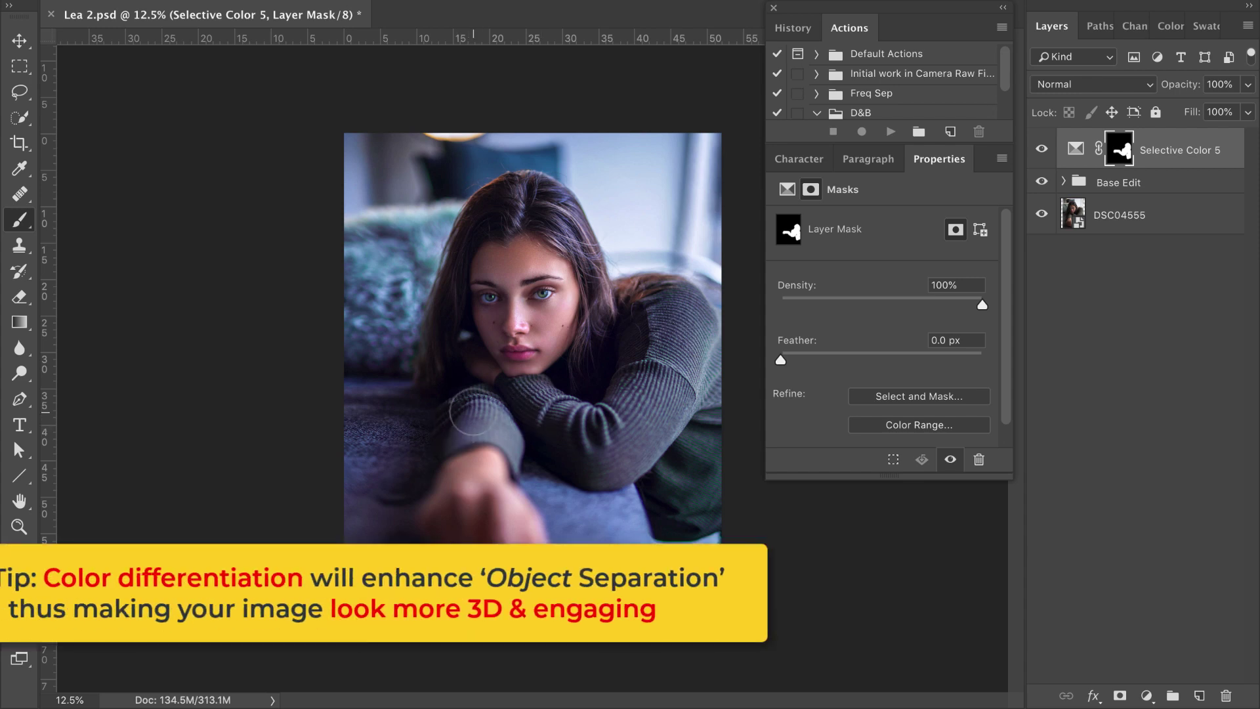
key("bracketleft")
key("bracketleft")
key("bracketleft")
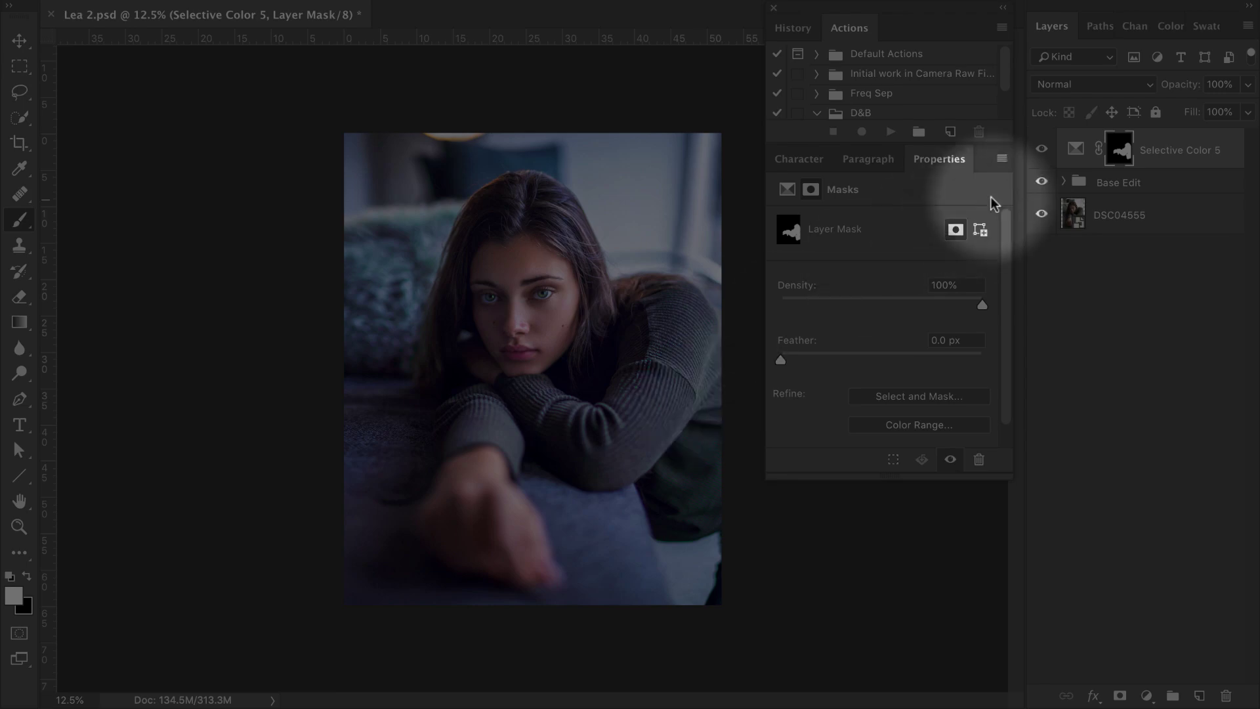
Set the Blues in Selective Color 5 to Cyan +20, Magenta -40 and Yellow +9
left_click(1075, 151)
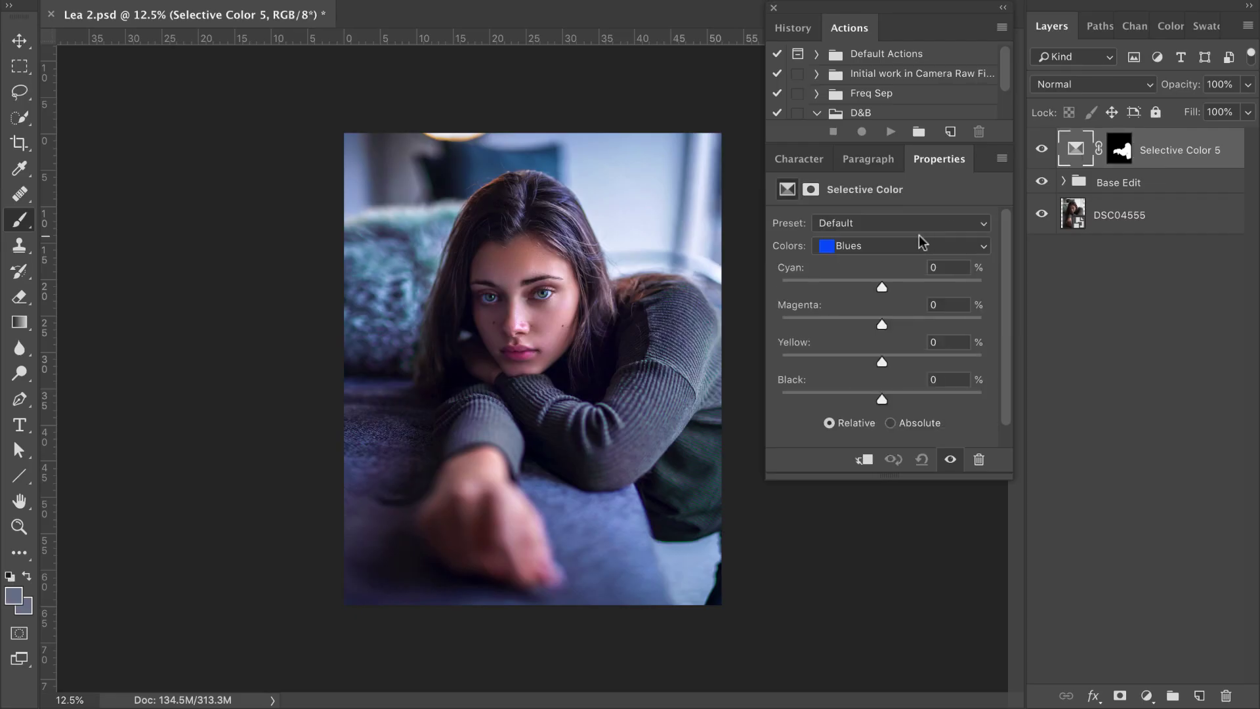
left_click(877, 249)
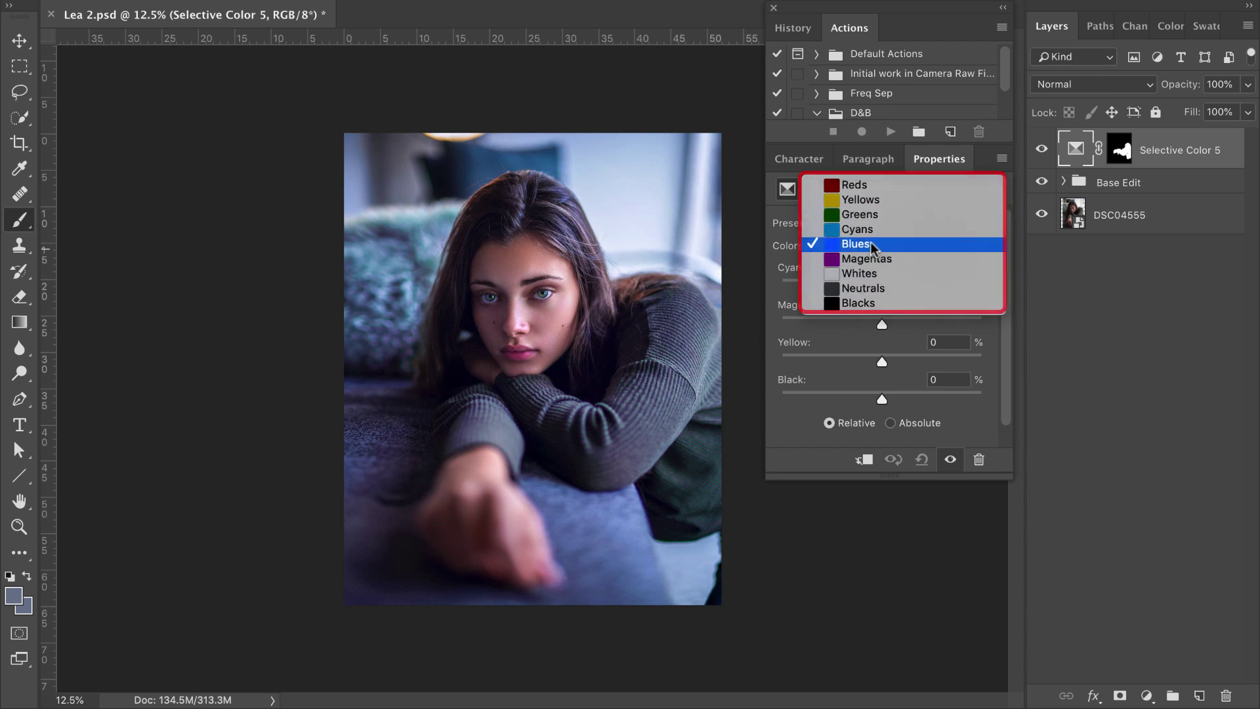
left_click(871, 245)
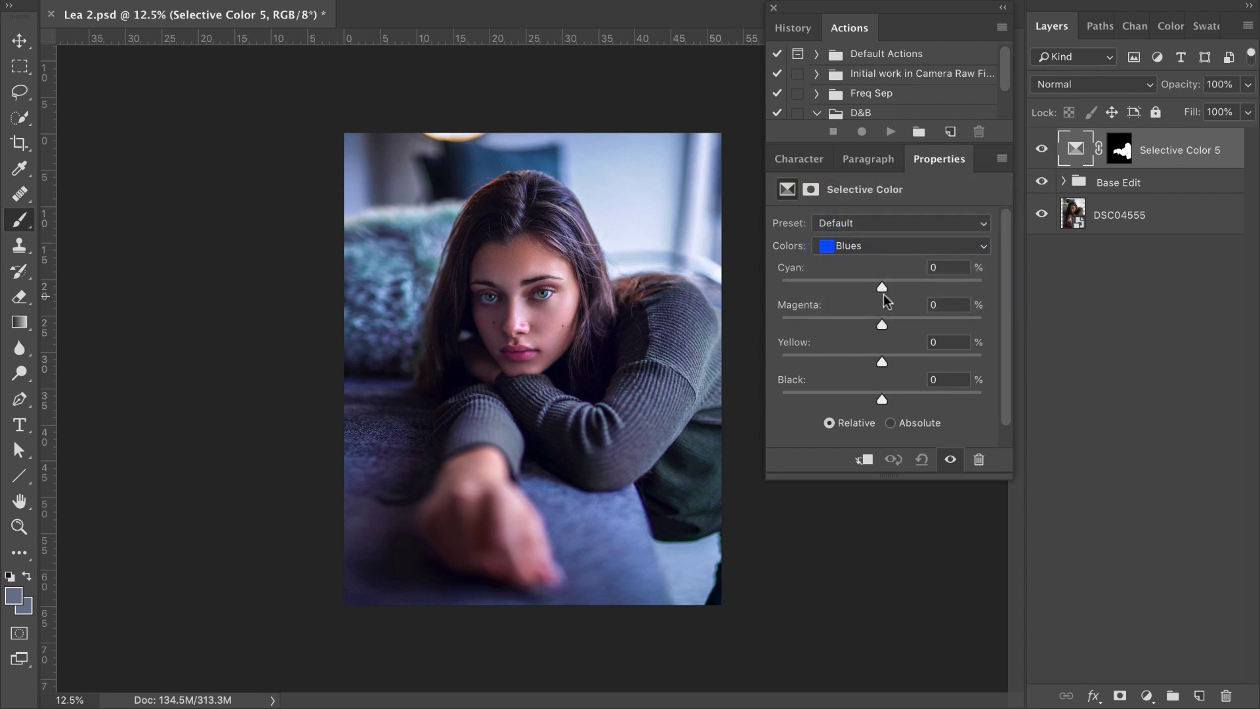
mouse_move(881, 289)
left_mouse_down()
mouse_move(830, 292)
mouse_move(913, 293)
mouse_move(847, 290)
left_mouse_up()
double_click(848, 289)
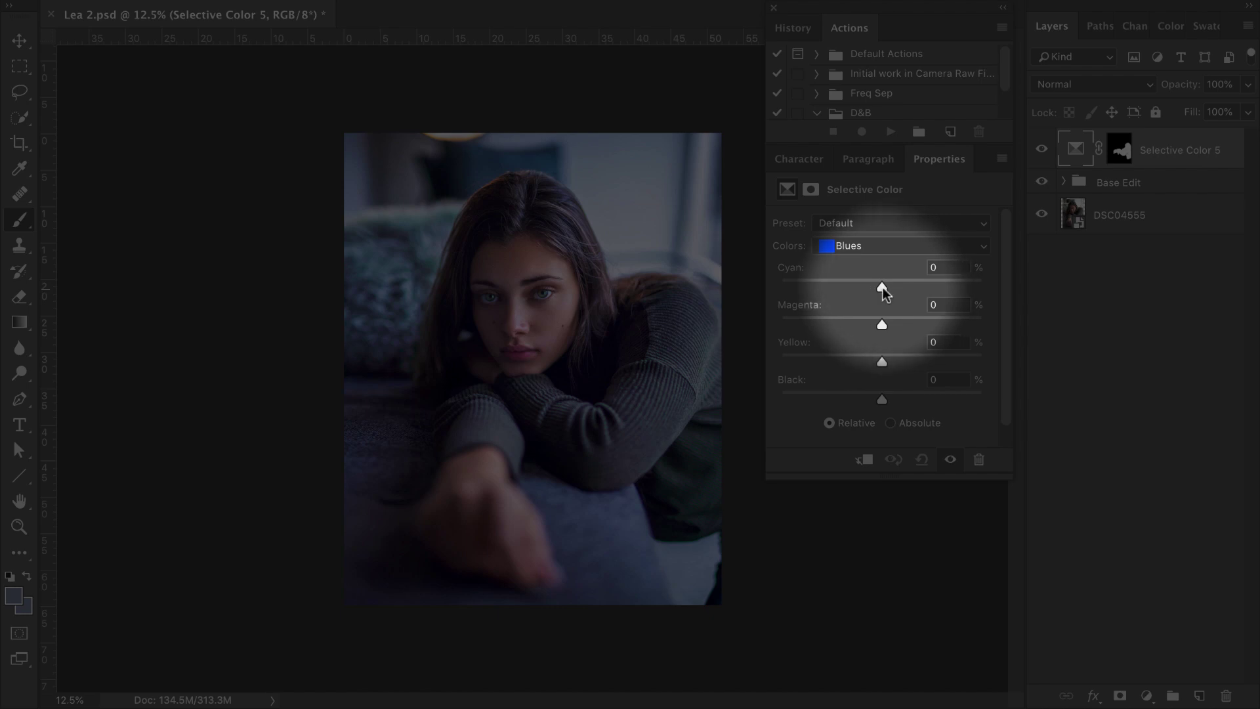
left_click_drag(881, 287, 905, 286)
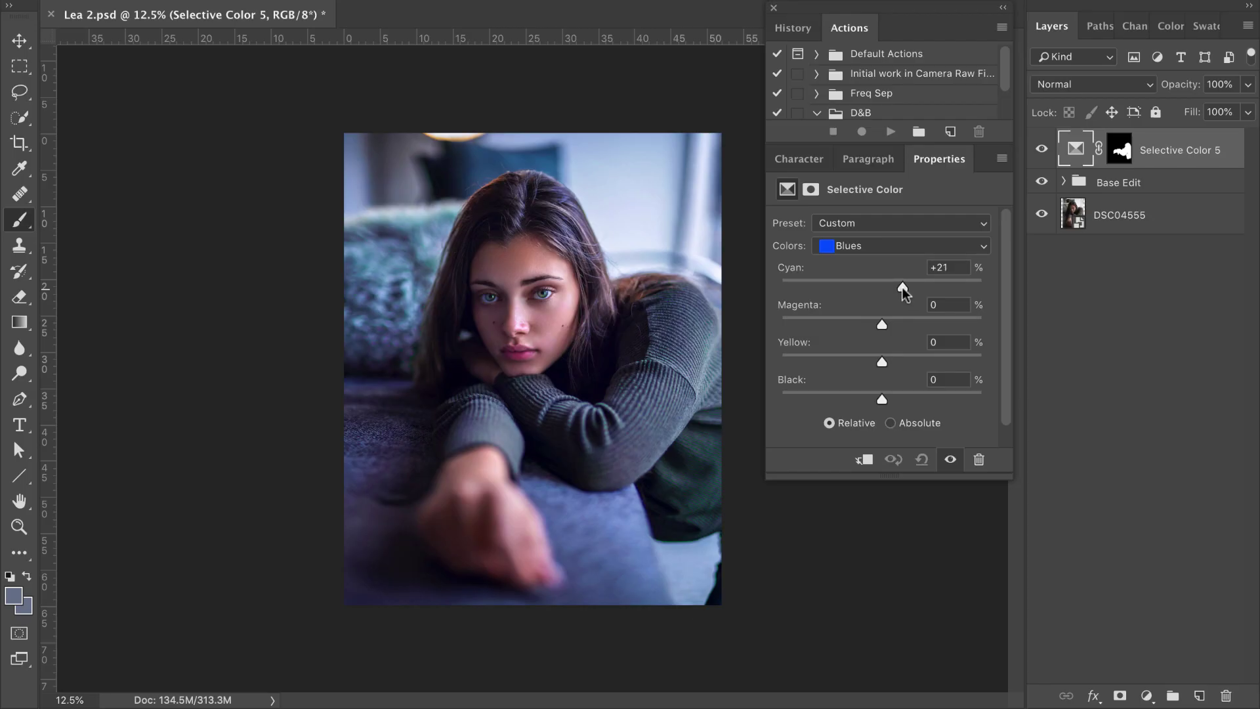
left_click_drag(903, 288, 845, 337)
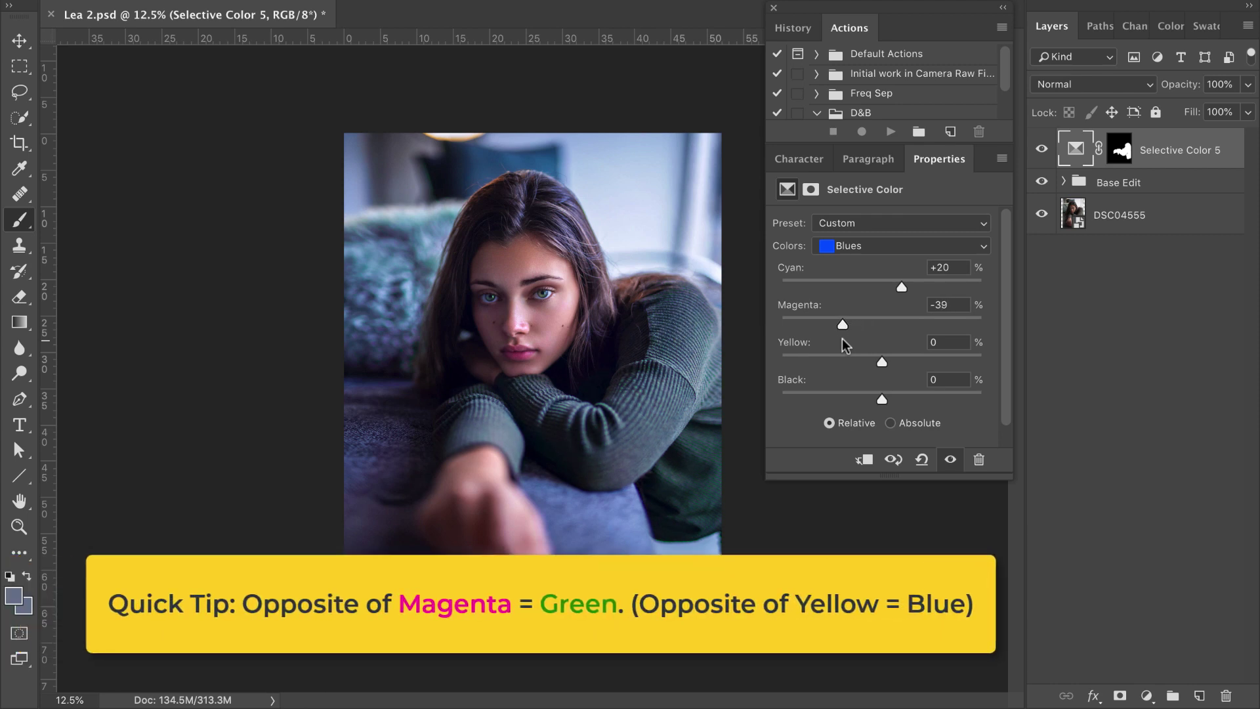
mouse_move(881, 362)
left_mouse_down()
mouse_move(896, 363)
mouse_move(868, 362)
mouse_move(891, 362)
left_mouse_up()
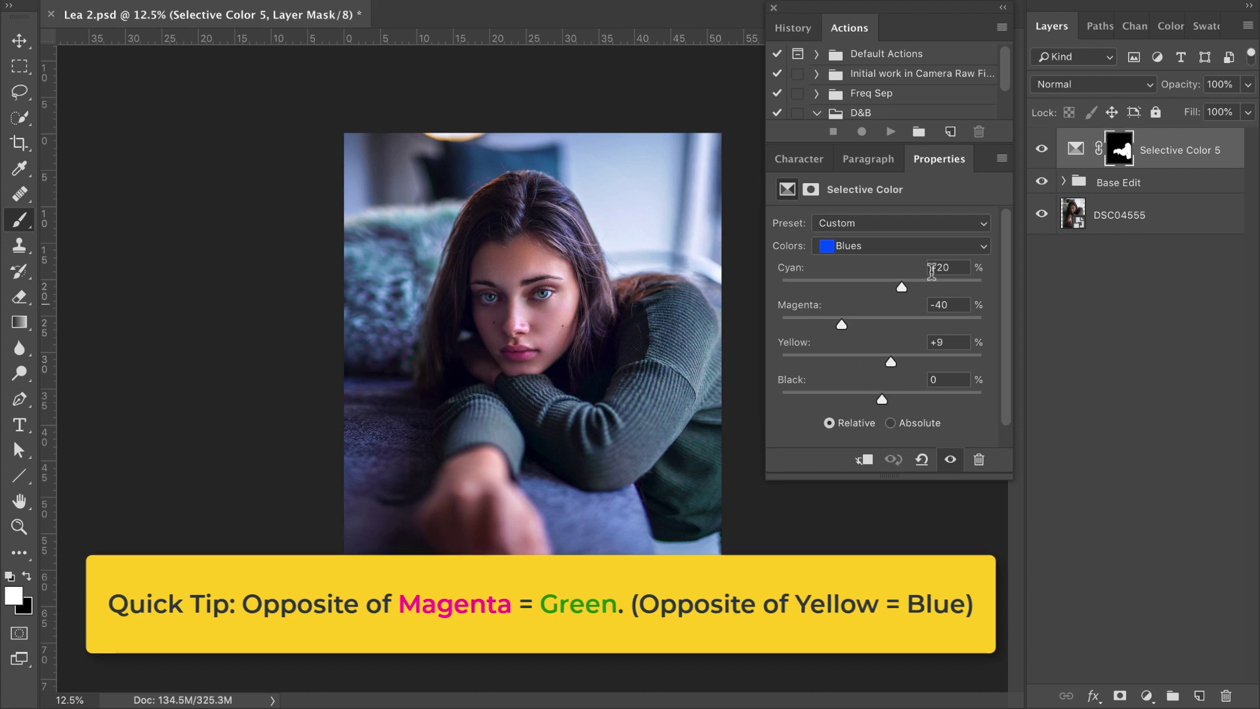
Toggle Selective Color 5's visibility off and on to compare the sweater
left_click(1043, 149)
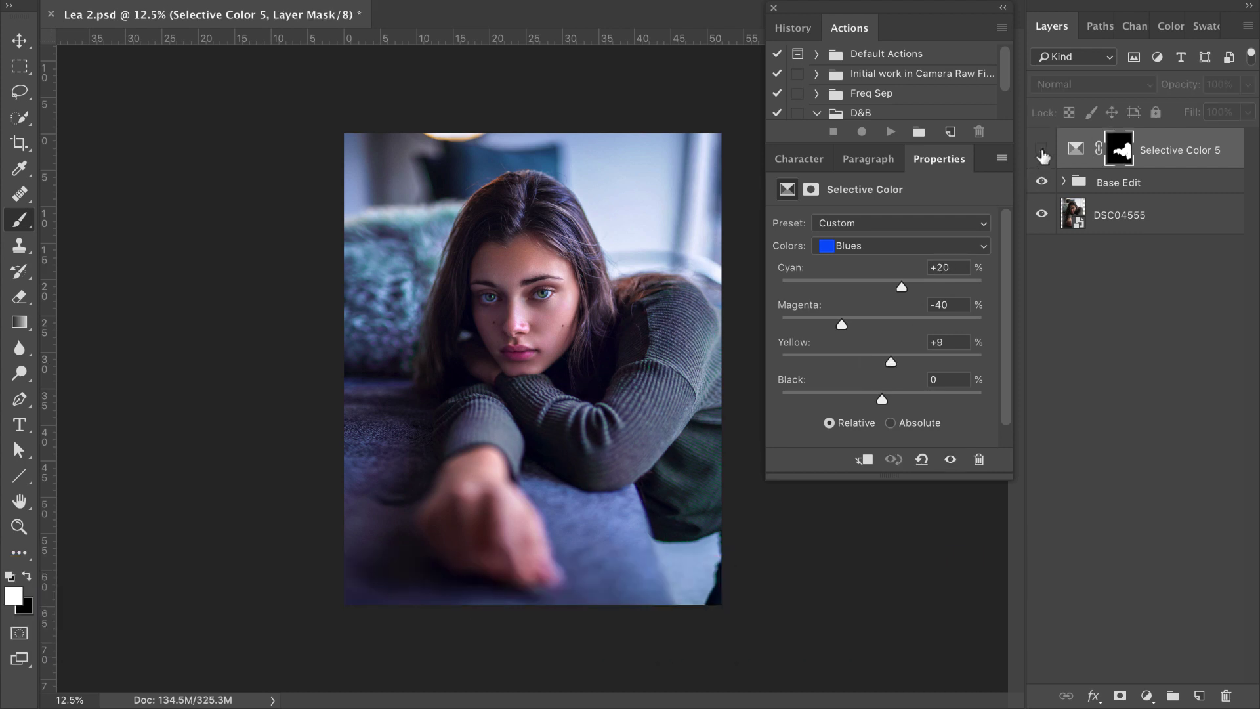
left_click(1043, 151)
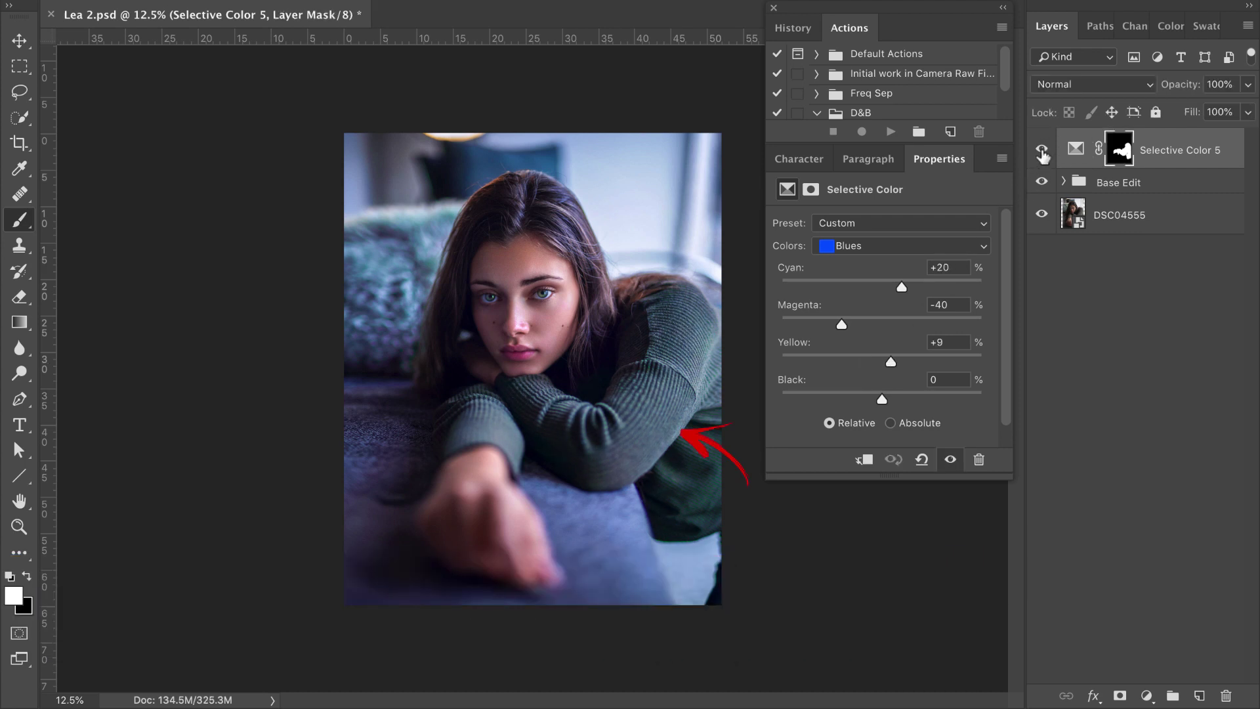
left_click(1043, 151)
left_click(1042, 151)
left_click(1042, 151)
left_click(1042, 151)
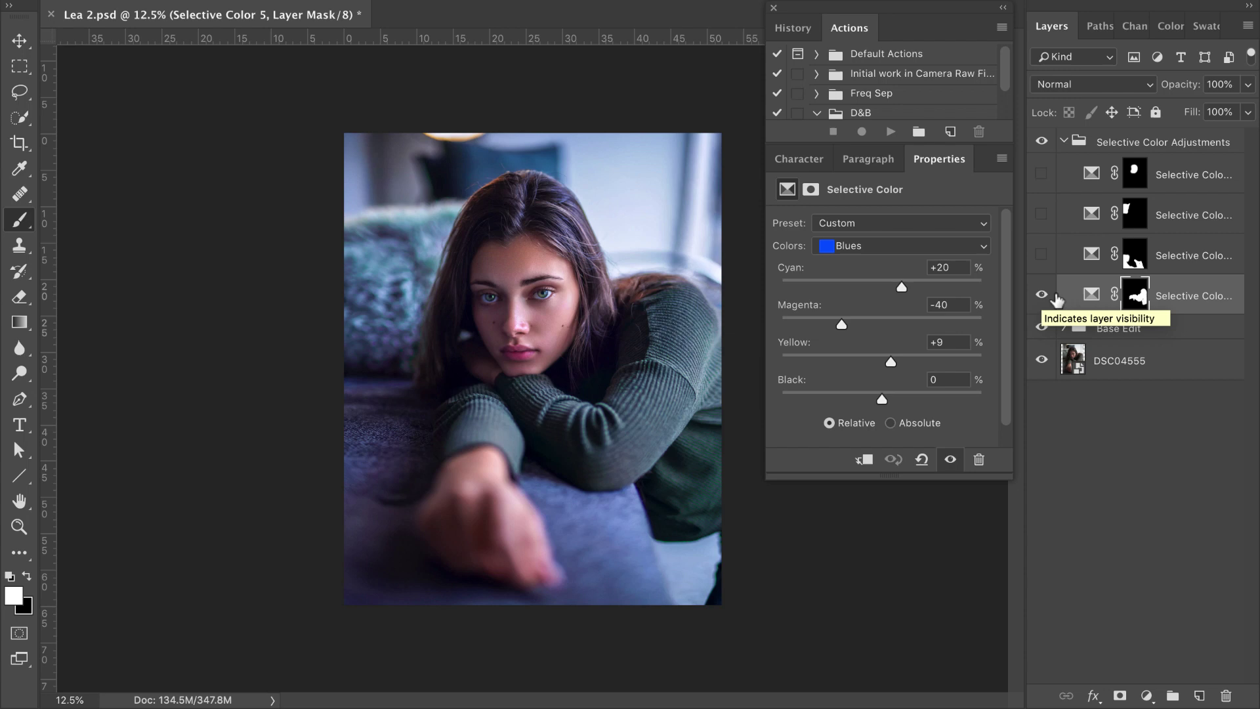
Show the other Selective Color layers, then toggle the Selective Color Adjustments group for before/after
key("super+BackSpace")
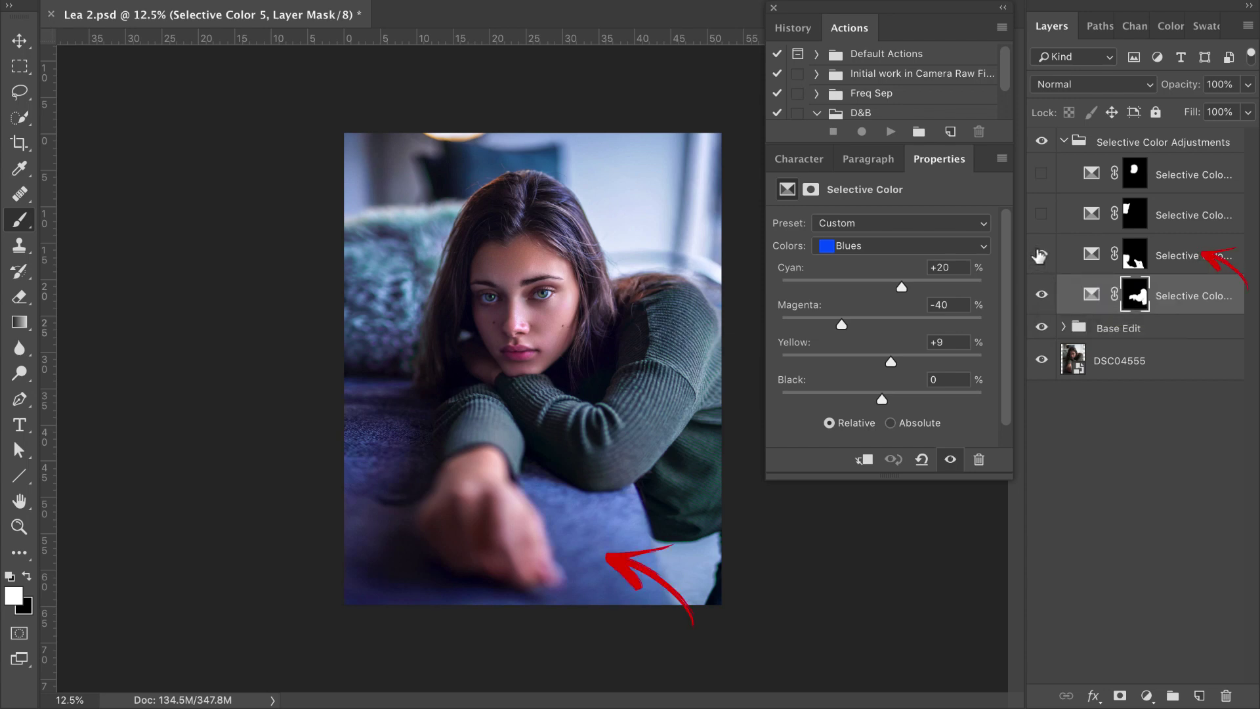
left_click(1039, 256)
left_click(1041, 215)
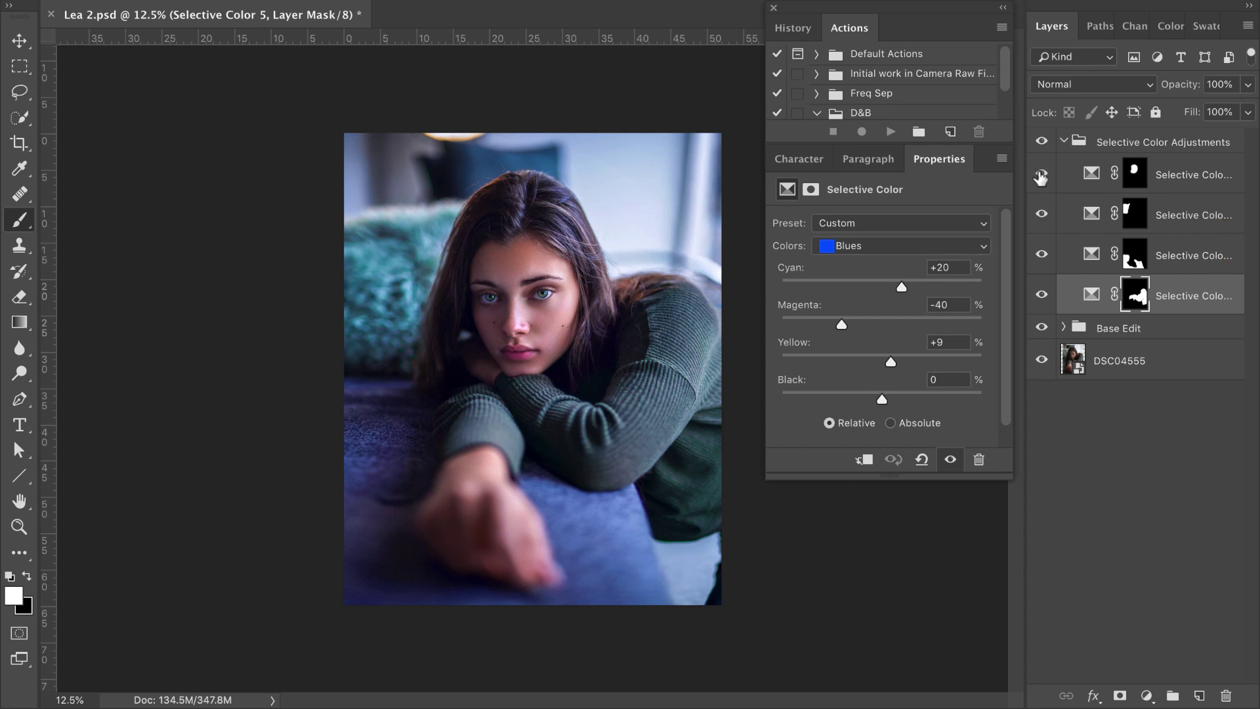
left_click(1043, 143)
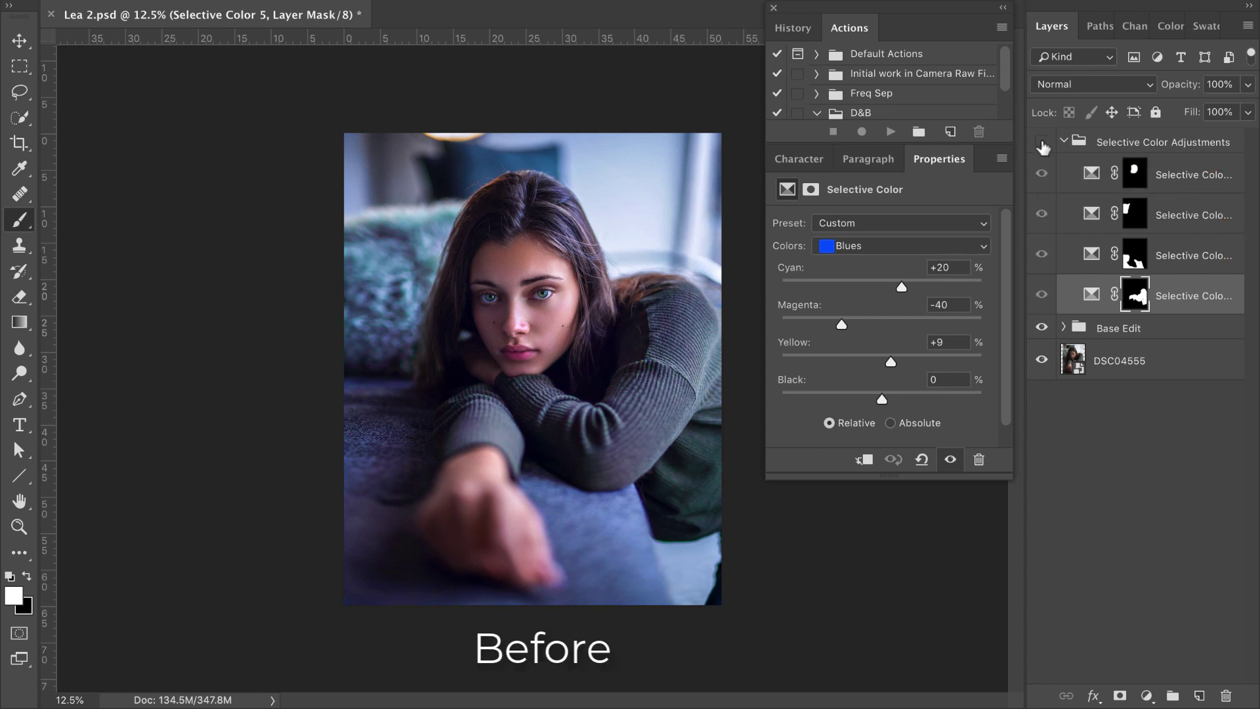
left_click(1042, 144)
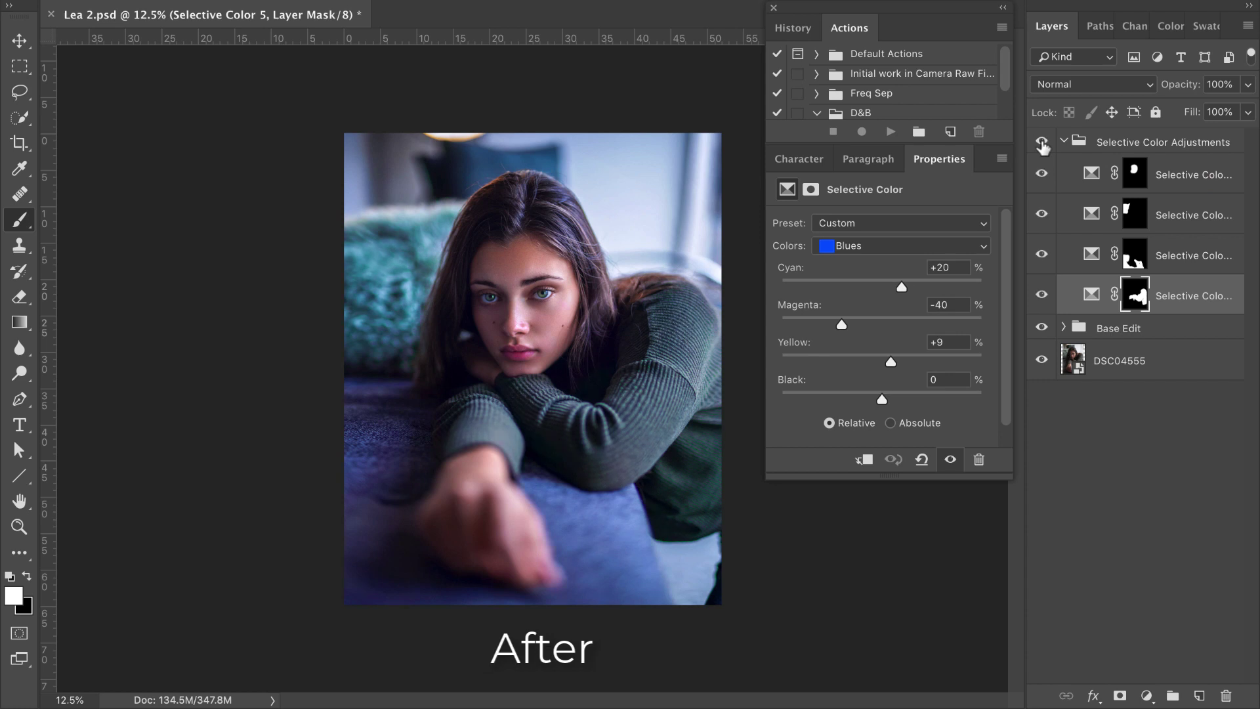
left_click(1043, 143)
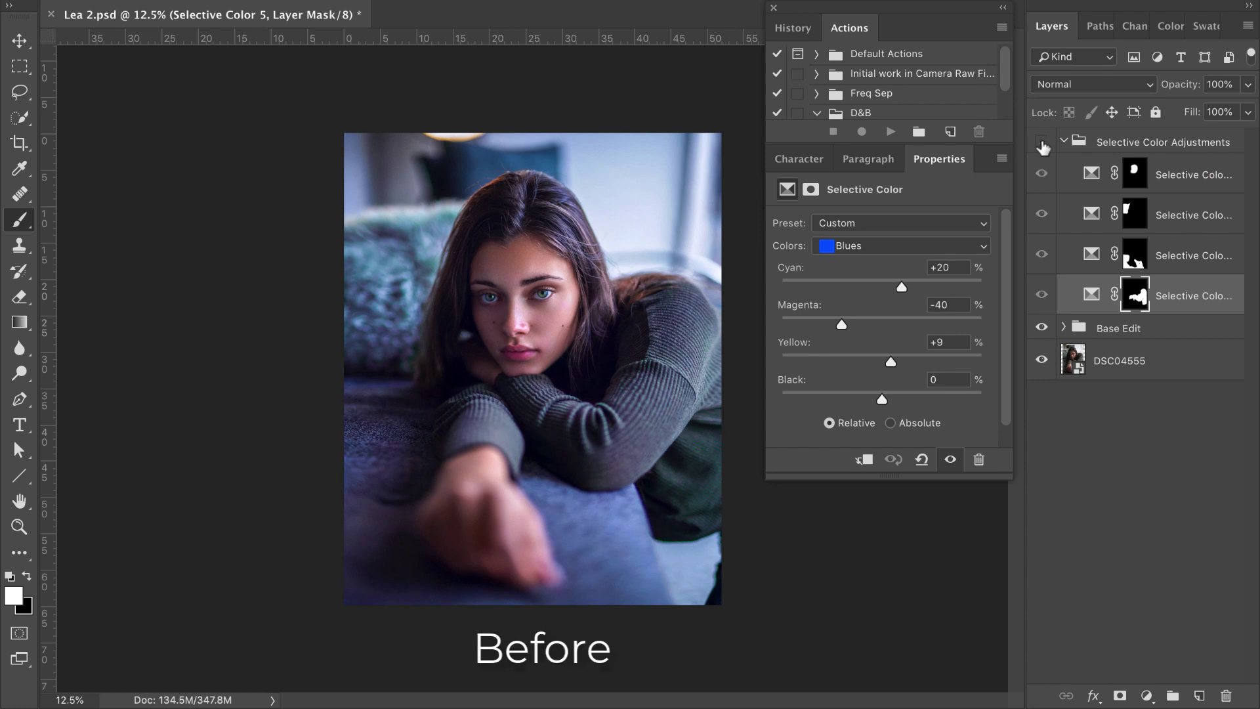
left_click(1042, 144)
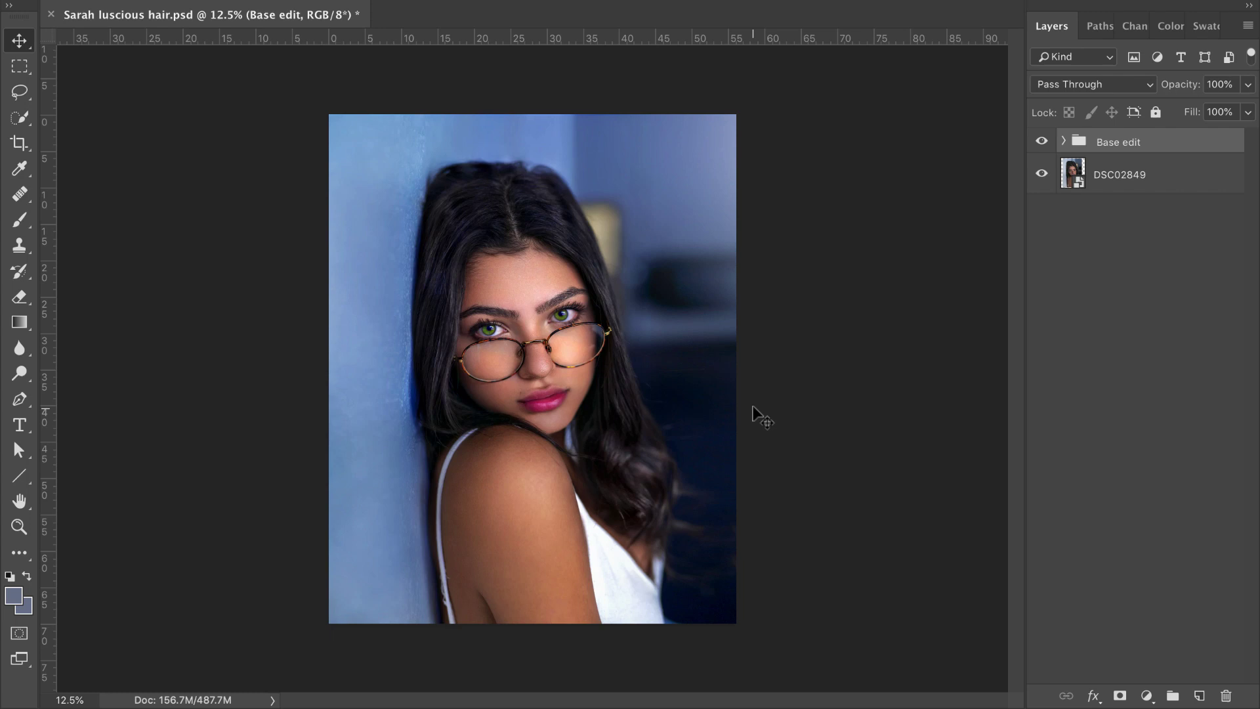
Stamp the visible layers into Layer 26 and convert it to a smart object
key("alt+shift+super+n")
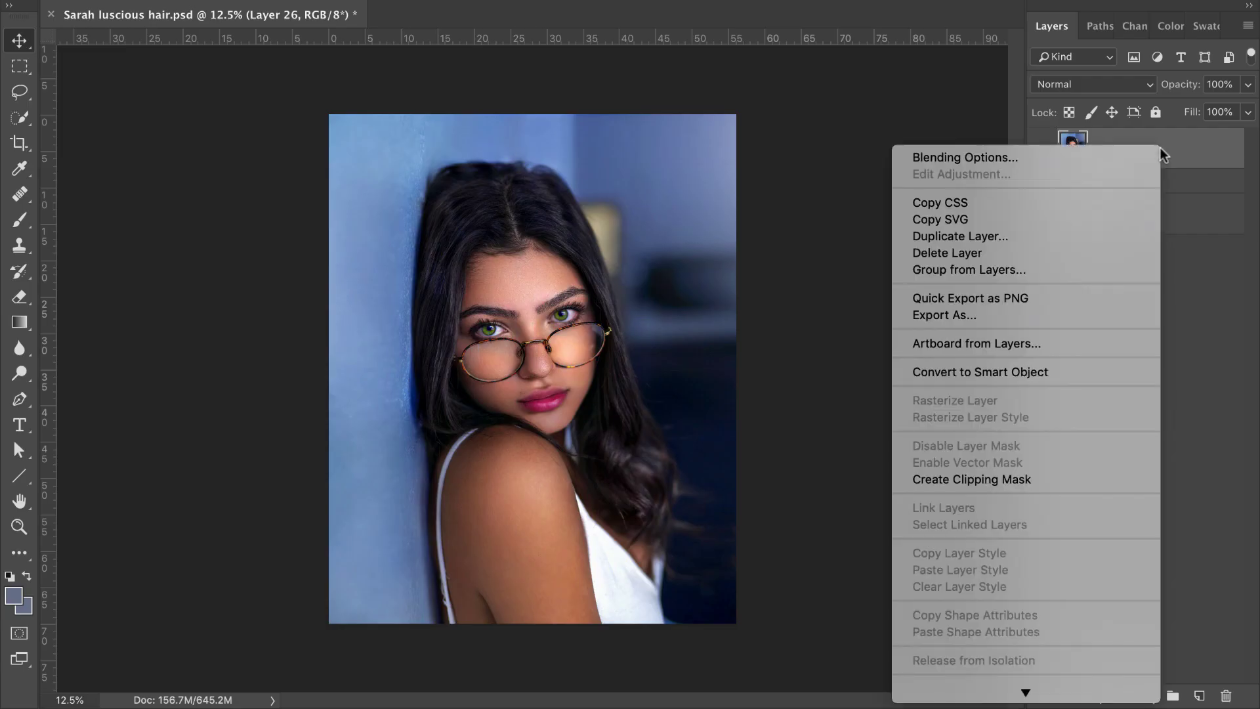
left_click(978, 371)
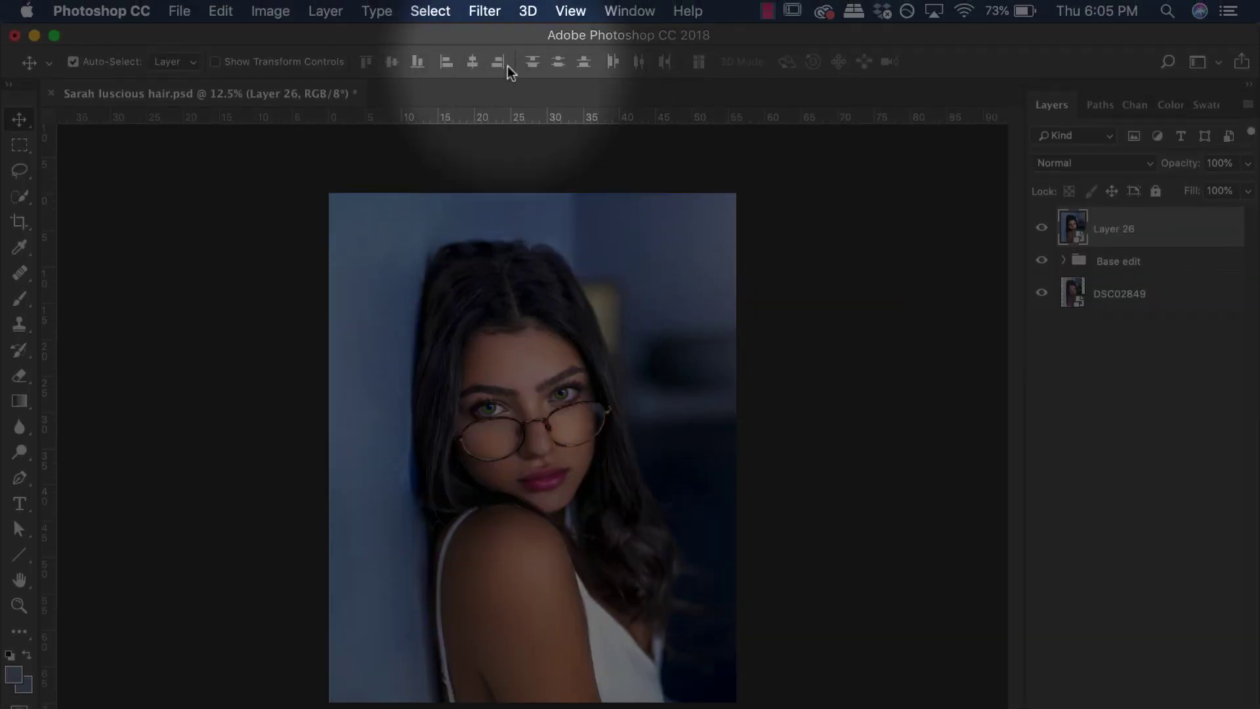
Open Liquify on the smart object with the Forward Warp Tool
left_click(485, 11)
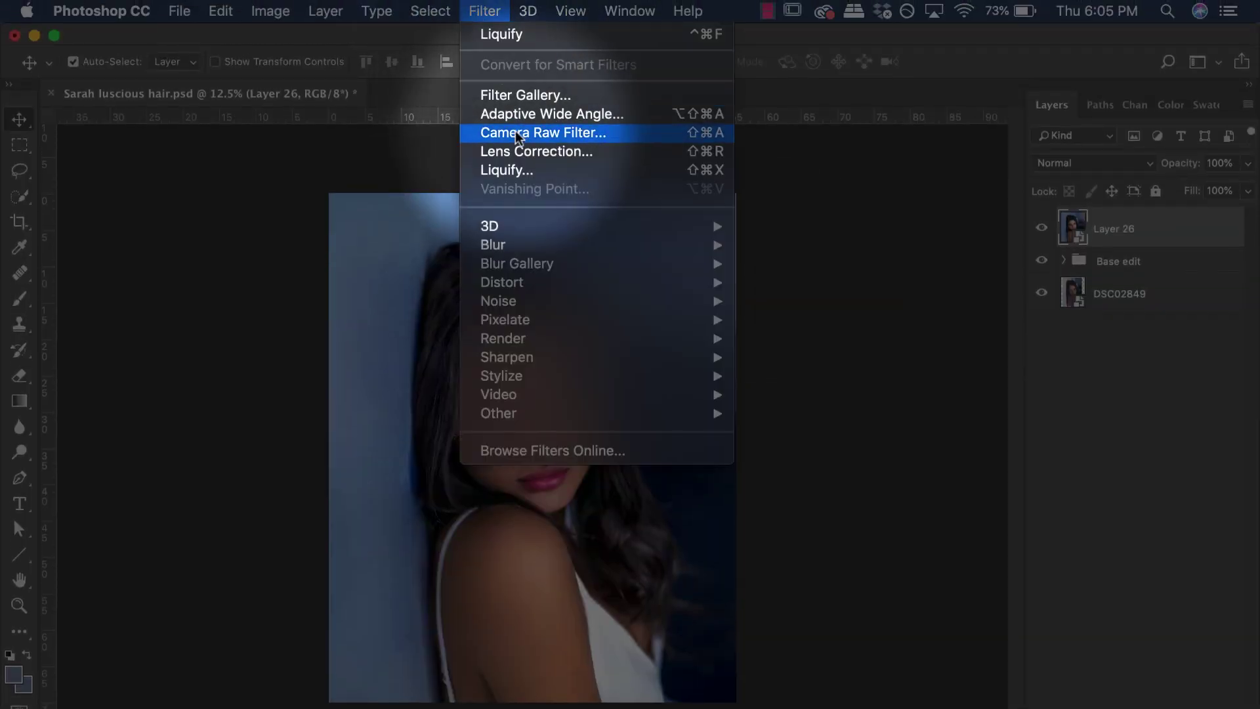
left_click(506, 170)
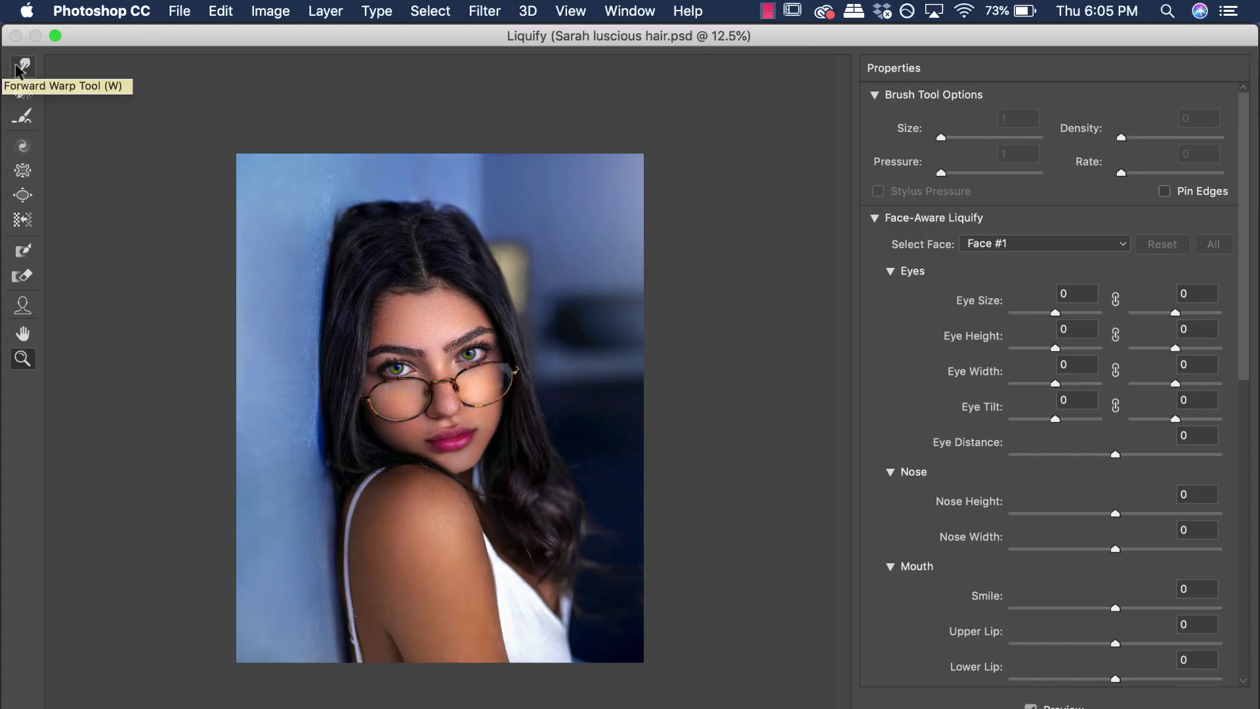
left_click(21, 66)
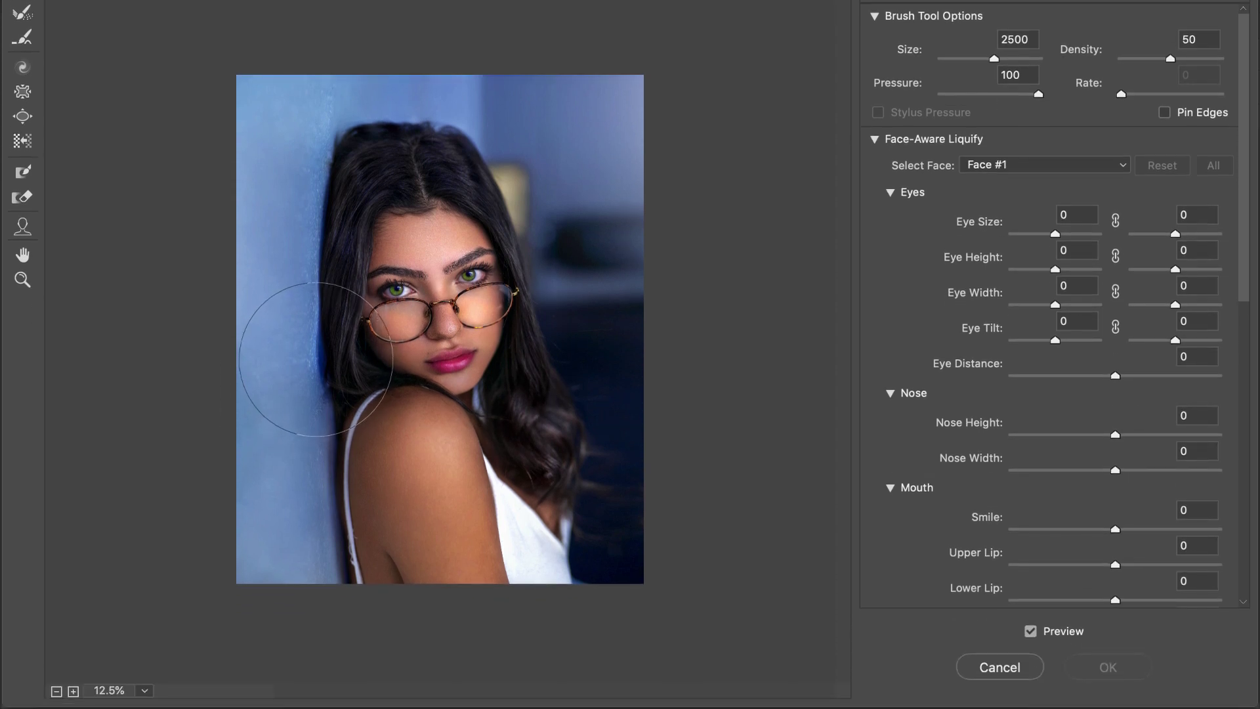
Push the dark left hair edge outward into the blue wall with a 2400–2800 brush
left_click_drag(316, 359, 315, 358)
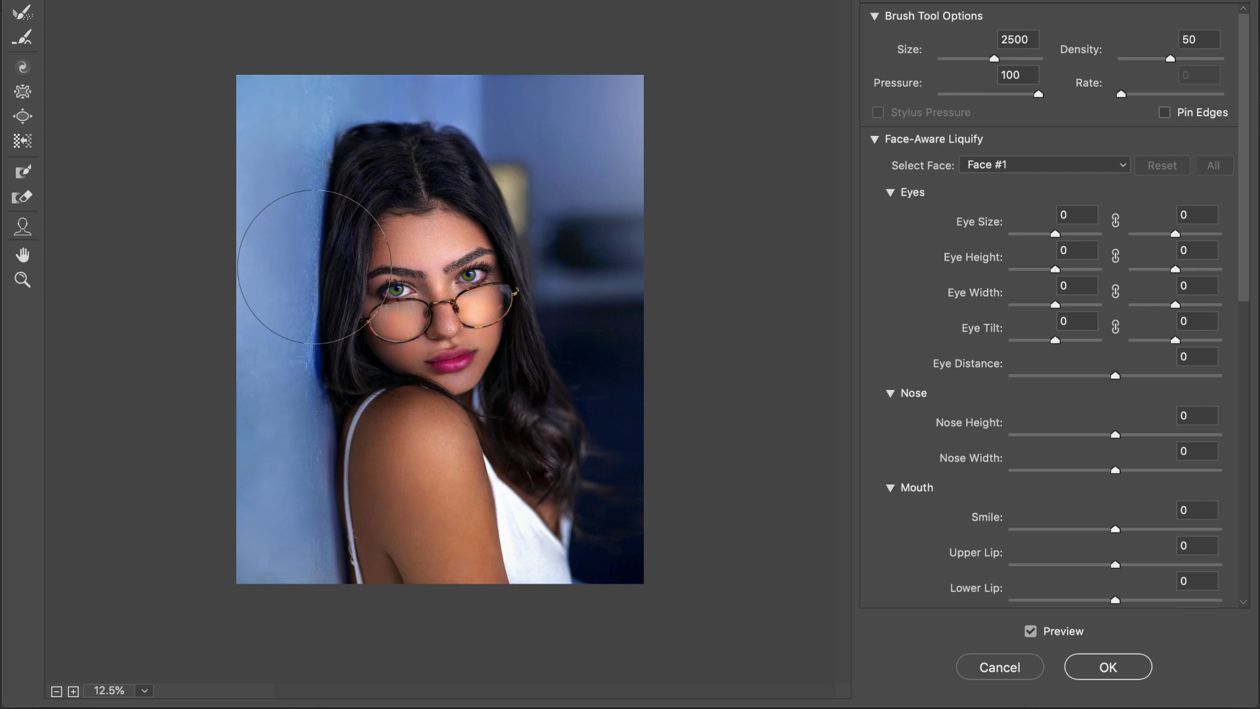
key("bracketright")
key("bracketright")
key("bracketright")
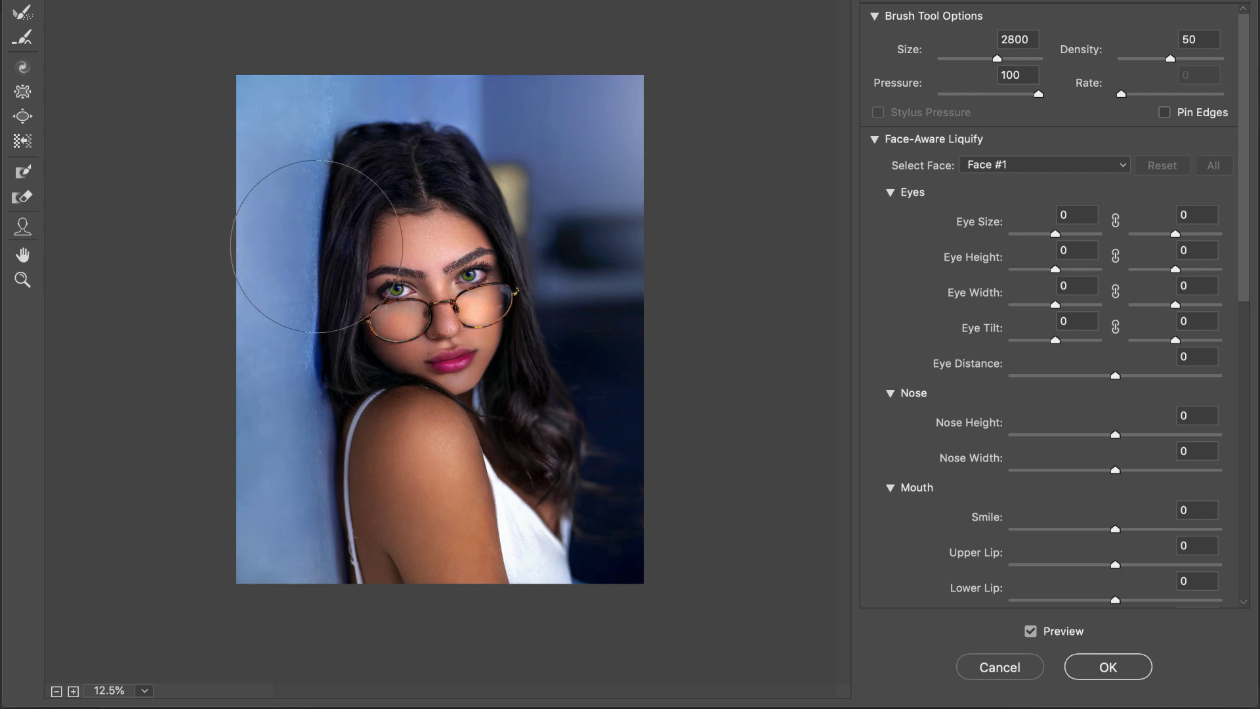
left_click_drag(316, 246, 315, 247)
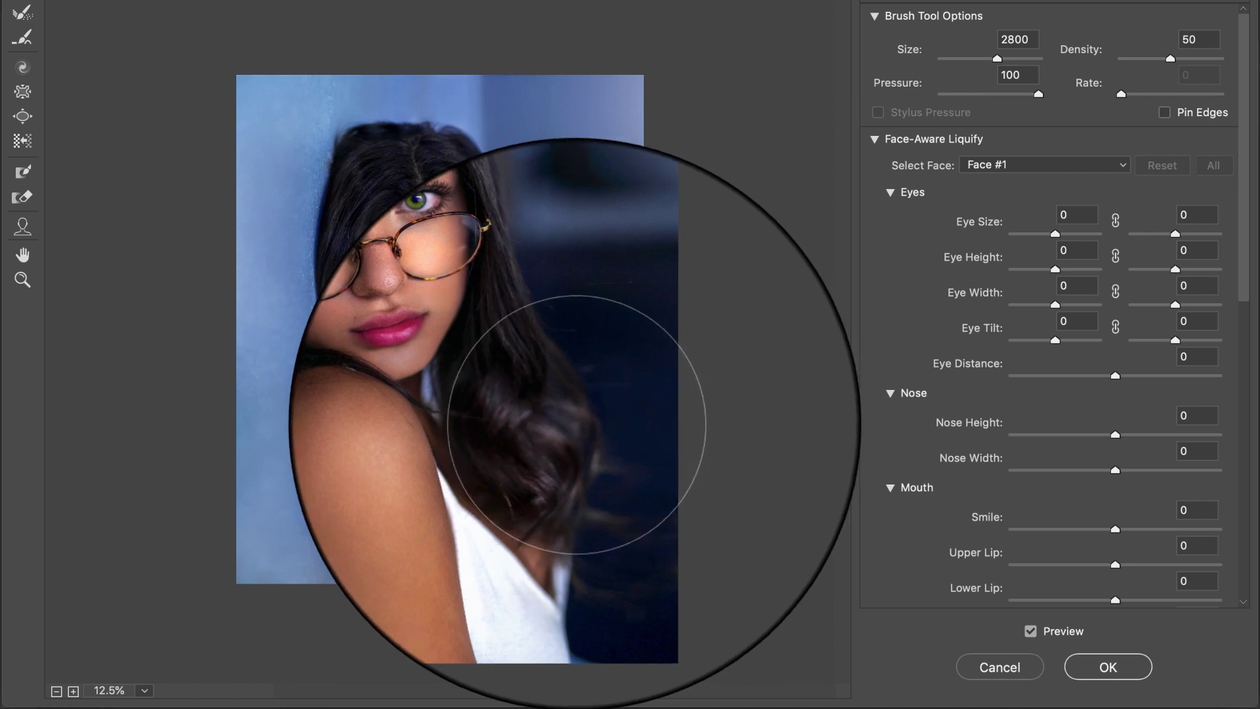
key("bracketleft")
key("bracketleft")
key("bracketleft")
key("bracketleft")
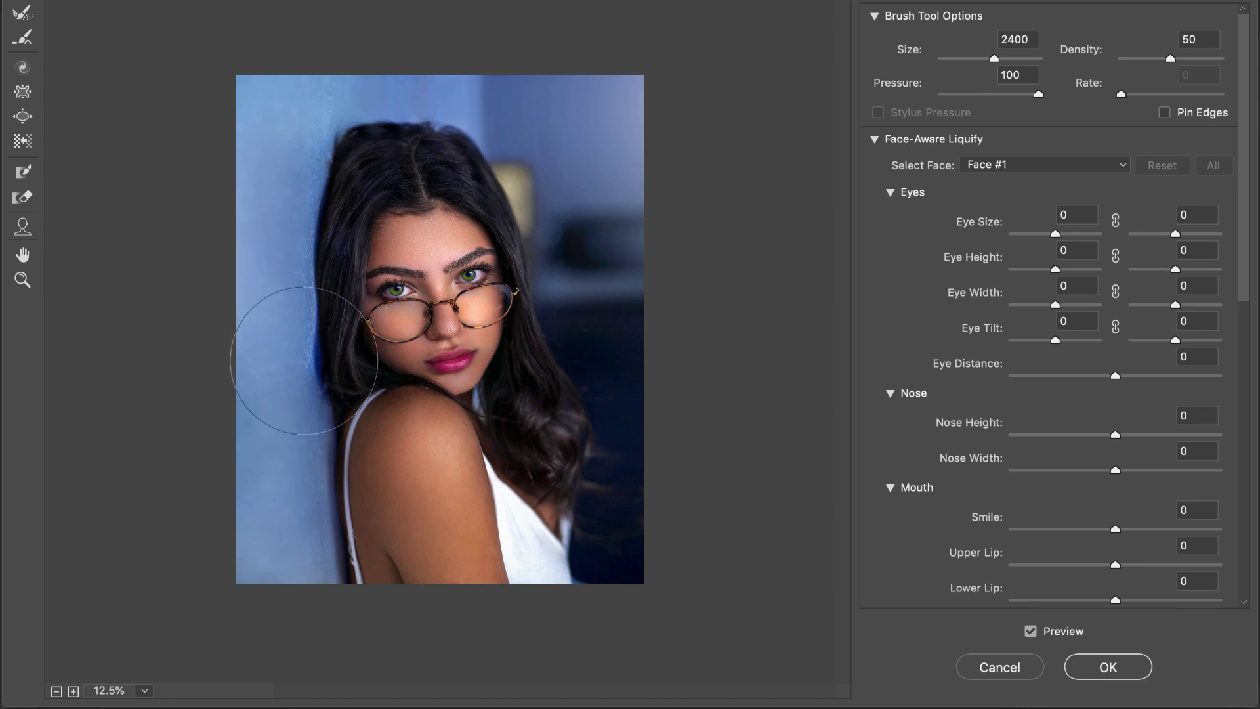
left_click_drag(320, 273, 317, 273)
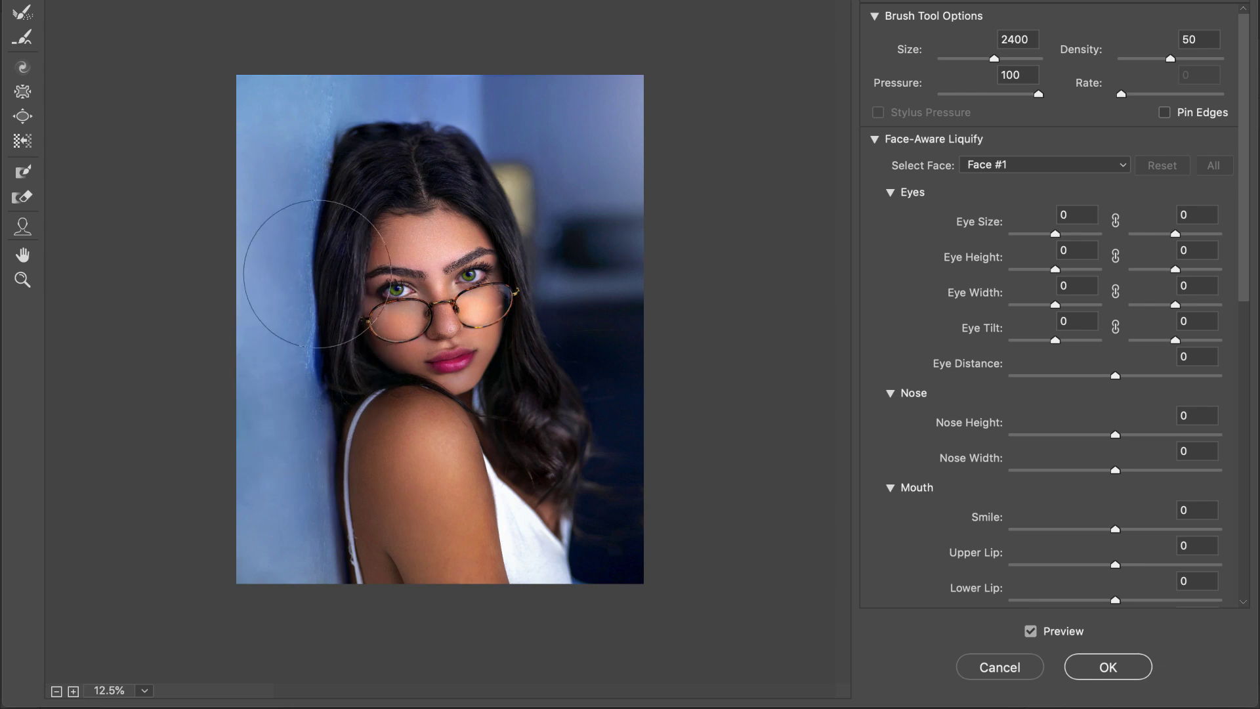
key("super+alt+z")
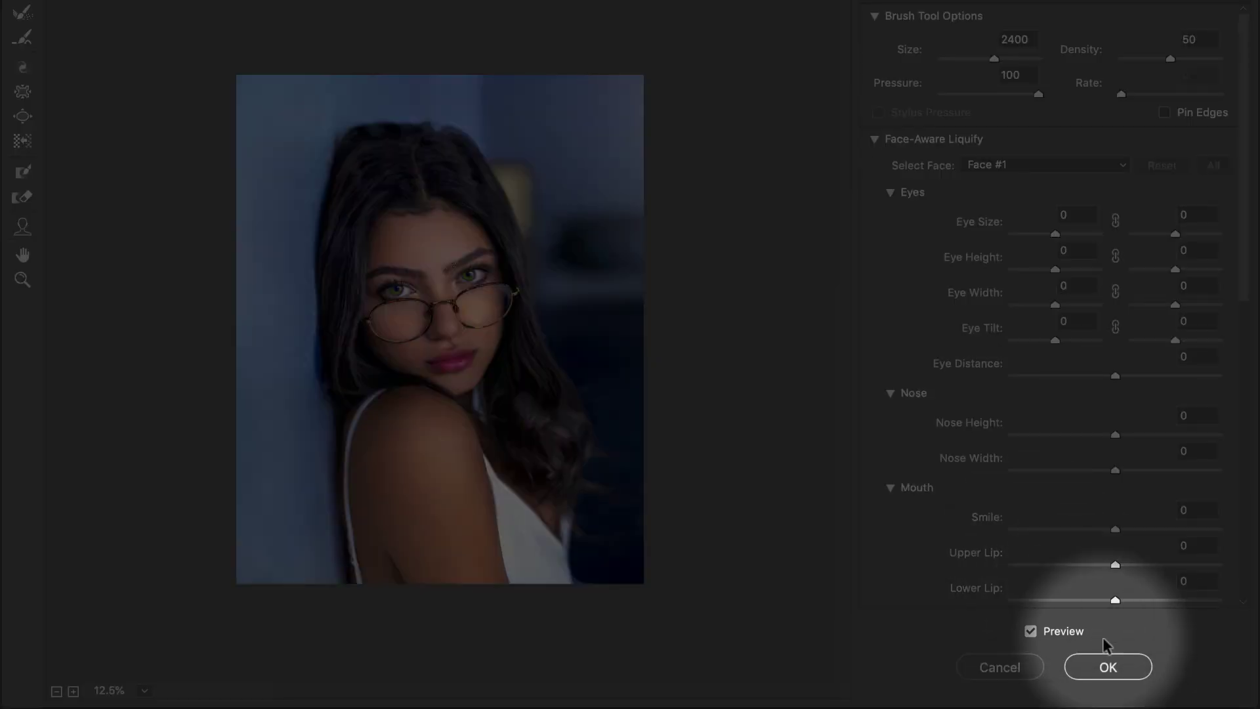
Apply Liquify to Layer 26 as a smart filter and toggle the layer to compare
left_click(1103, 668)
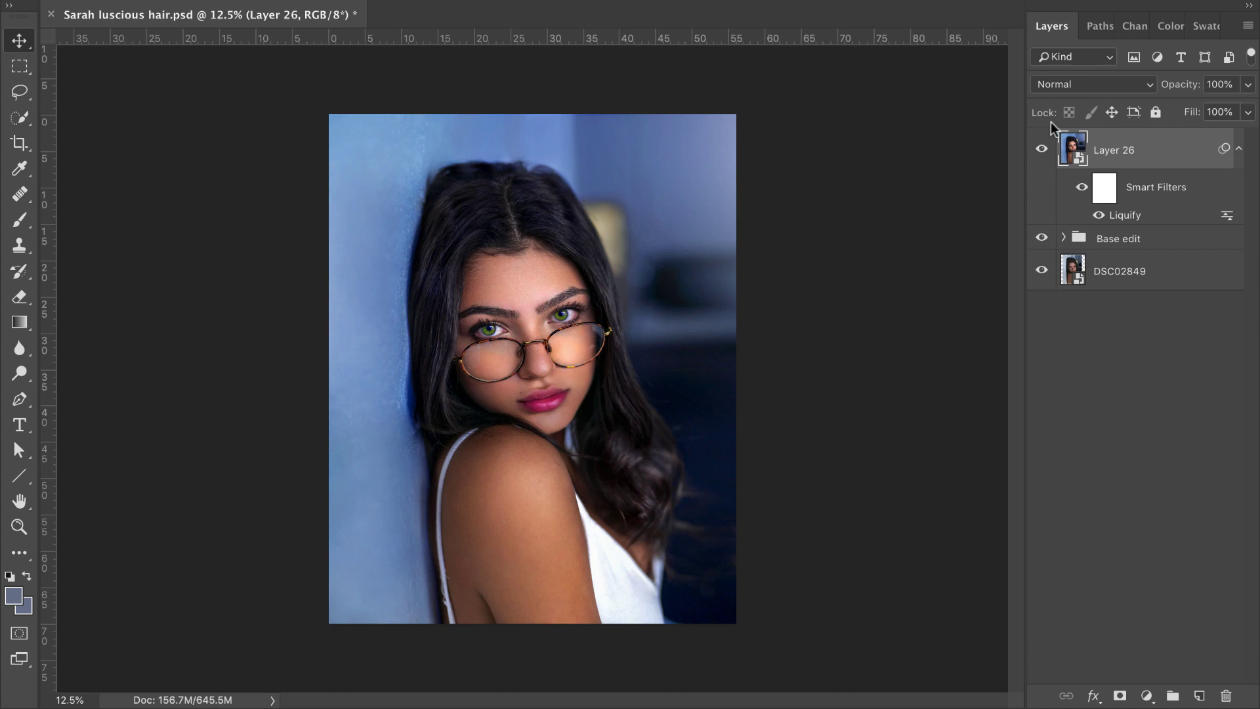
left_click(1043, 151)
left_click(1043, 151)
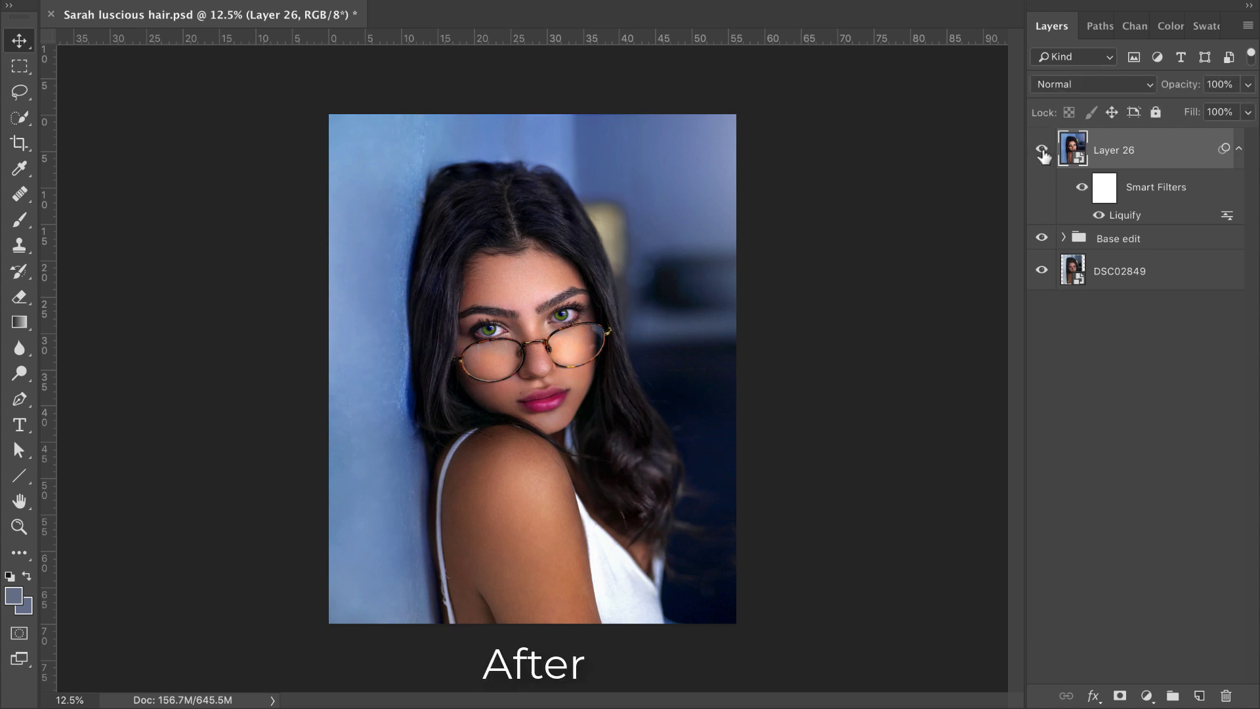
left_click(1042, 151)
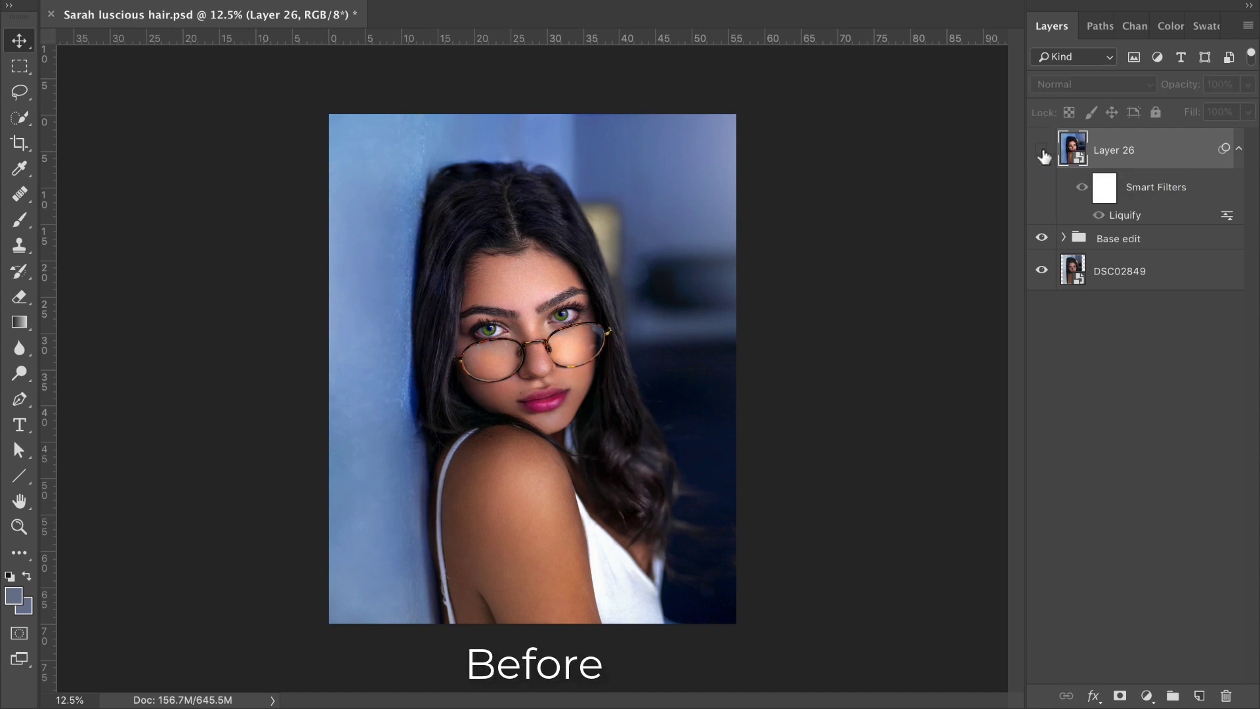
left_click(1043, 151)
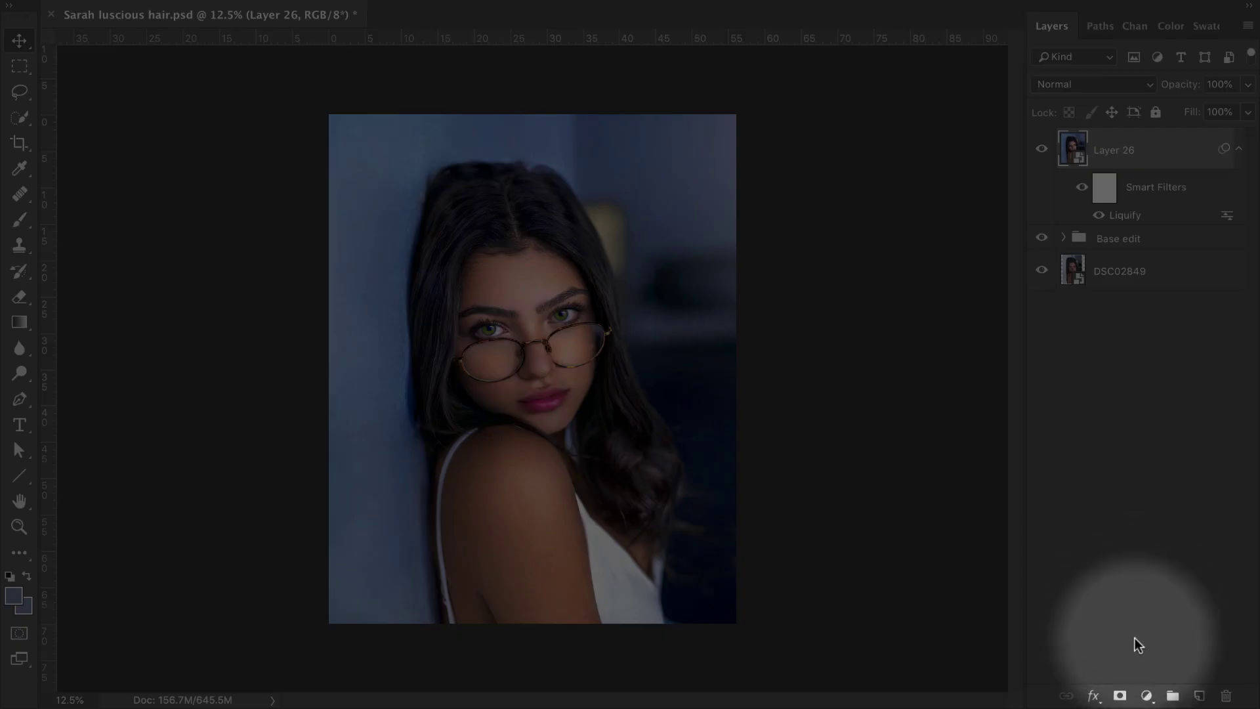
Add a Levels adjustment layer and invert its mask to black
left_click(1146, 697)
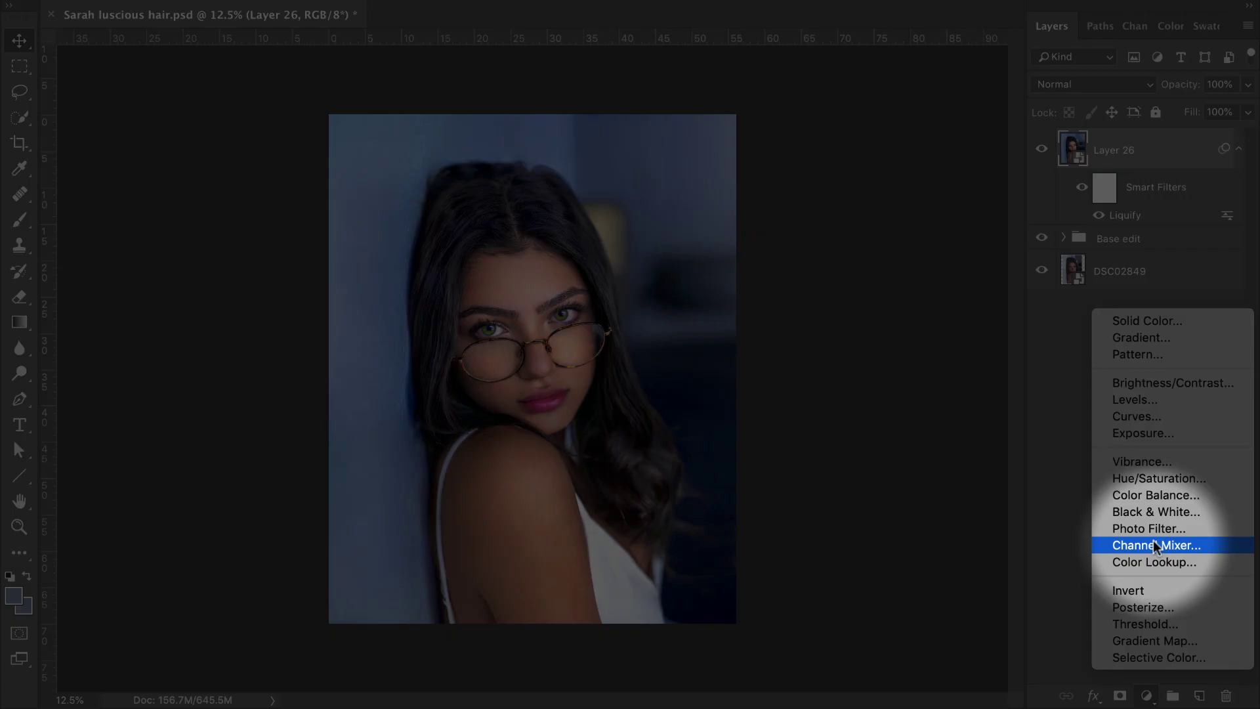
left_click(1147, 403)
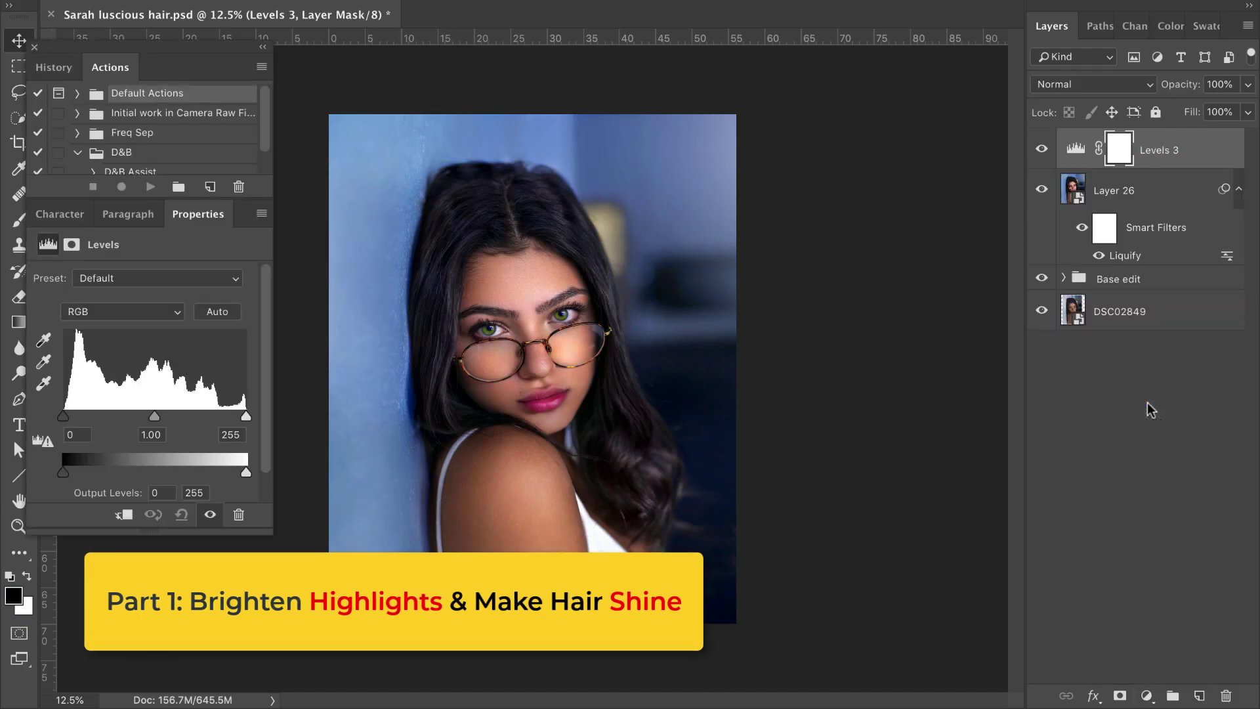
key("super+i")
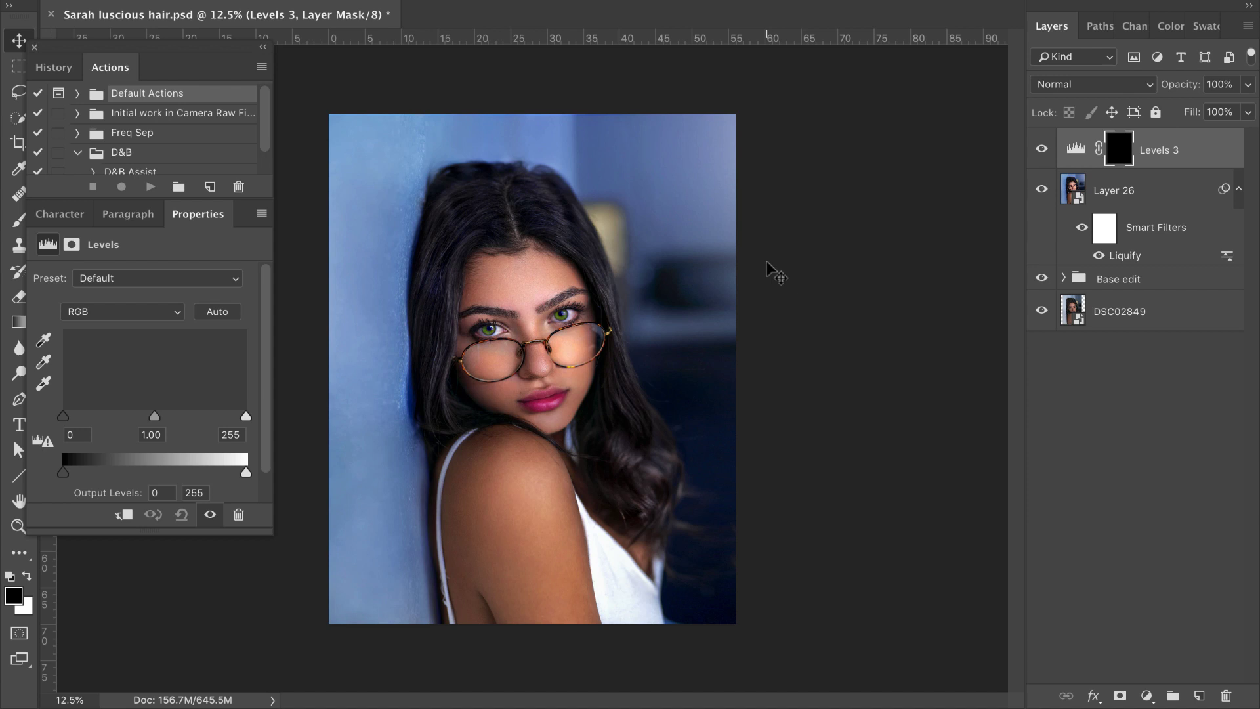
Paint the Levels 3 mask white over the hair and set the white input to 211
key("b")
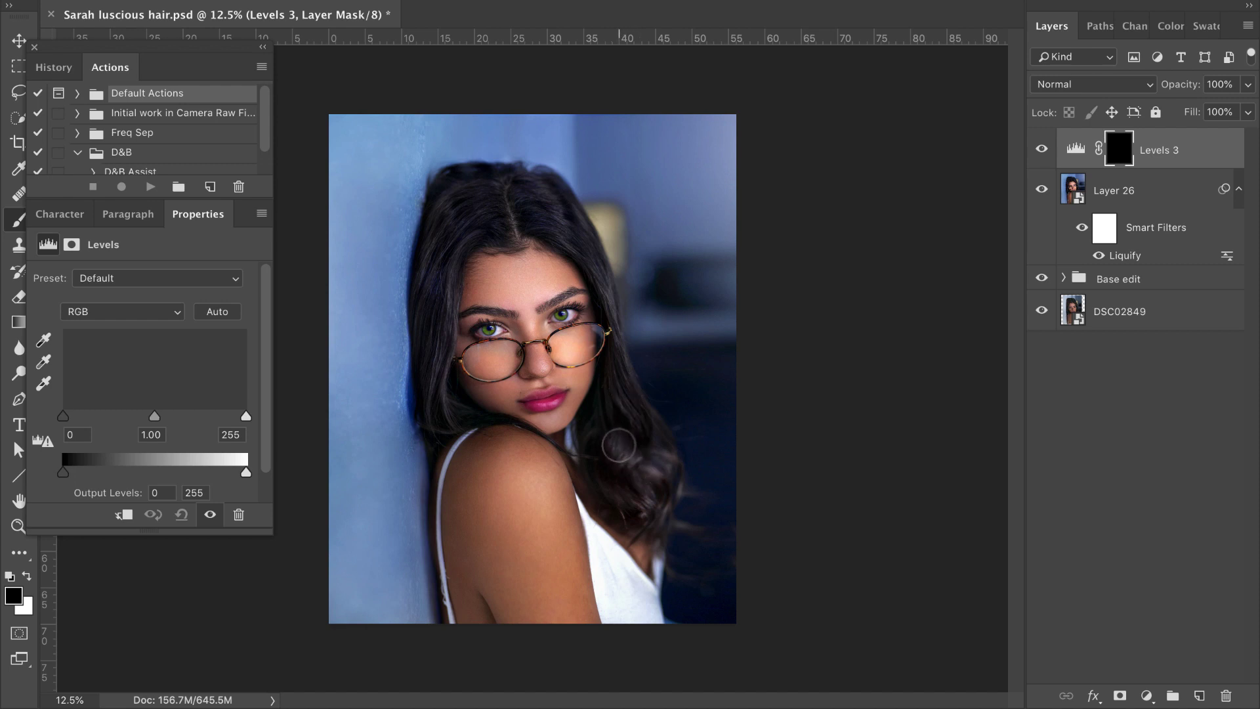
key("x")
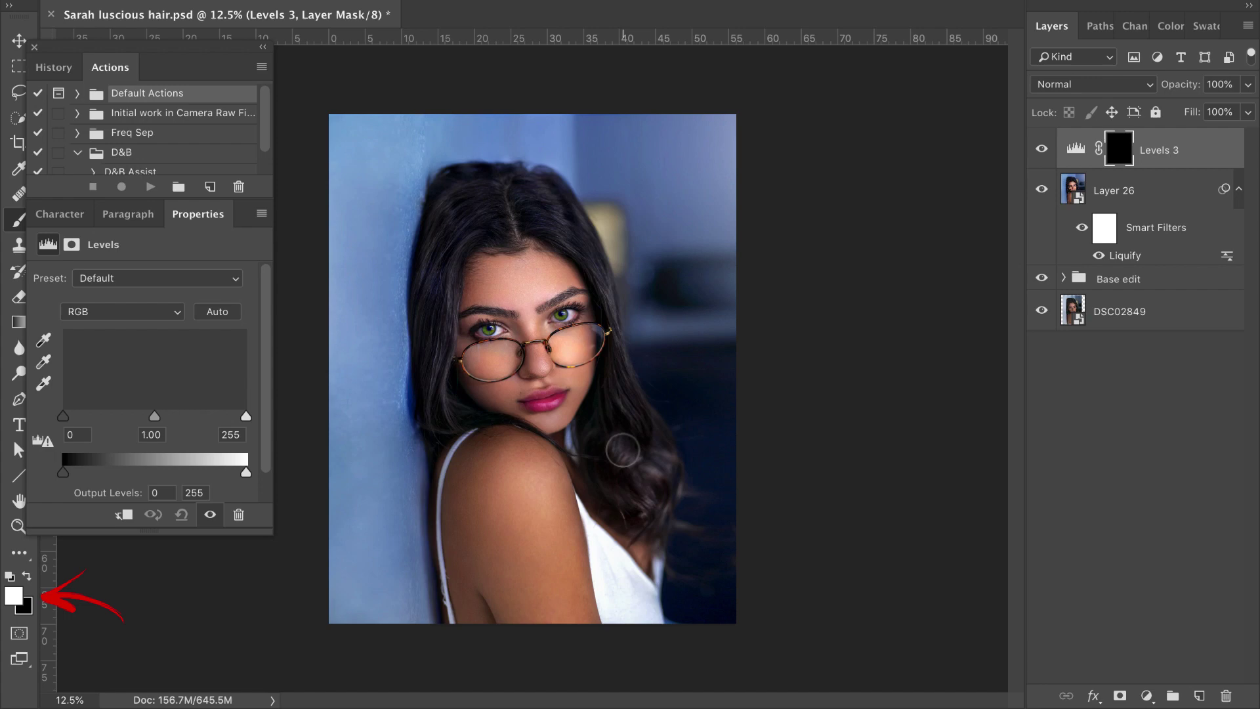
mouse_move(623, 450)
left_mouse_down()
mouse_move(647, 502)
mouse_move(659, 460)
left_mouse_up()
mouse_move(505, 211)
left_mouse_down()
mouse_move(534, 190)
mouse_move(473, 235)
left_mouse_up()
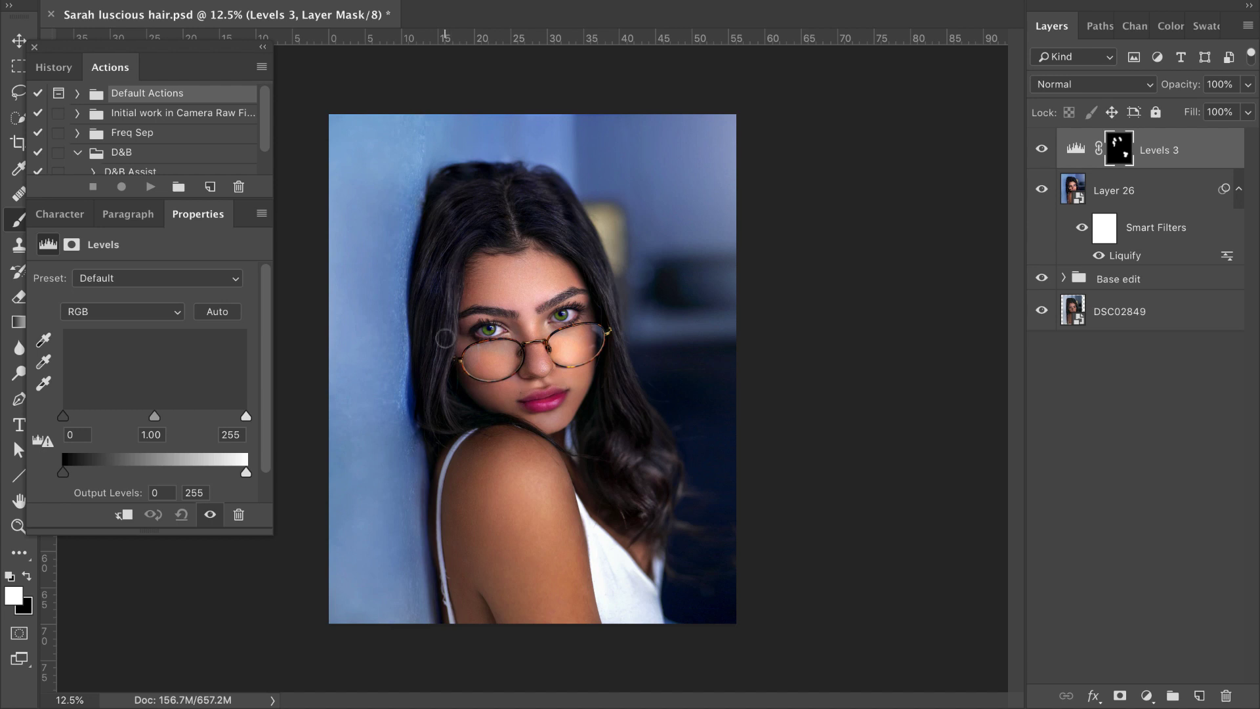
left_click_drag(445, 338, 443, 402)
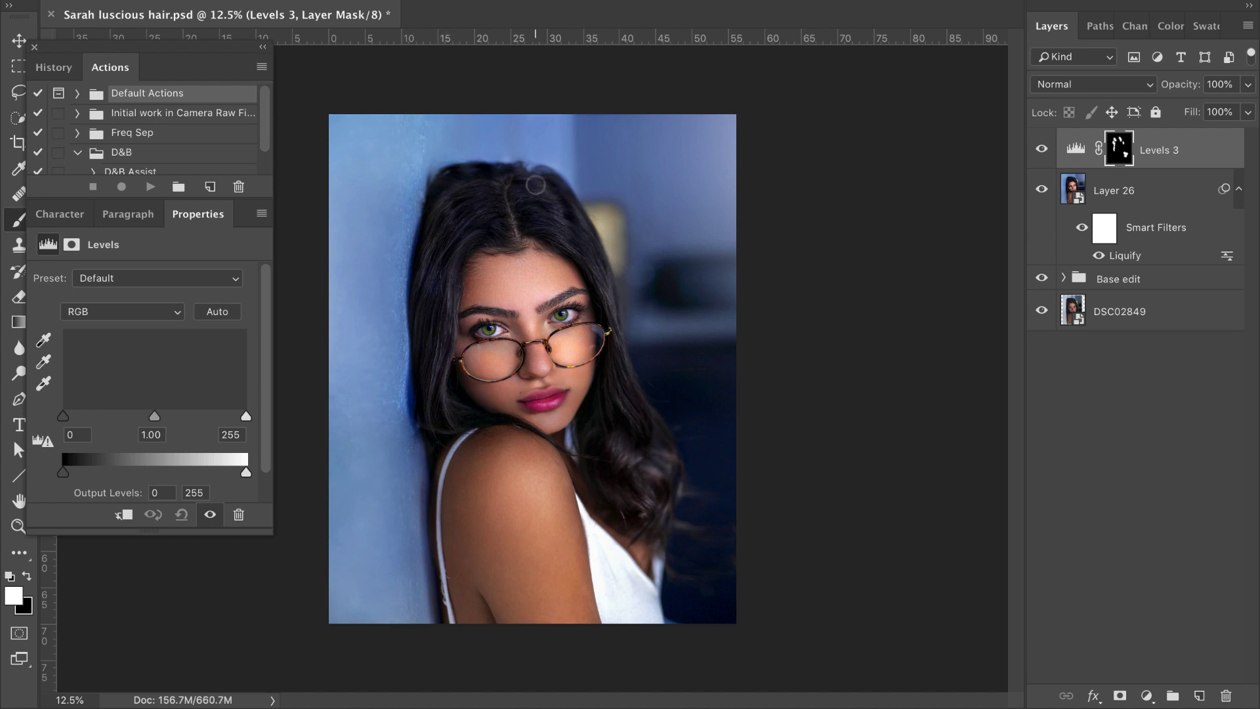
mouse_move(655, 410)
left_mouse_down()
mouse_move(670, 460)
mouse_move(639, 506)
mouse_move(667, 458)
left_mouse_up()
left_click_drag(444, 410, 440, 373)
left_click_drag(247, 416, 214, 419)
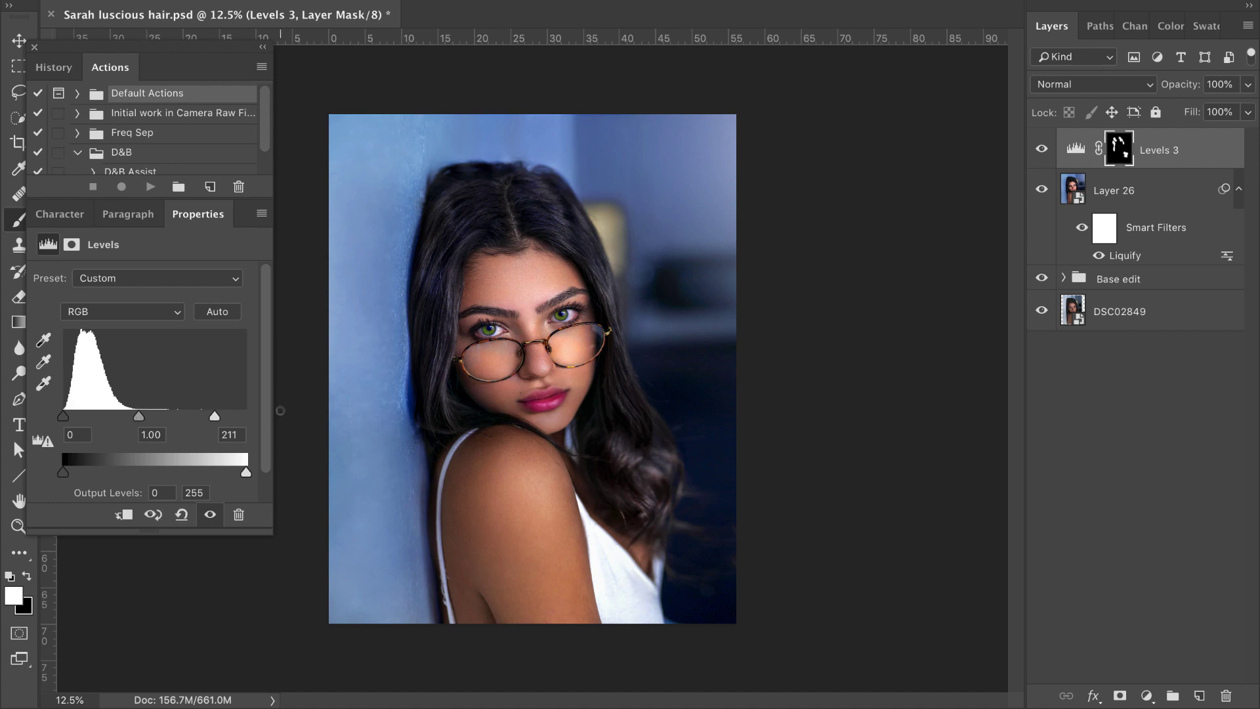
Compare Levels 3 on and off, then open its blending options
left_click(1041, 150)
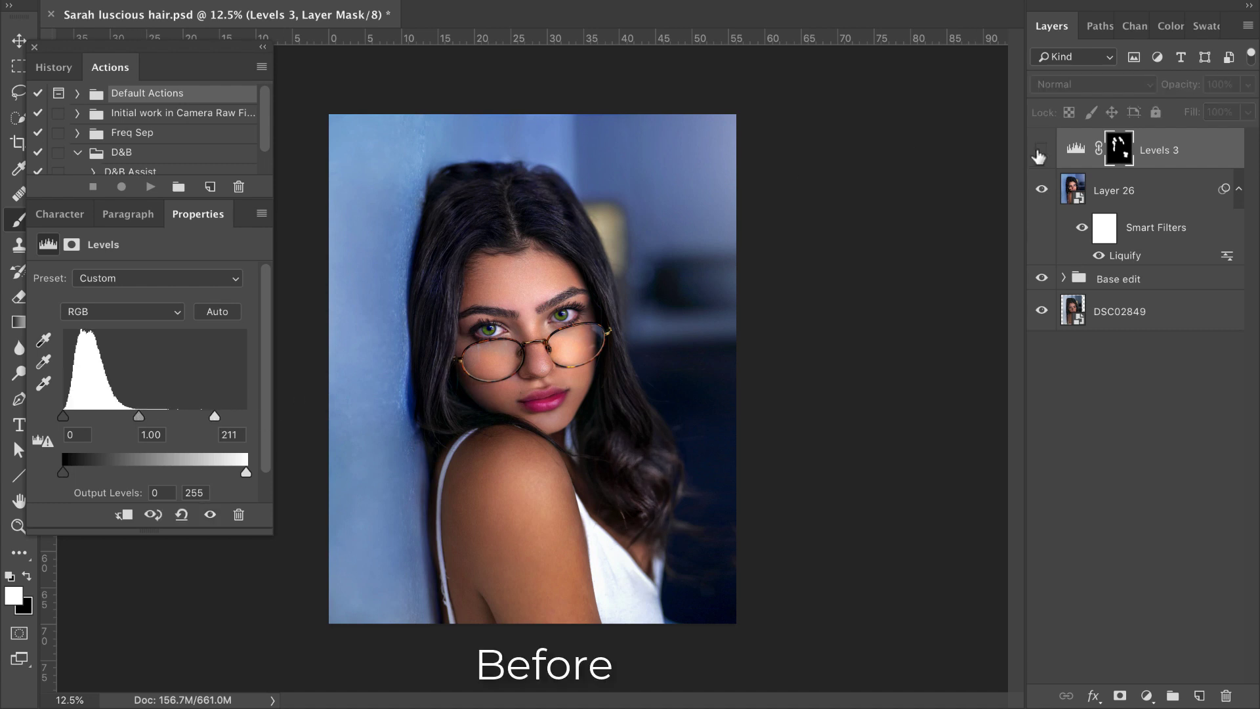
left_click(1041, 150)
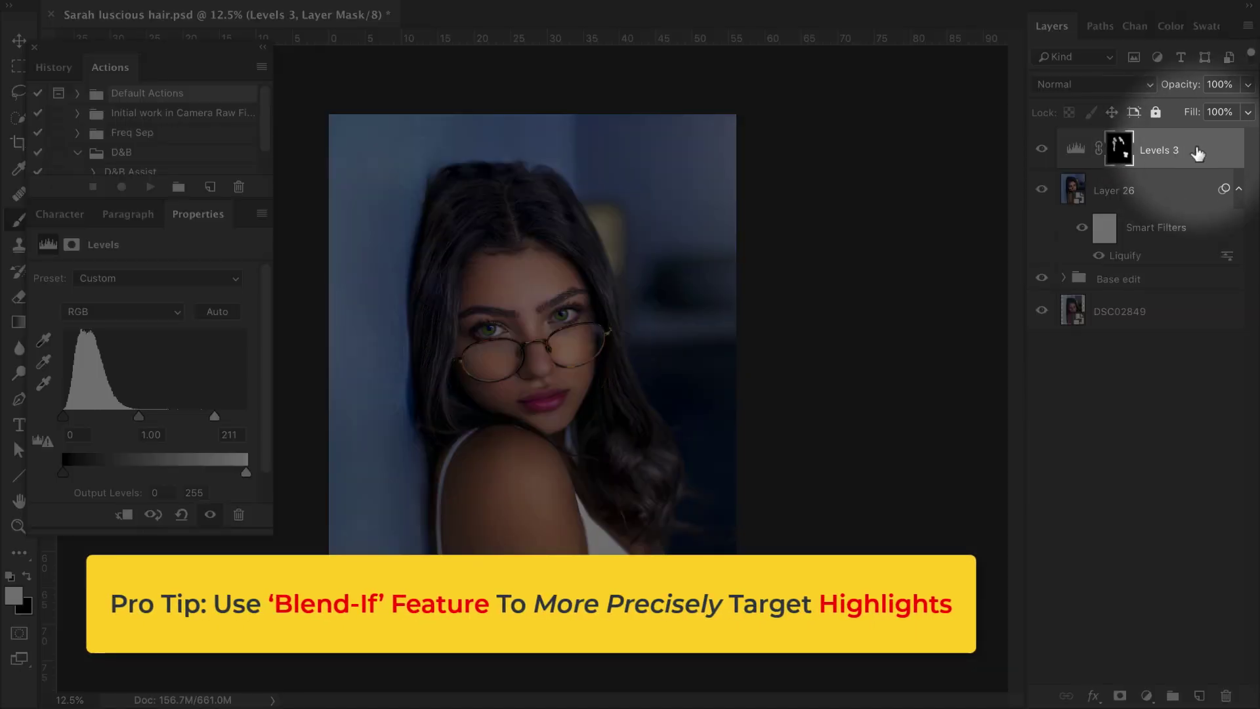
double_click(1201, 153)
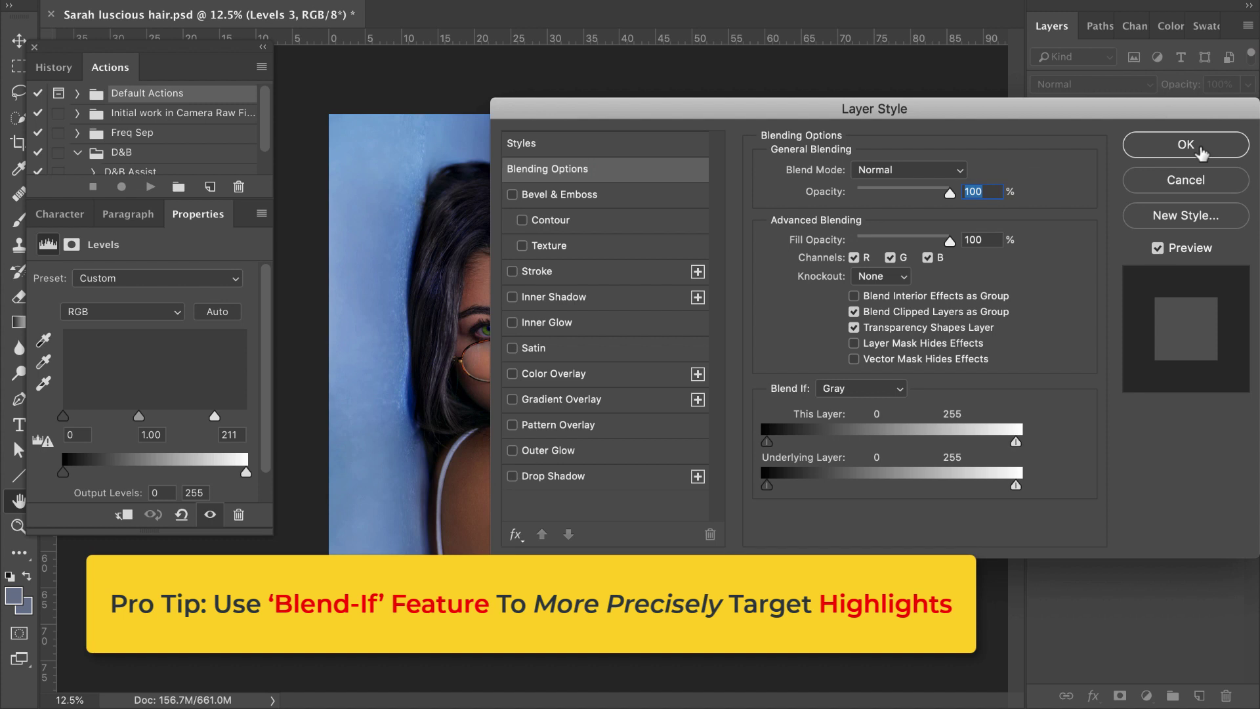
left_click_drag(570, 107, 719, 59)
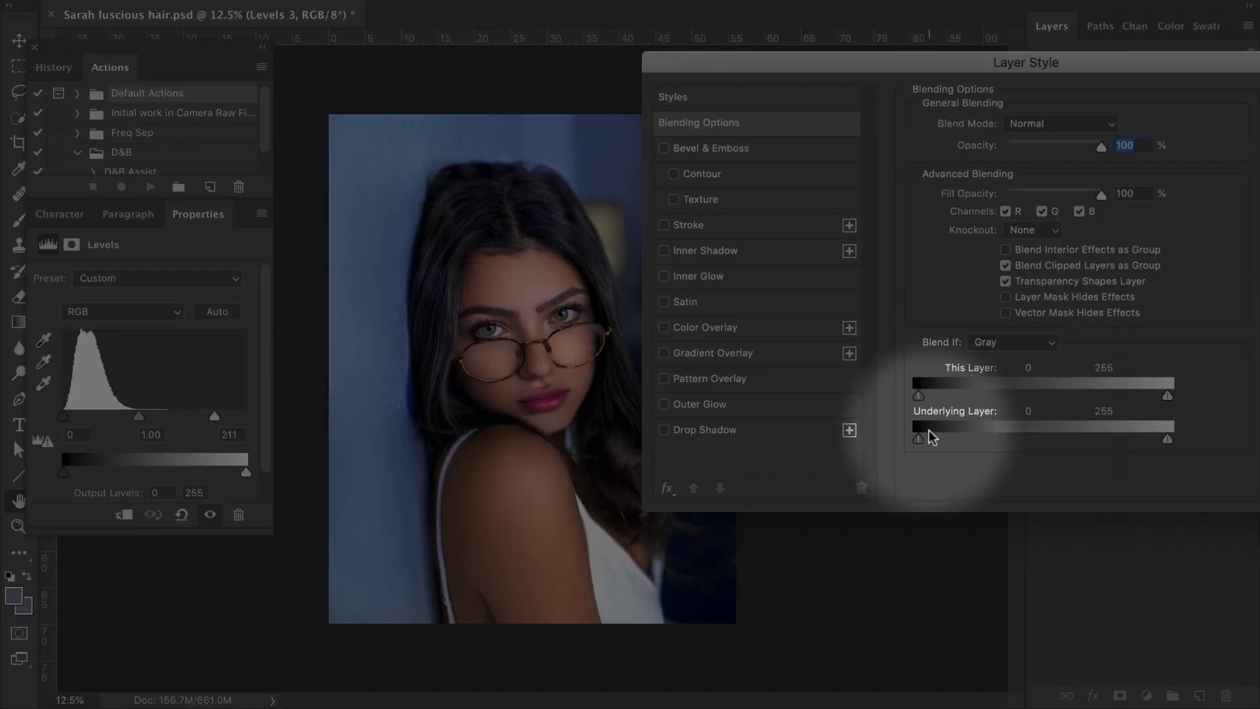
Split the Blend If Underlying Layer black slider to 0/72 so dark hair tones aren't brightened
left_click_drag(921, 436, 928, 428)
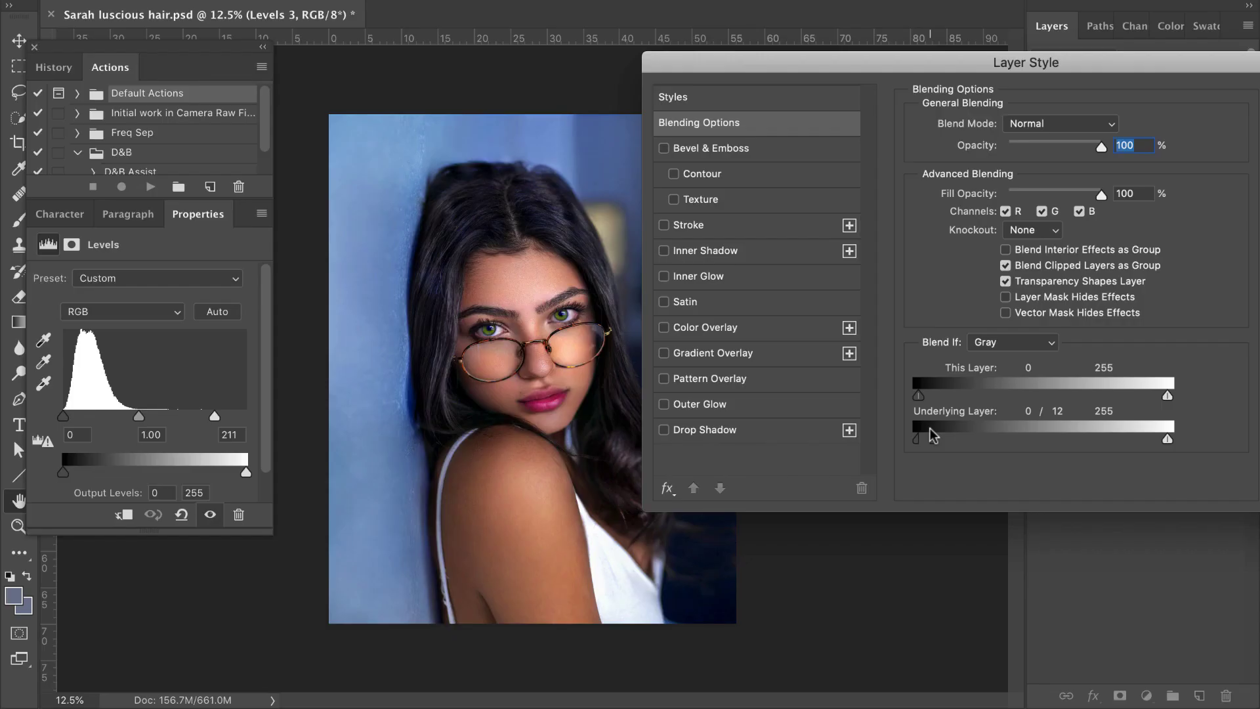
mouse_move(932, 436)
left_mouse_down()
mouse_move(1009, 437)
mouse_move(1049, 457)
mouse_move(966, 446)
mouse_move(1041, 446)
mouse_move(959, 448)
left_mouse_up()
left_click_drag(952, 447, 994, 451)
key("Return")
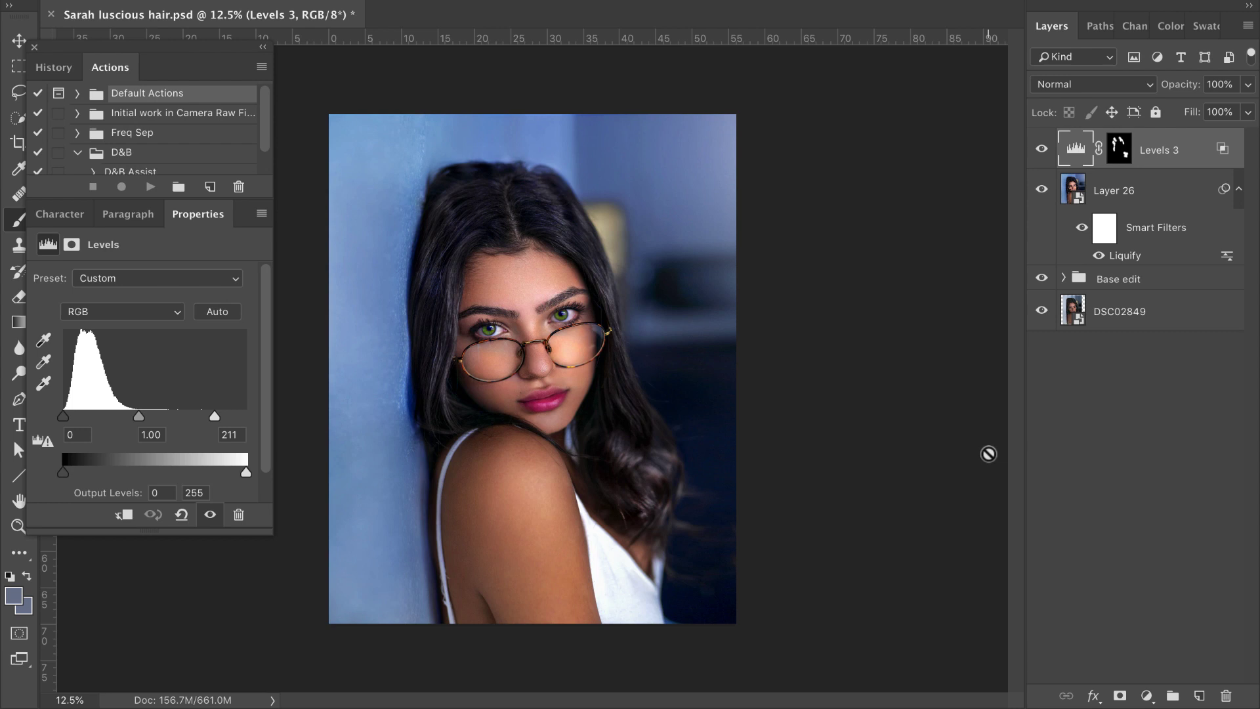
left_click(1041, 151)
left_click(1040, 151)
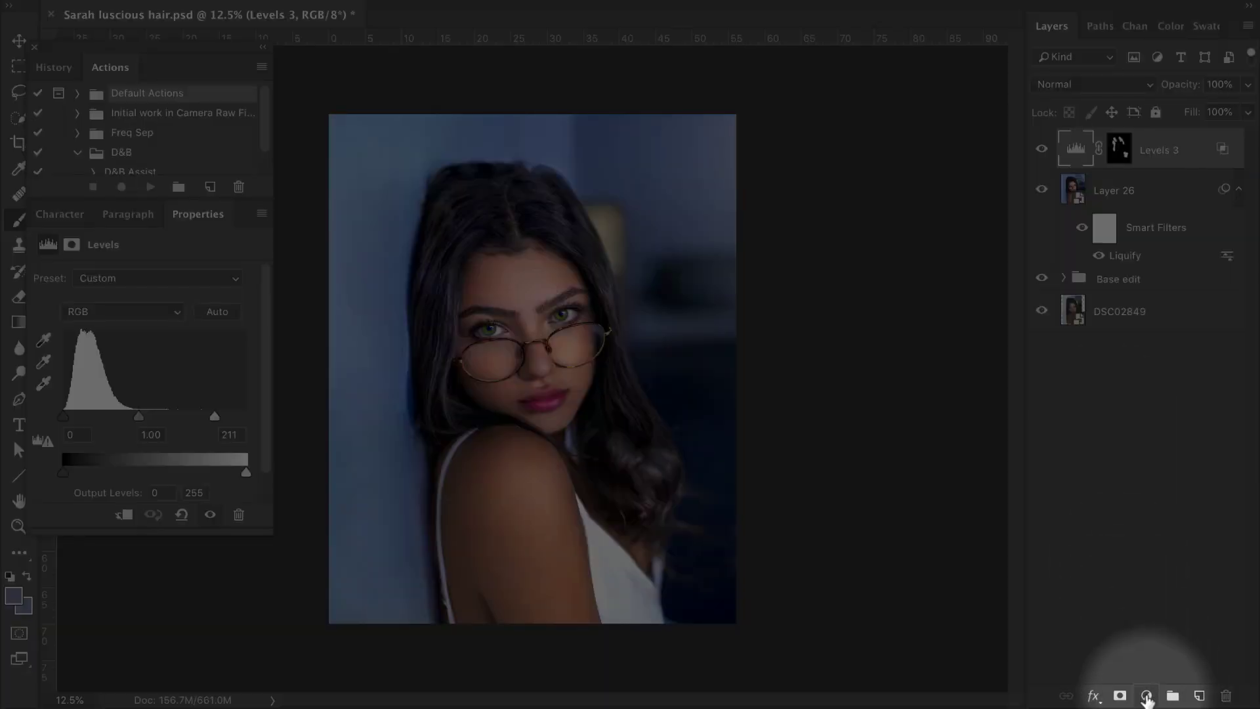
Add a new Levels adjustment layer with an inverted black mask
left_click(1147, 698)
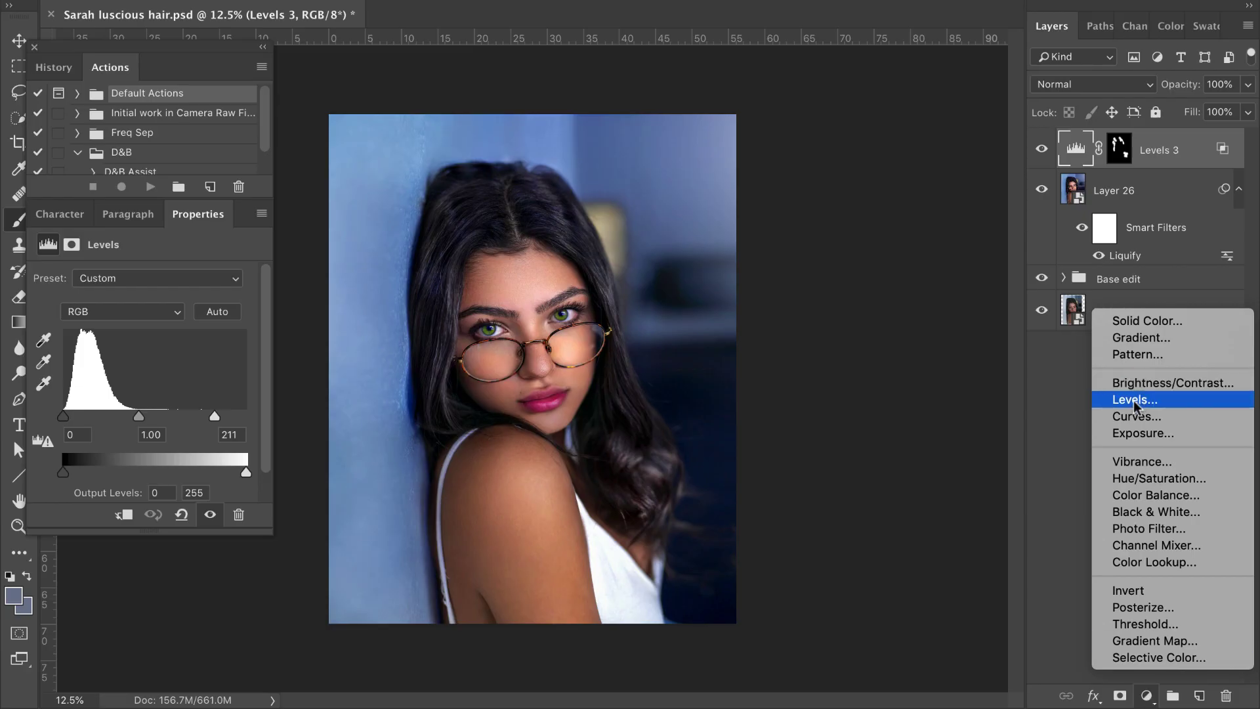
left_click(1133, 401)
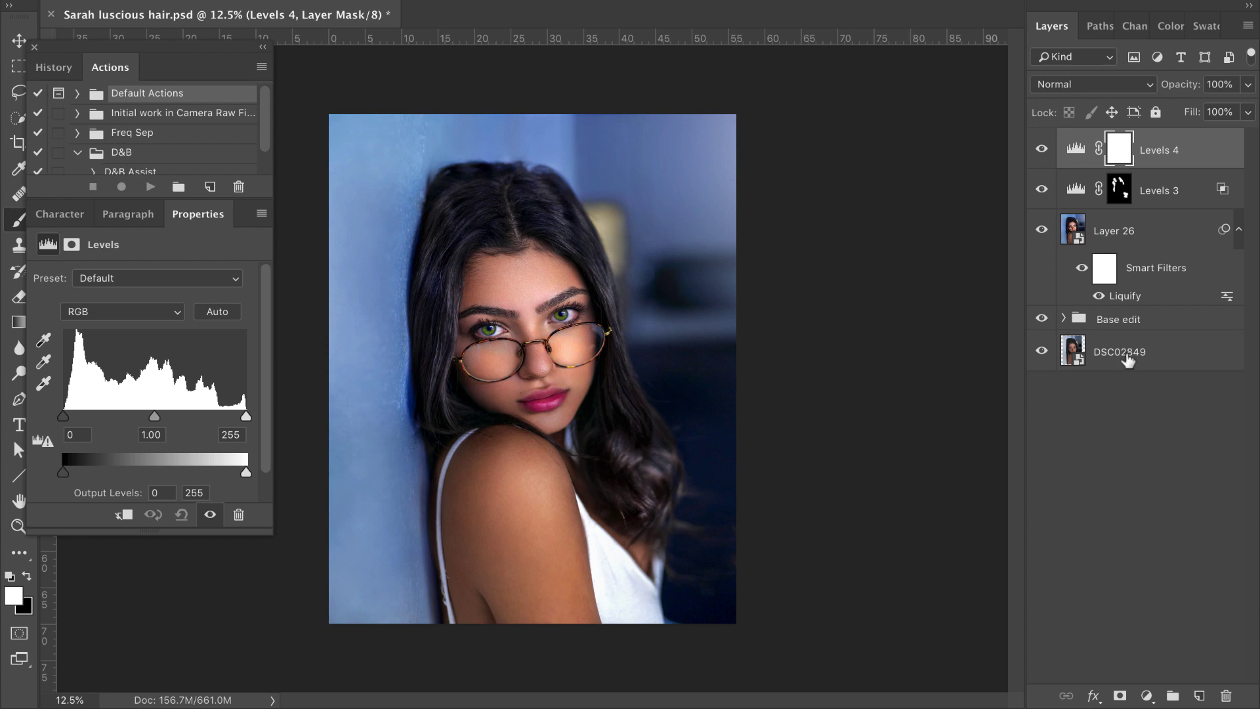
key("super+i")
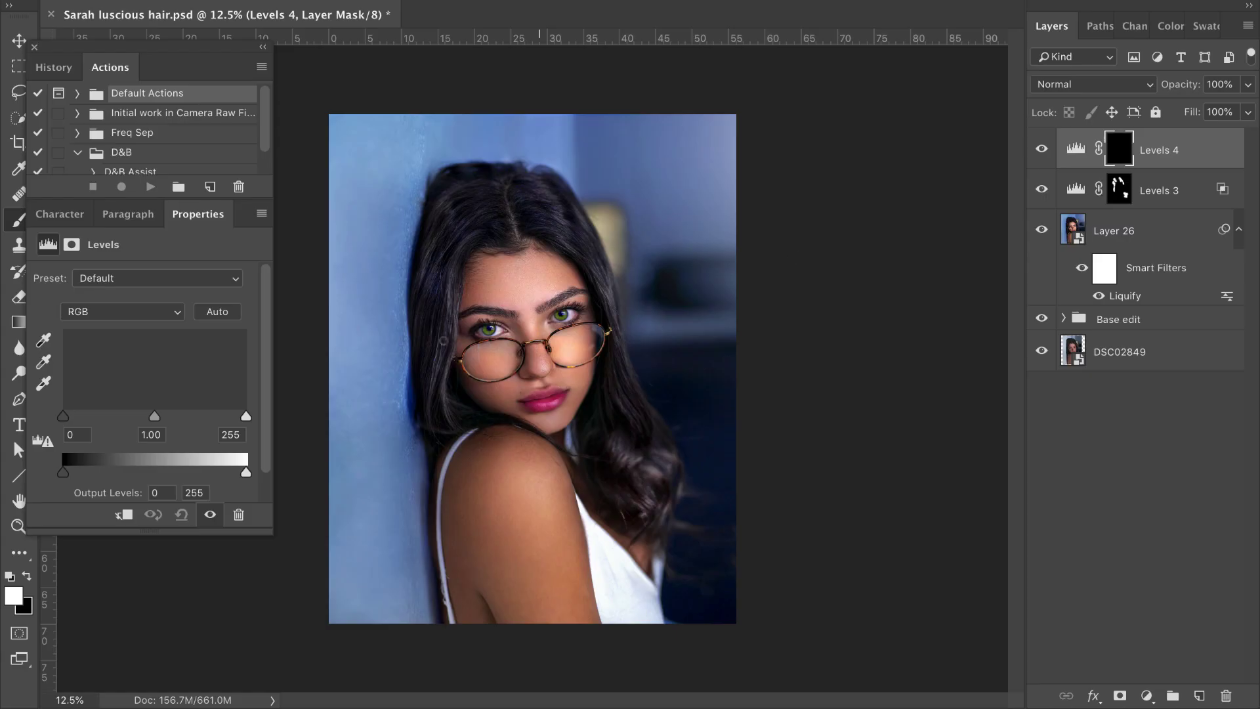
Paint the Levels 4 mask white over the hair, cleaning up near the top
key("bracketright")
key("bracketright")
key("bracketright")
key("bracketright")
key("bracketright")
key("bracketright")
mouse_move(428, 336)
left_mouse_down()
mouse_move(421, 379)
mouse_move(598, 426)
mouse_move(632, 416)
mouse_move(616, 479)
mouse_move(640, 434)
mouse_move(652, 462)
left_mouse_up()
key("x")
left_click_drag(507, 223, 491, 169)
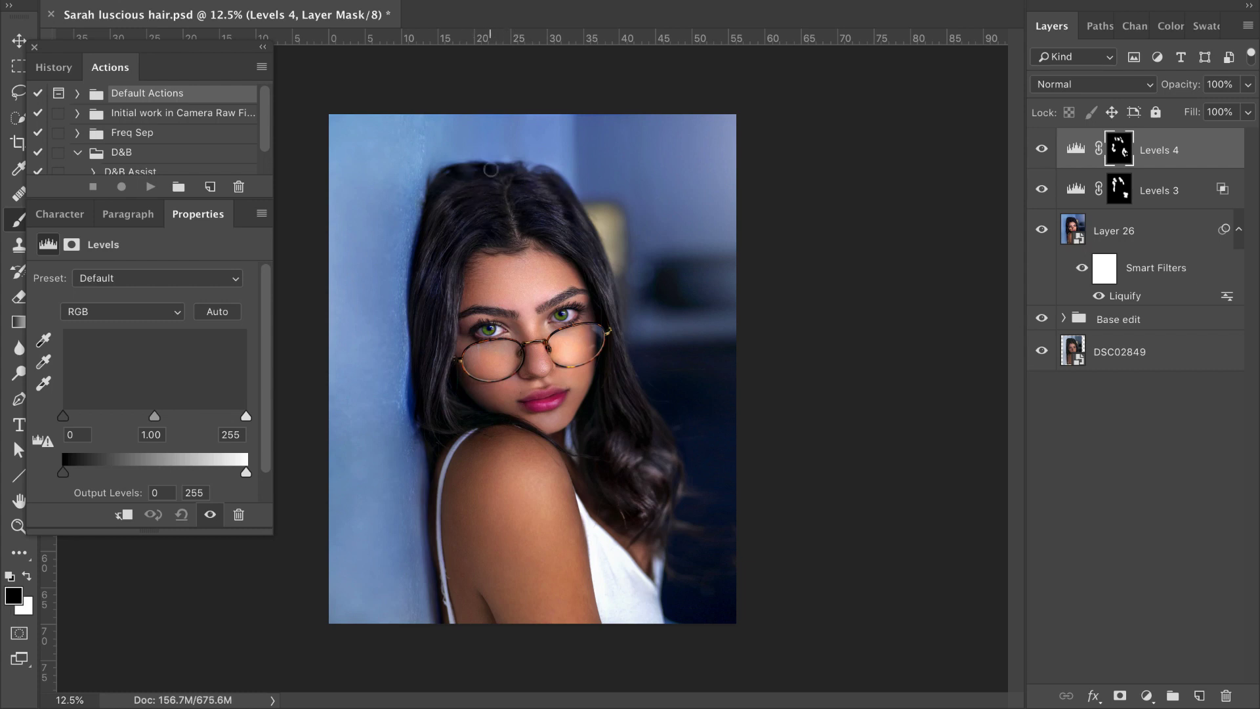
key("x")
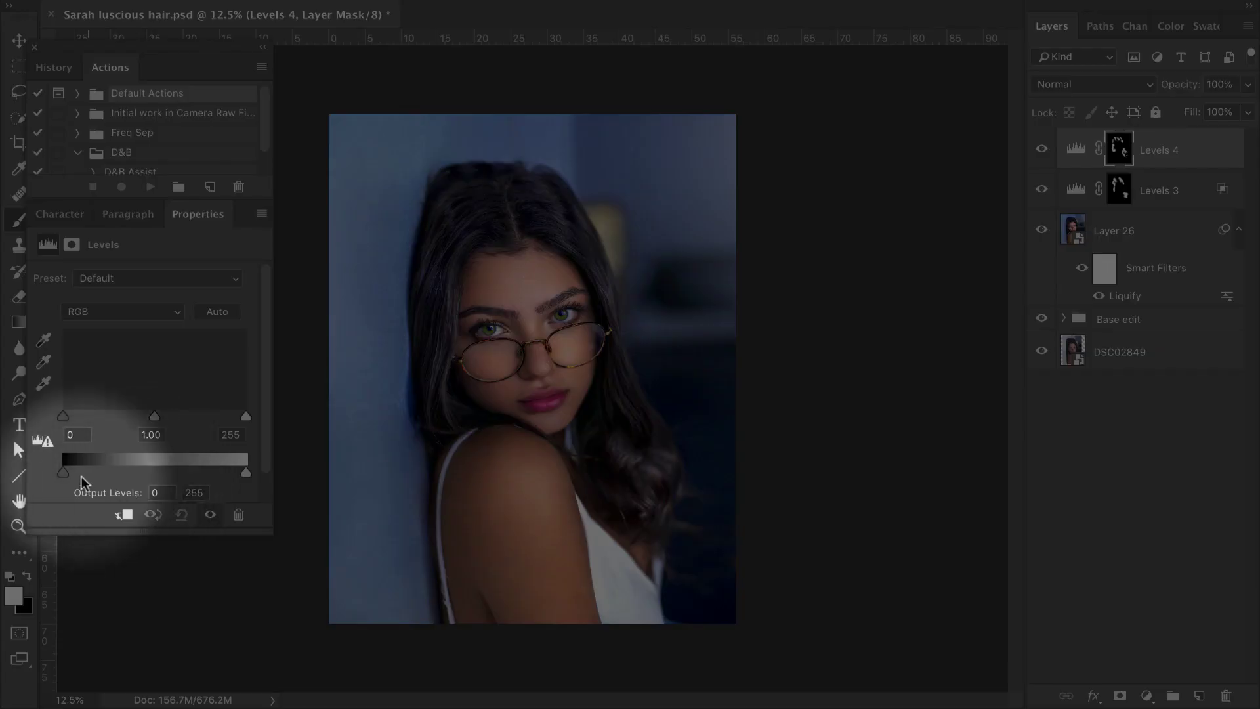
Set Levels 4's black input to 3 and toggle the layer to compare
left_click_drag(65, 421, 68, 426)
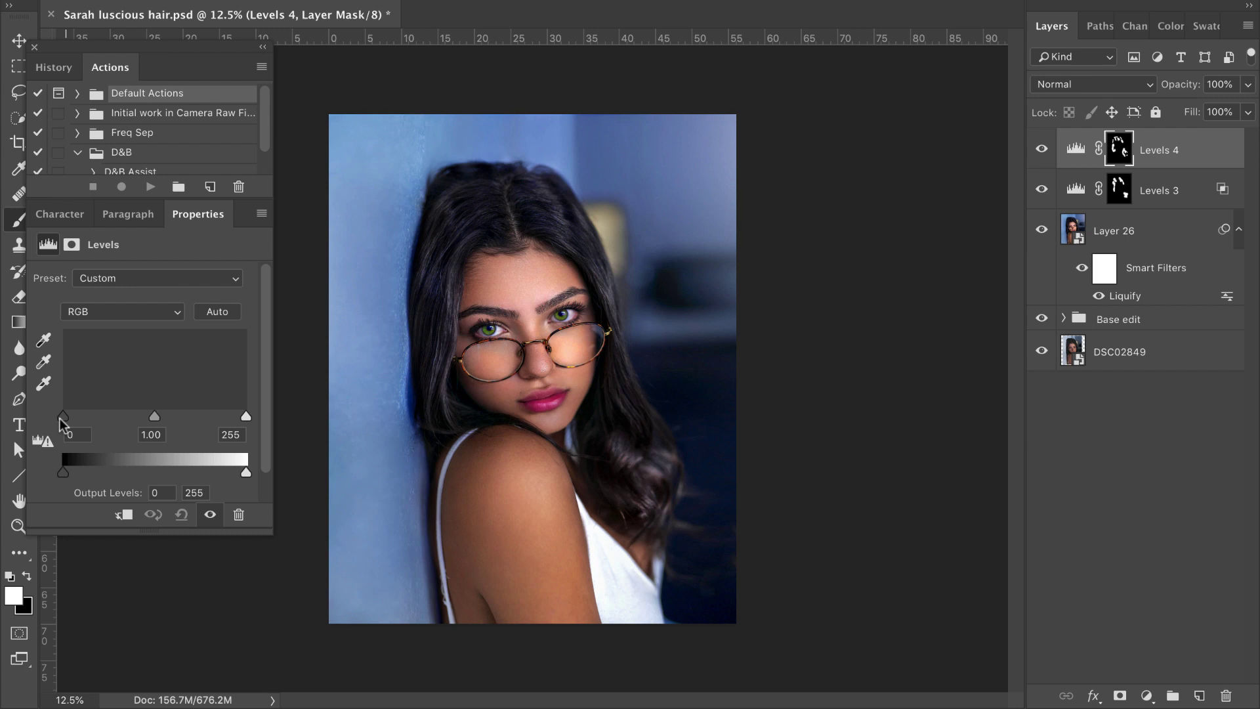
left_click_drag(63, 419, 65, 421)
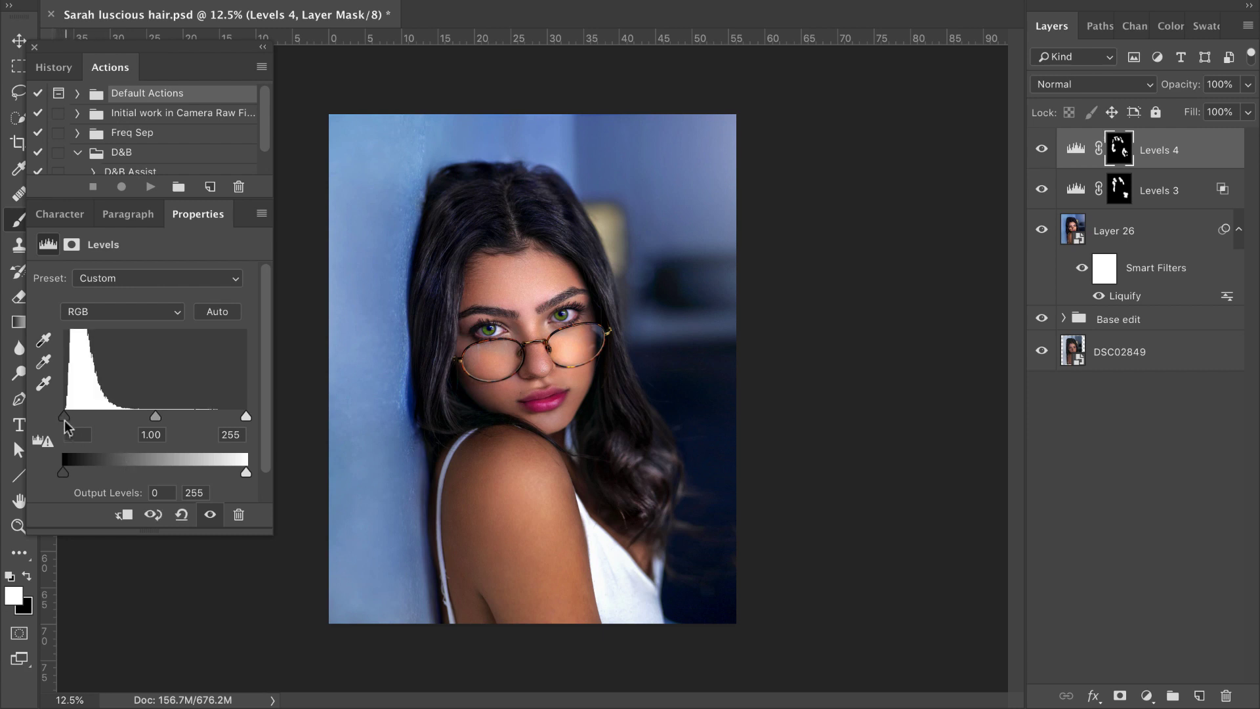
left_click(1041, 150)
left_click(1041, 150)
left_click(1041, 150)
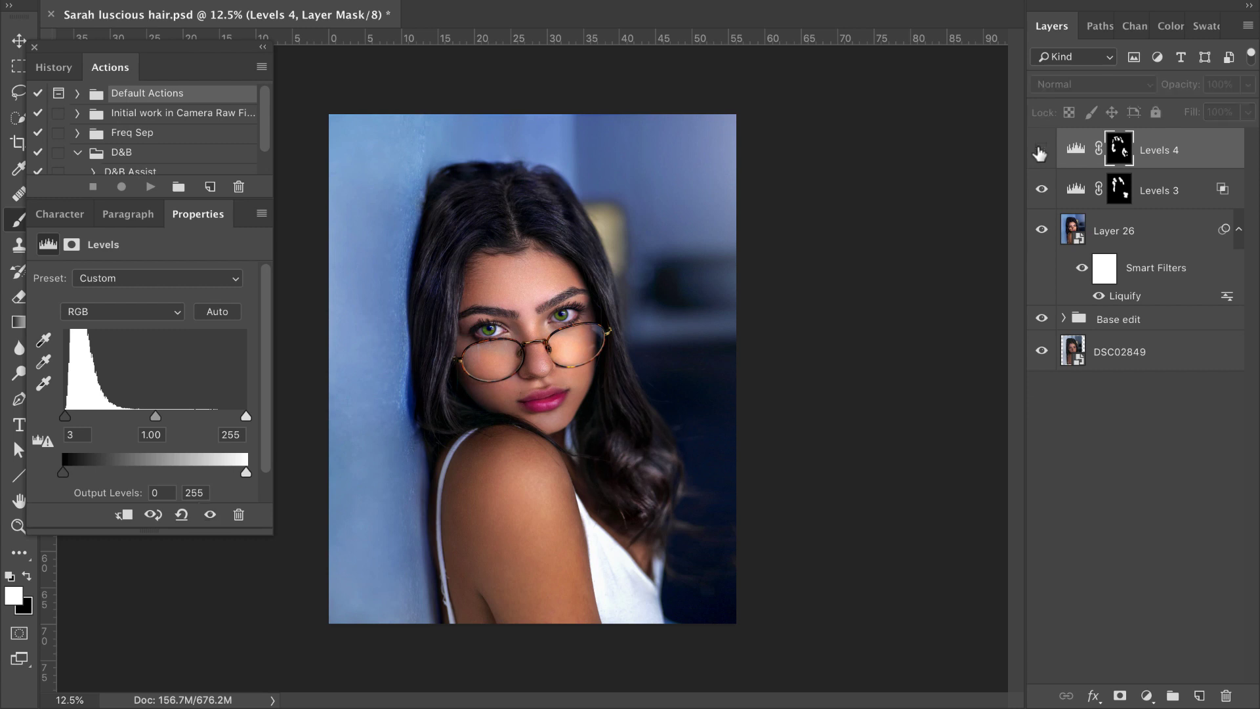
left_click(1041, 150)
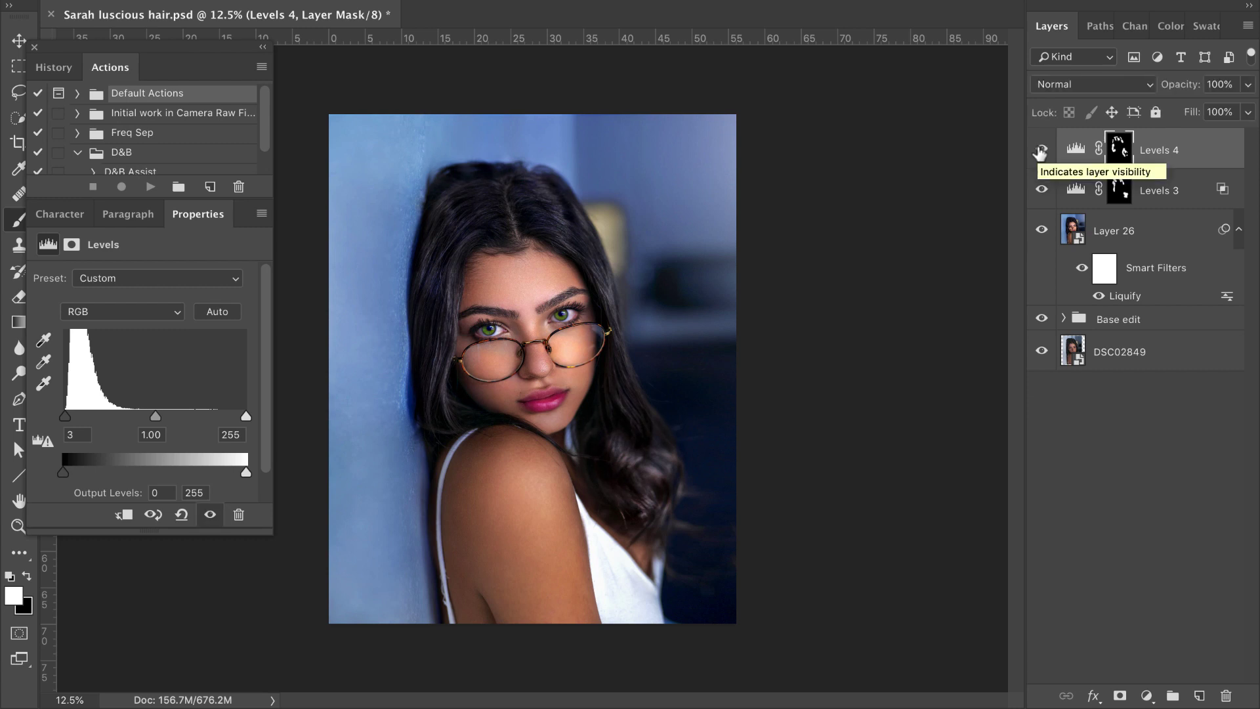
Group Levels 3 and 4 into a group named 'Shine' and toggle it for before/after
left_click(1076, 191, "shift")
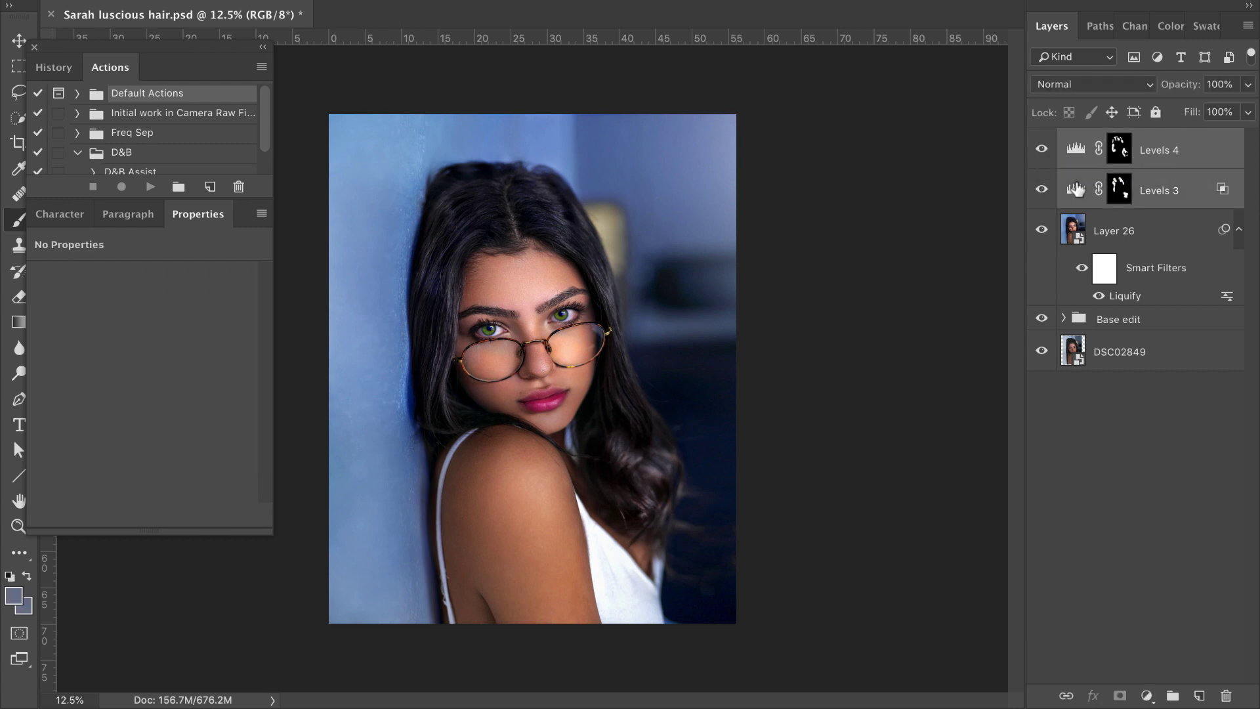
key("ctrl+g")
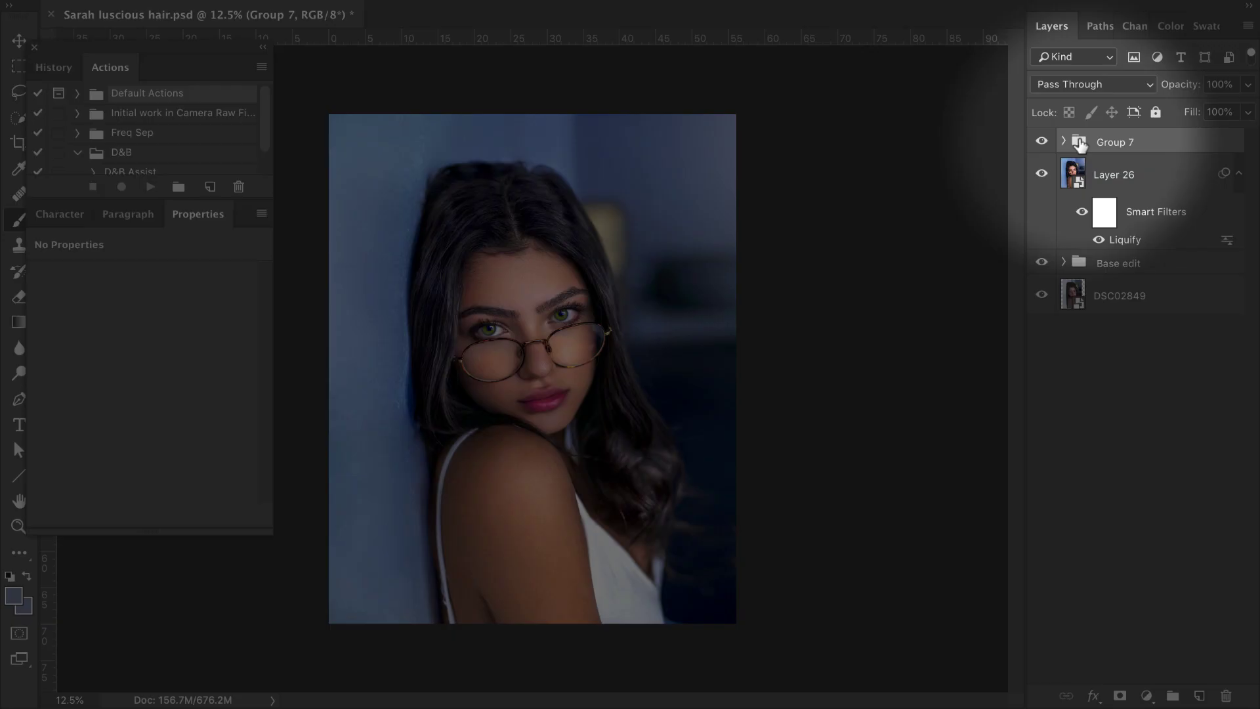
double_click(1113, 142)
type("Sh")
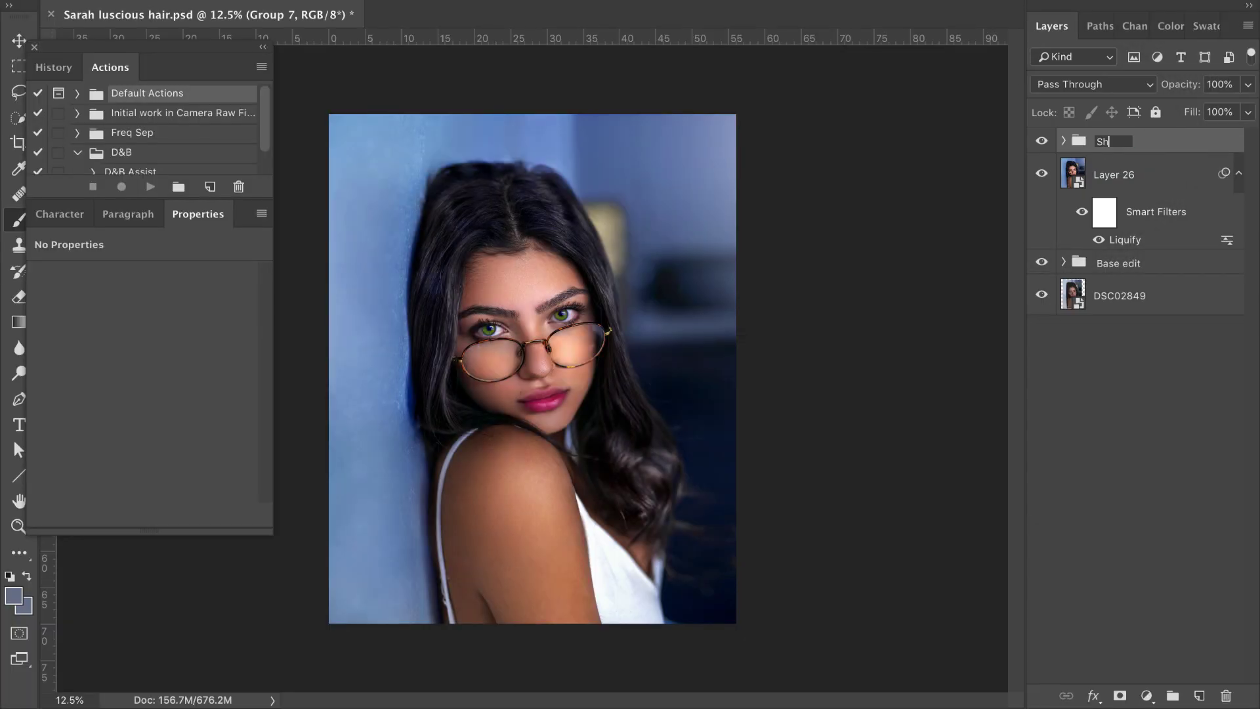
type("ine")
key("Return")
left_click(1042, 142)
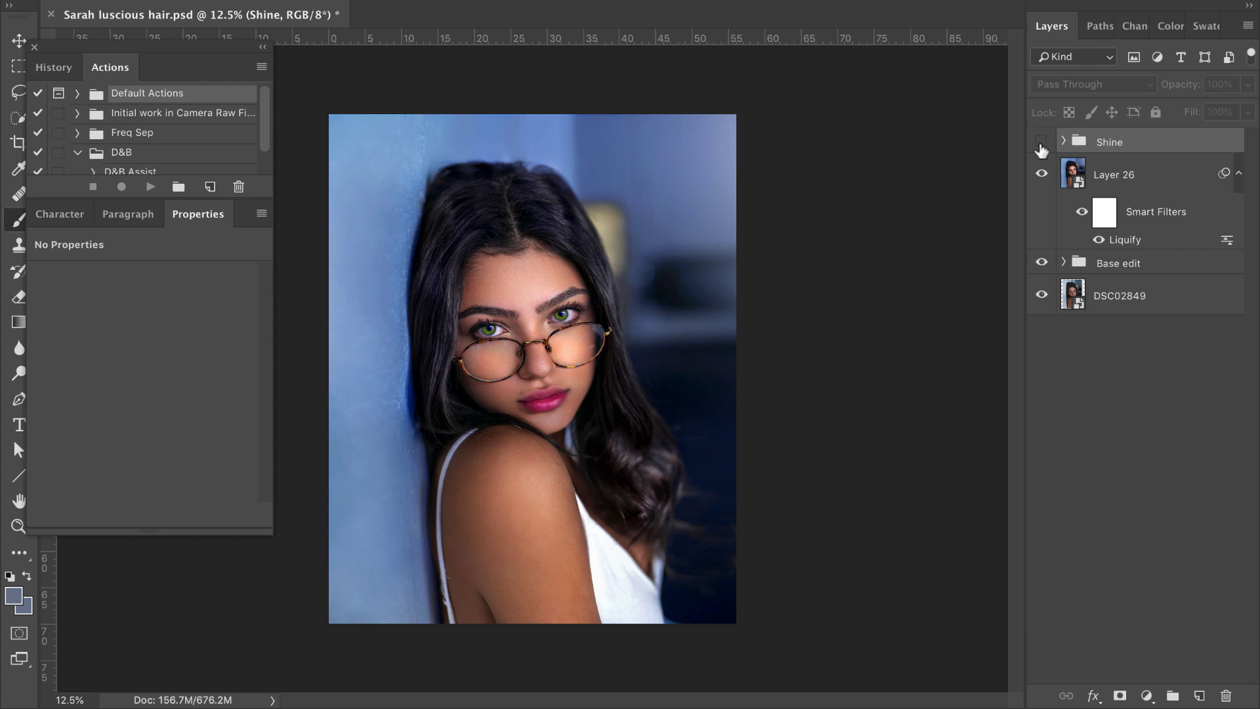
left_click(1042, 143)
left_click(1042, 143)
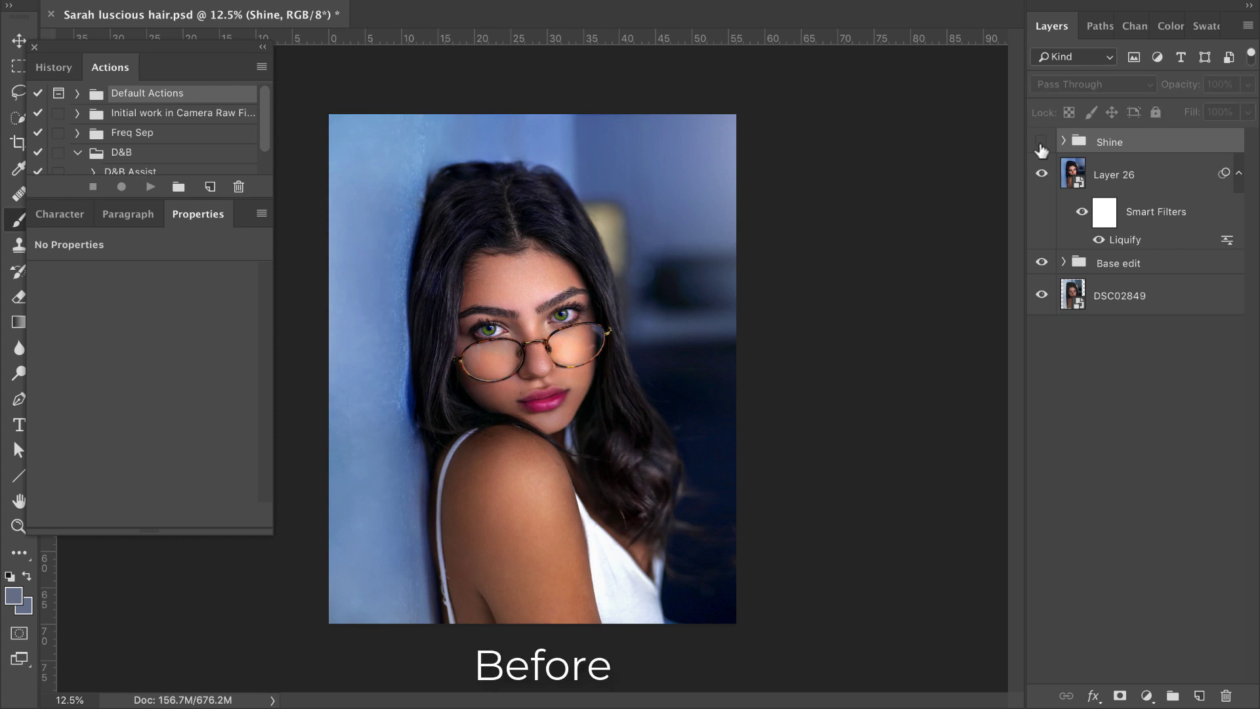
left_click(1042, 143)
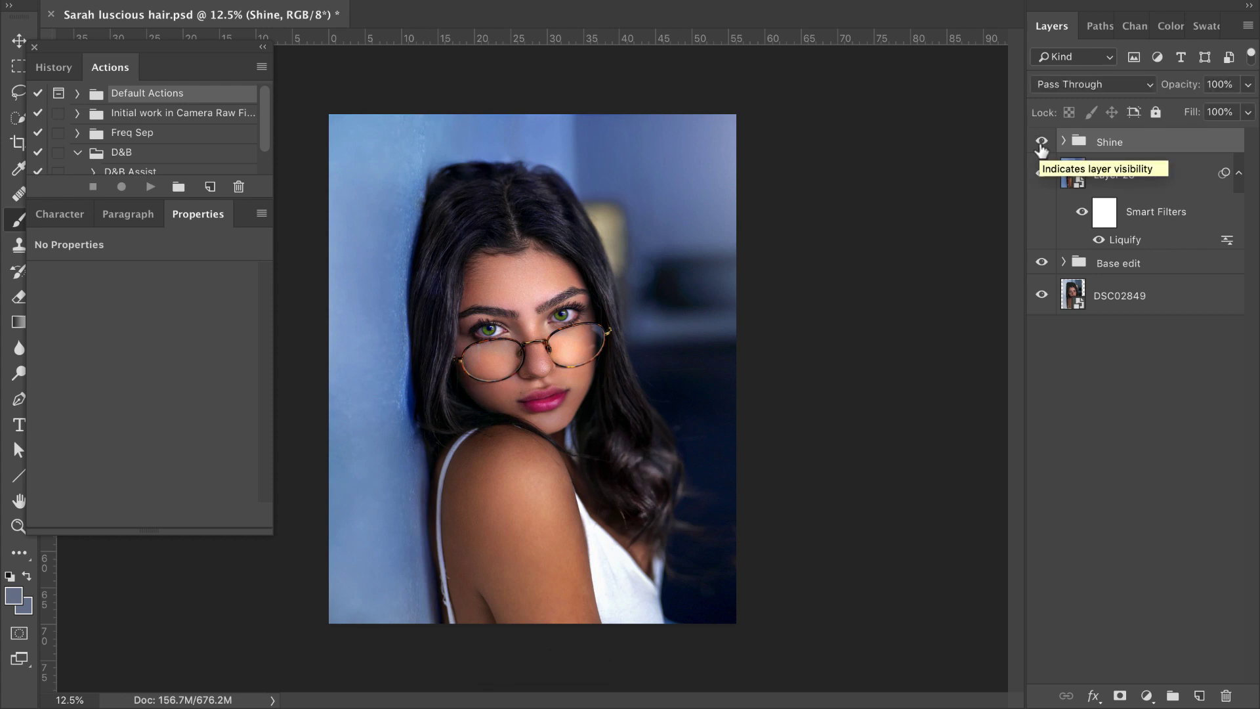
Group Shine with Layer 26 into Group 7 and toggle it for before/after
left_click(1071, 178, "shift")
key("ctrl+g")
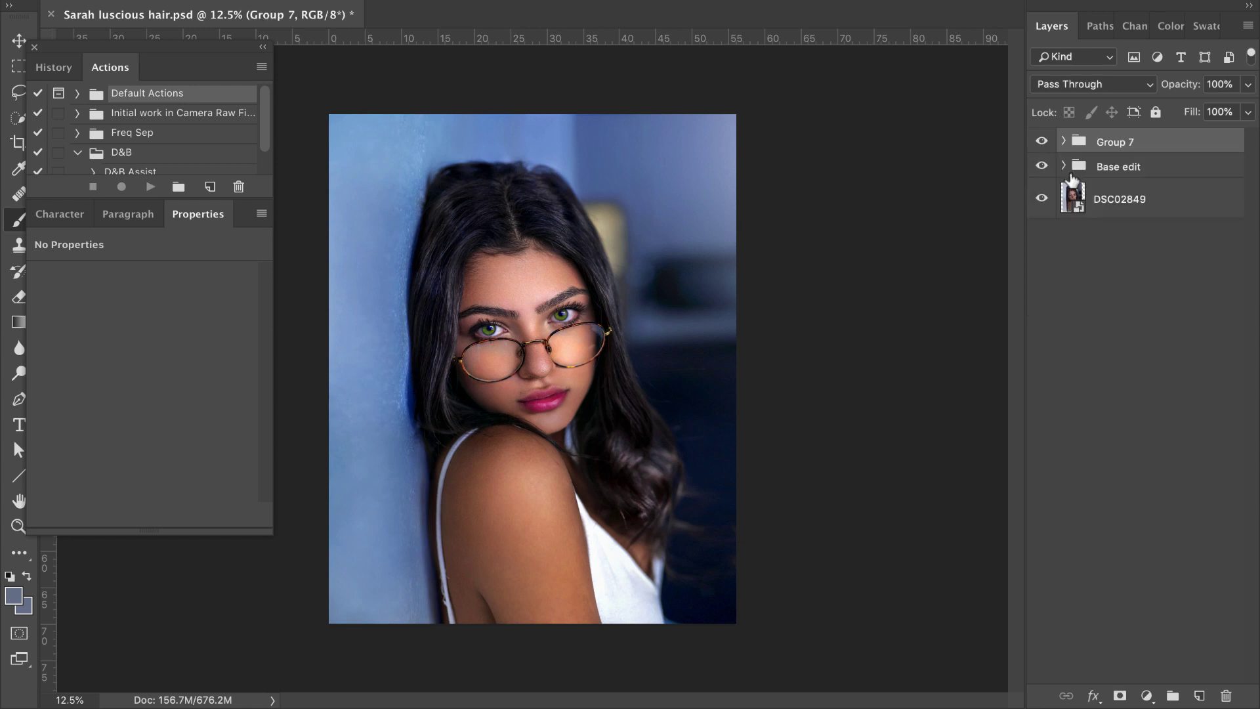
left_click(1043, 143)
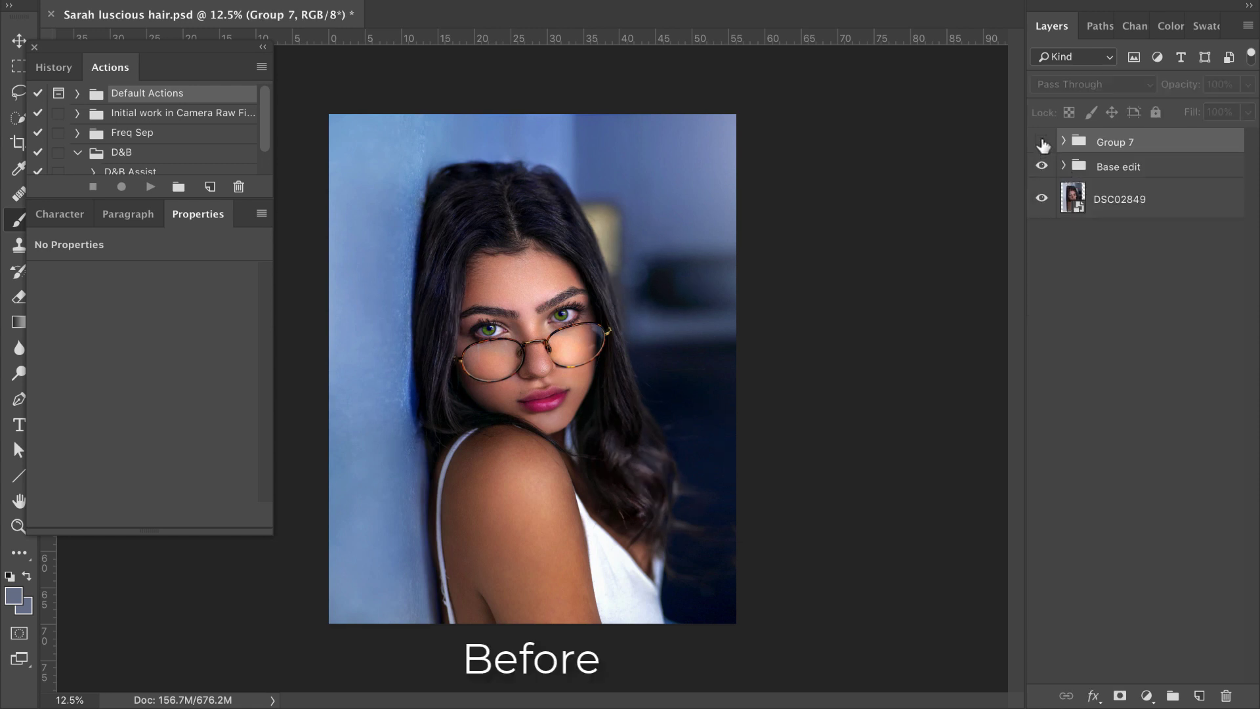
left_click(1043, 143)
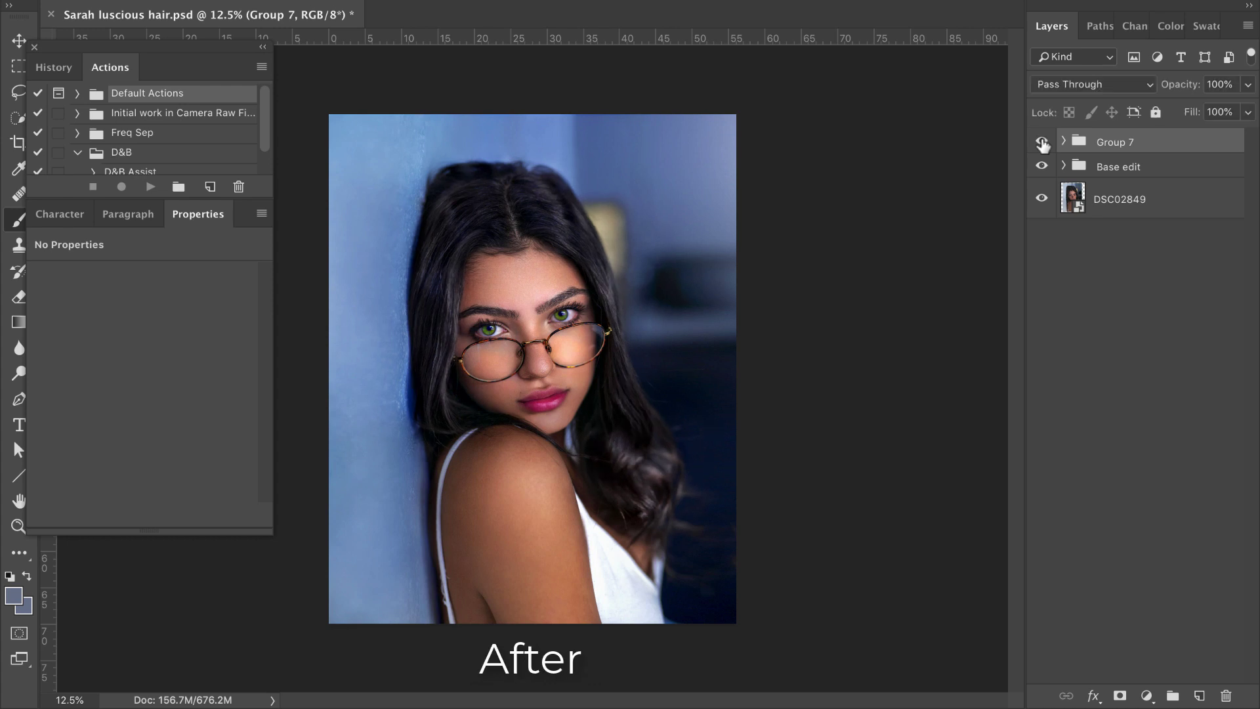
left_click(1043, 143)
left_click(1042, 143)
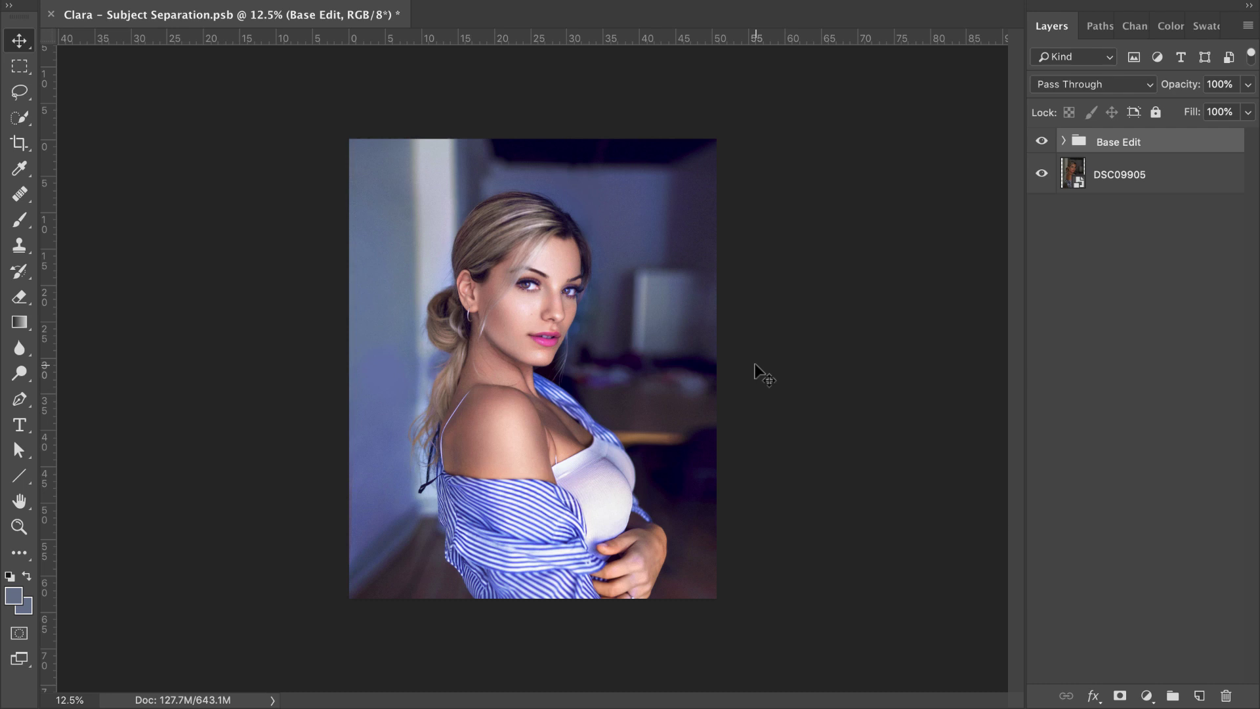
Stamp the visible image into Layer 27 and mask it to the woman using Select Subject
key("super+alt+shift+e")
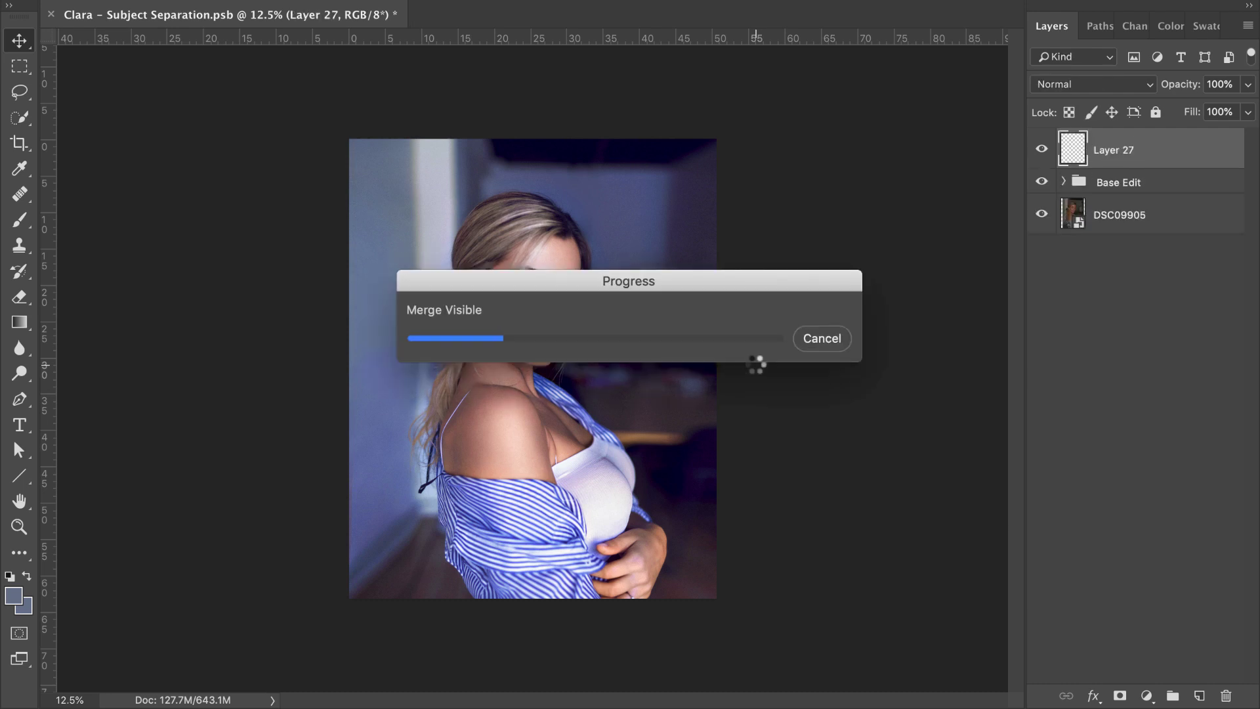
key("super+alt+shift+n")
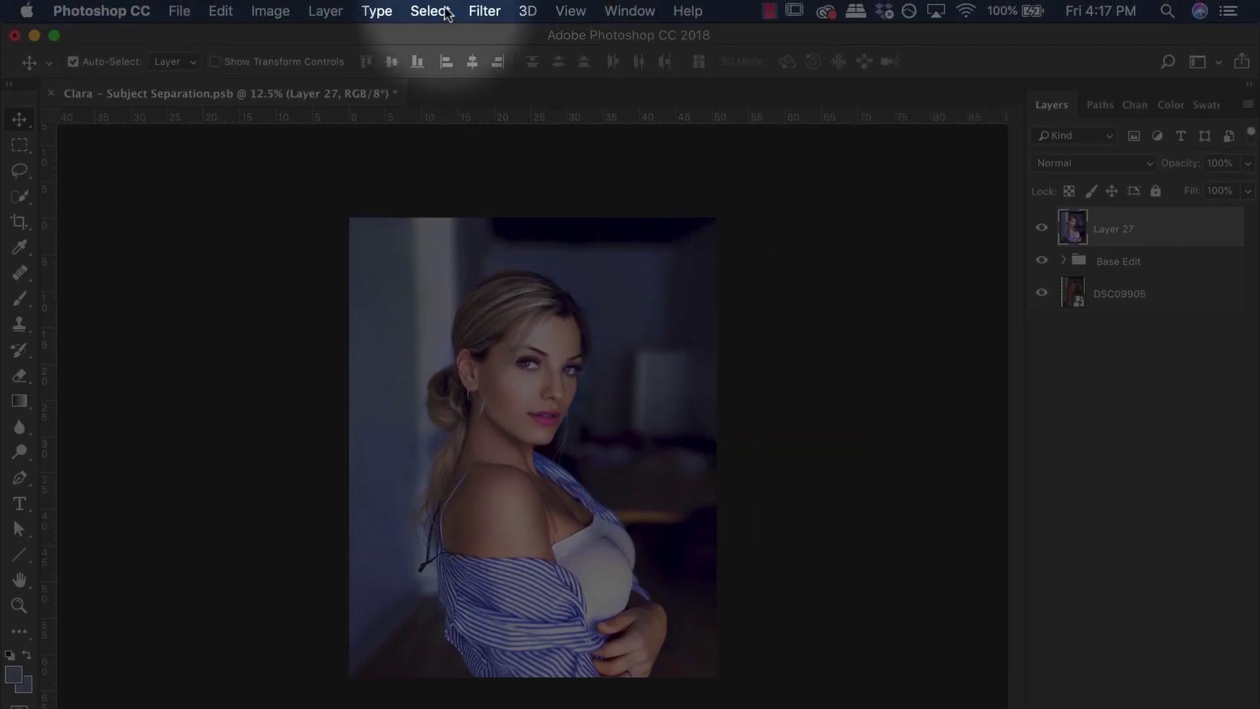
left_click(430, 6)
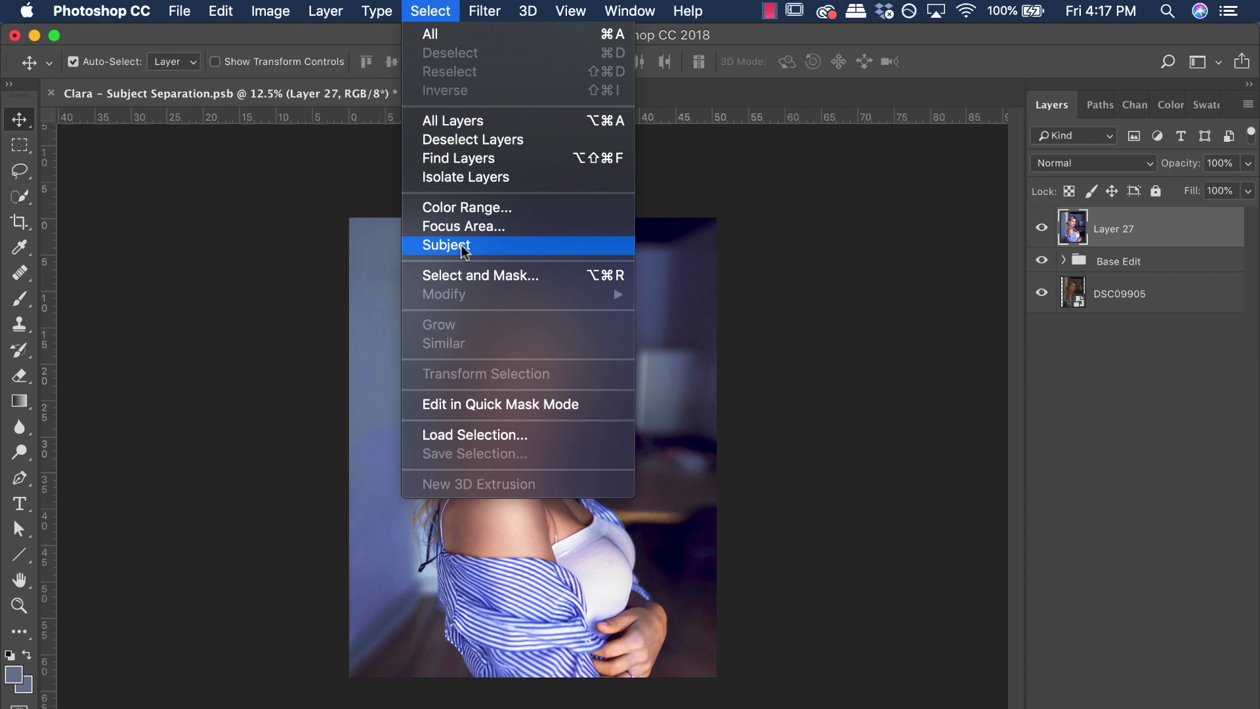
left_click(464, 247)
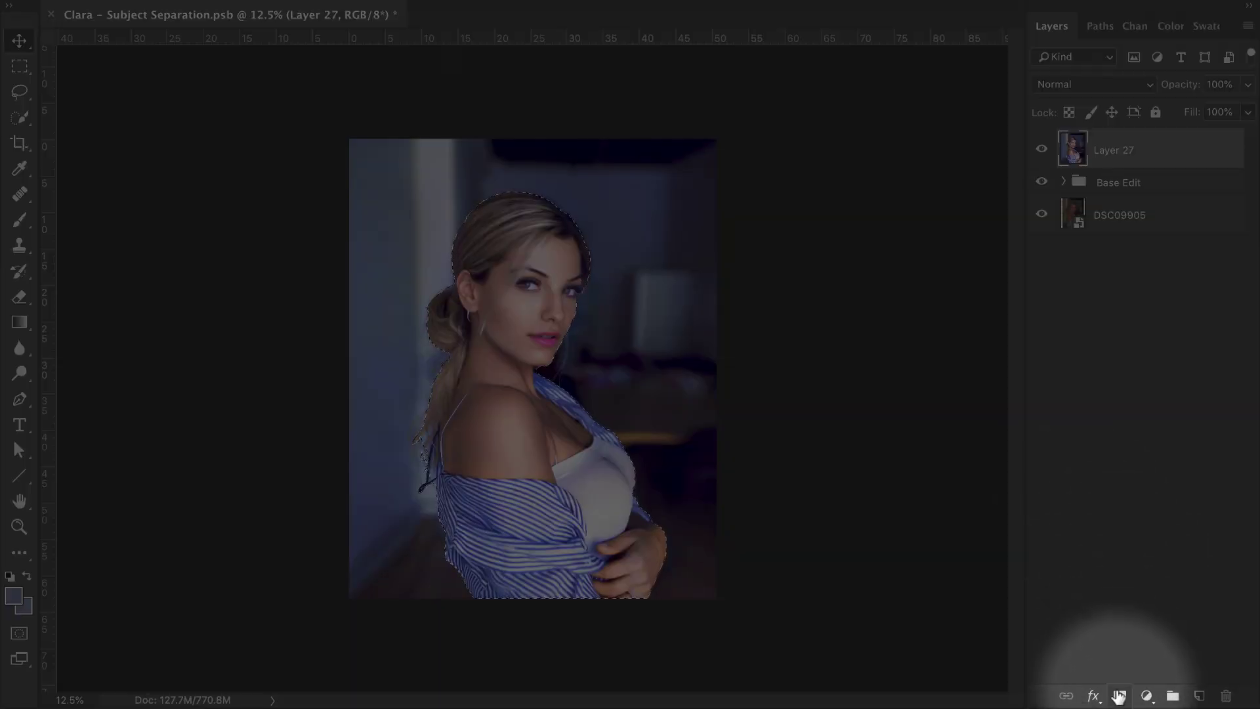
left_click(1120, 708)
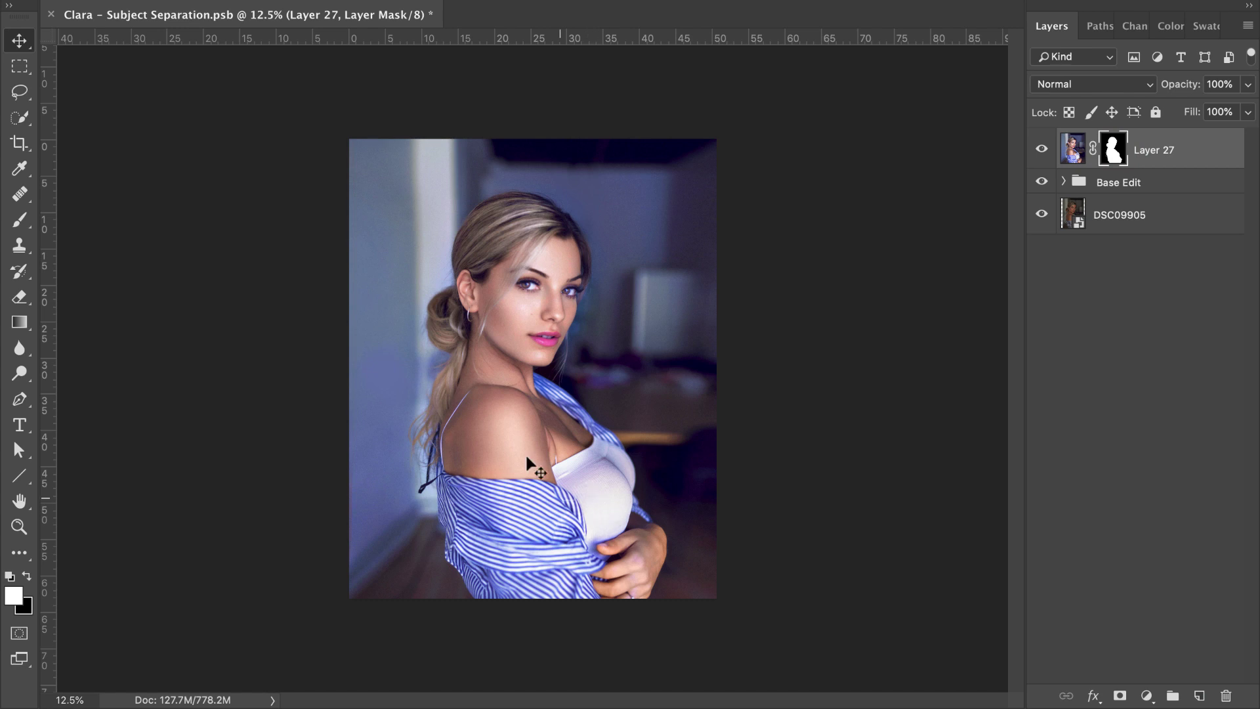
Warm Layer 27's masked subject in Camera Raw Filter with Temperature +8 and Tint +1
left_click(1071, 155)
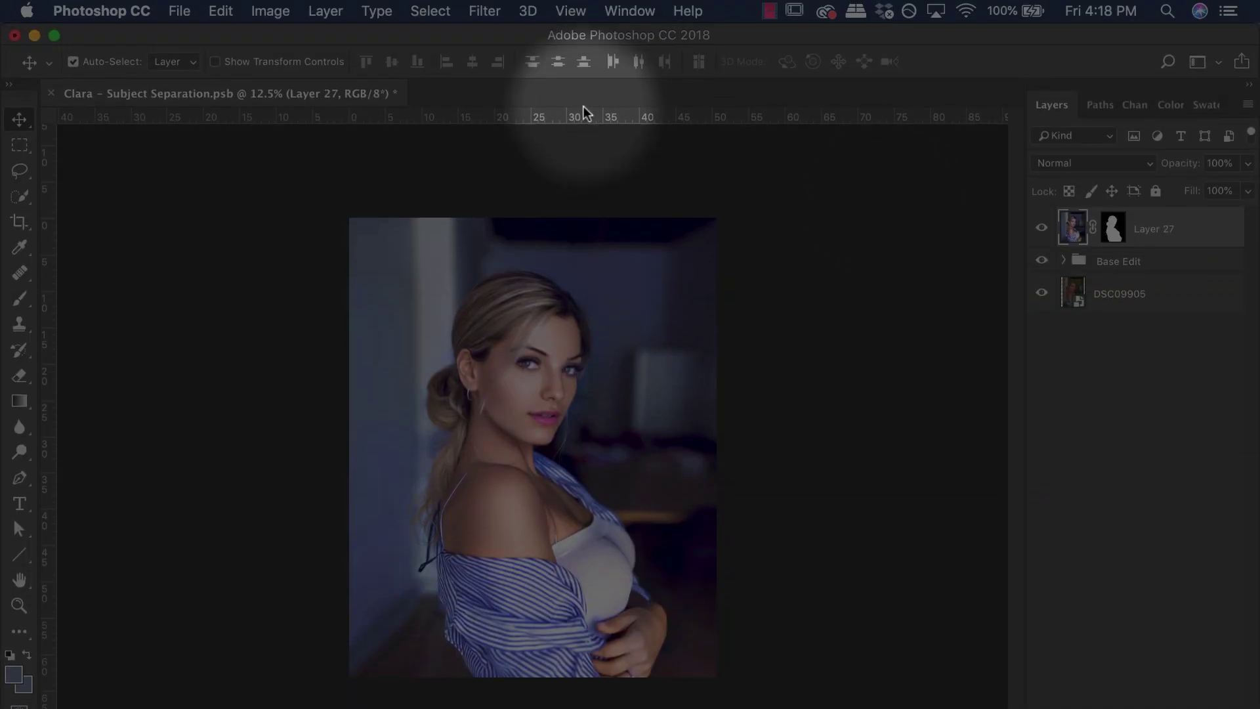
left_click(483, 11)
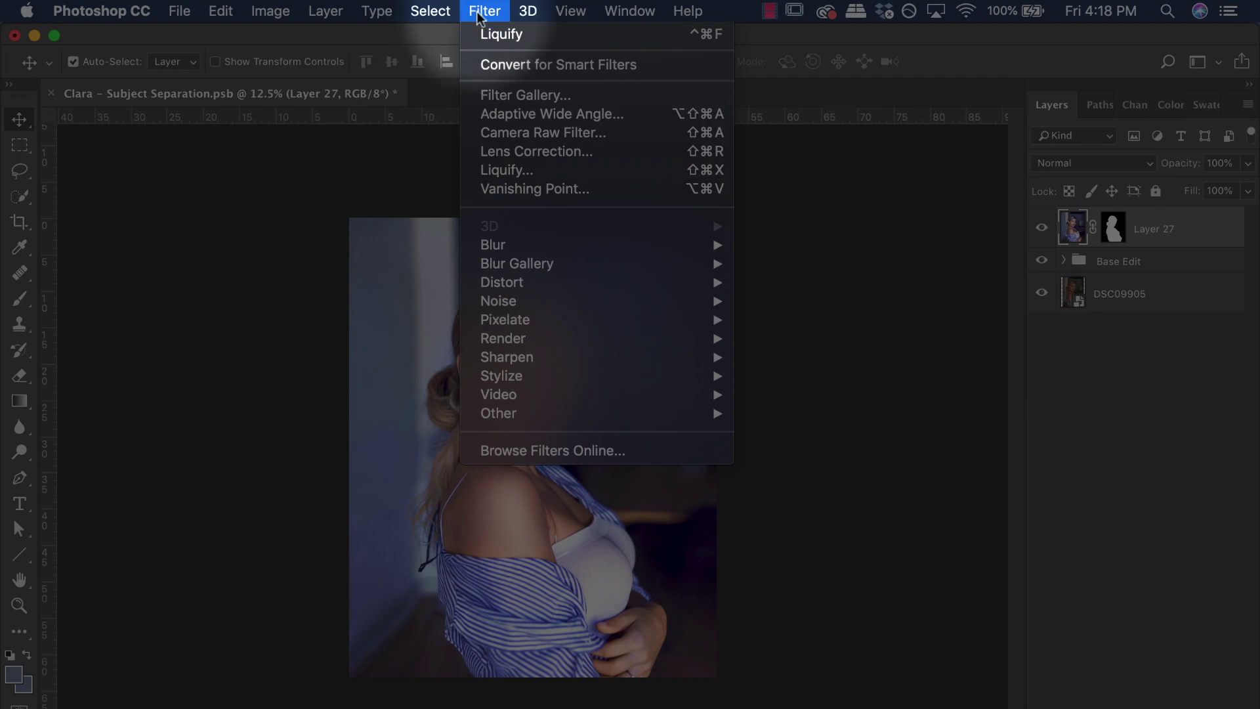
left_click(499, 131)
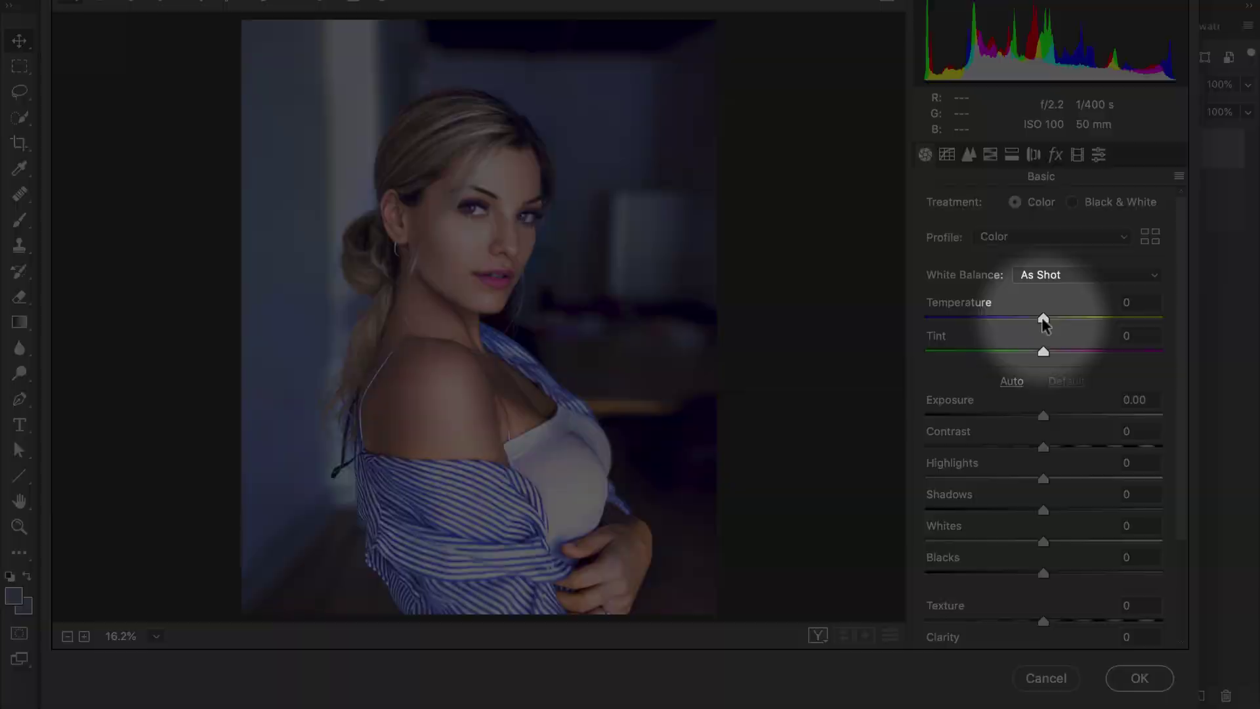
left_click_drag(1044, 320, 1052, 320)
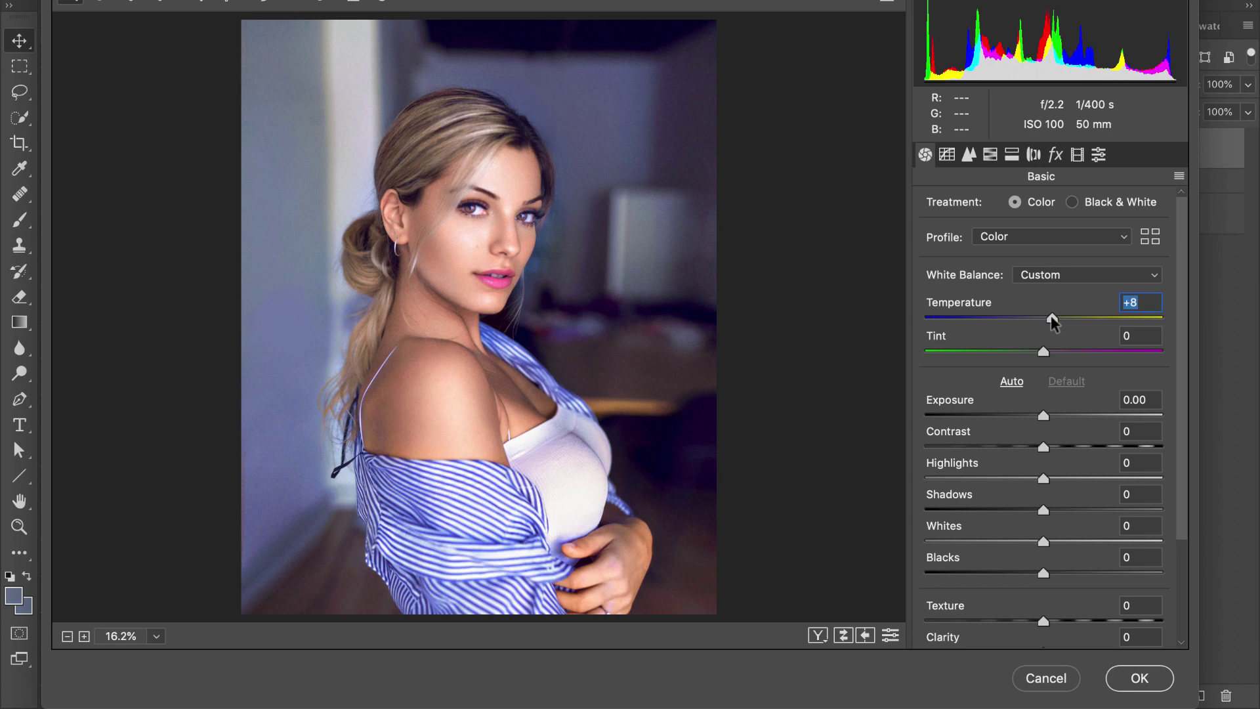
left_click_drag(1044, 352, 1045, 352)
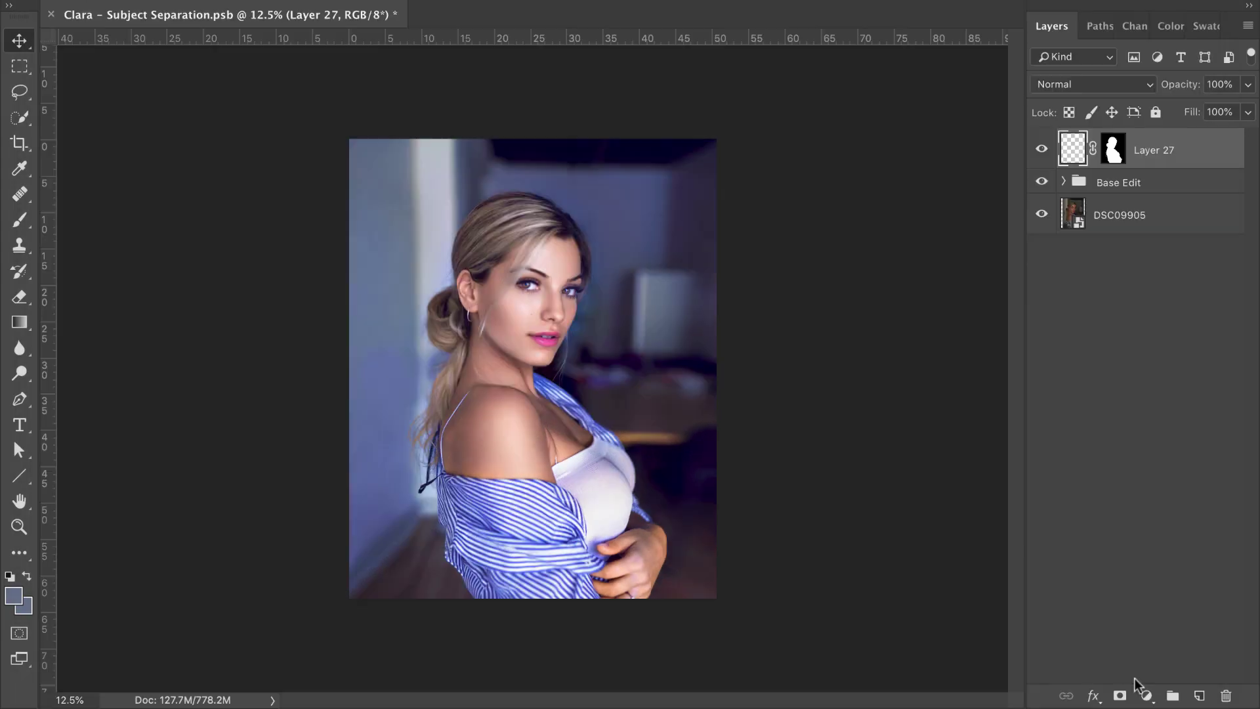
left_click(1140, 678)
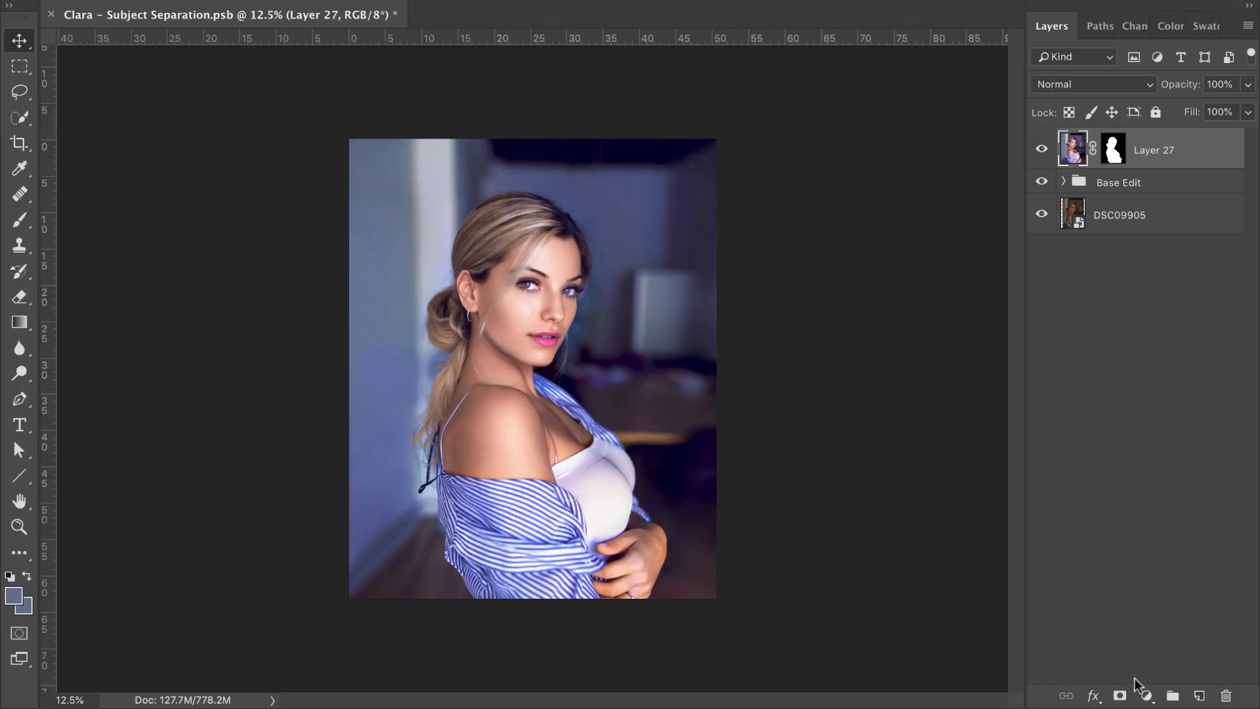
Compare Layer 27's warming on and off, then stamp the visible image into a new Layer 28
left_click(1042, 151)
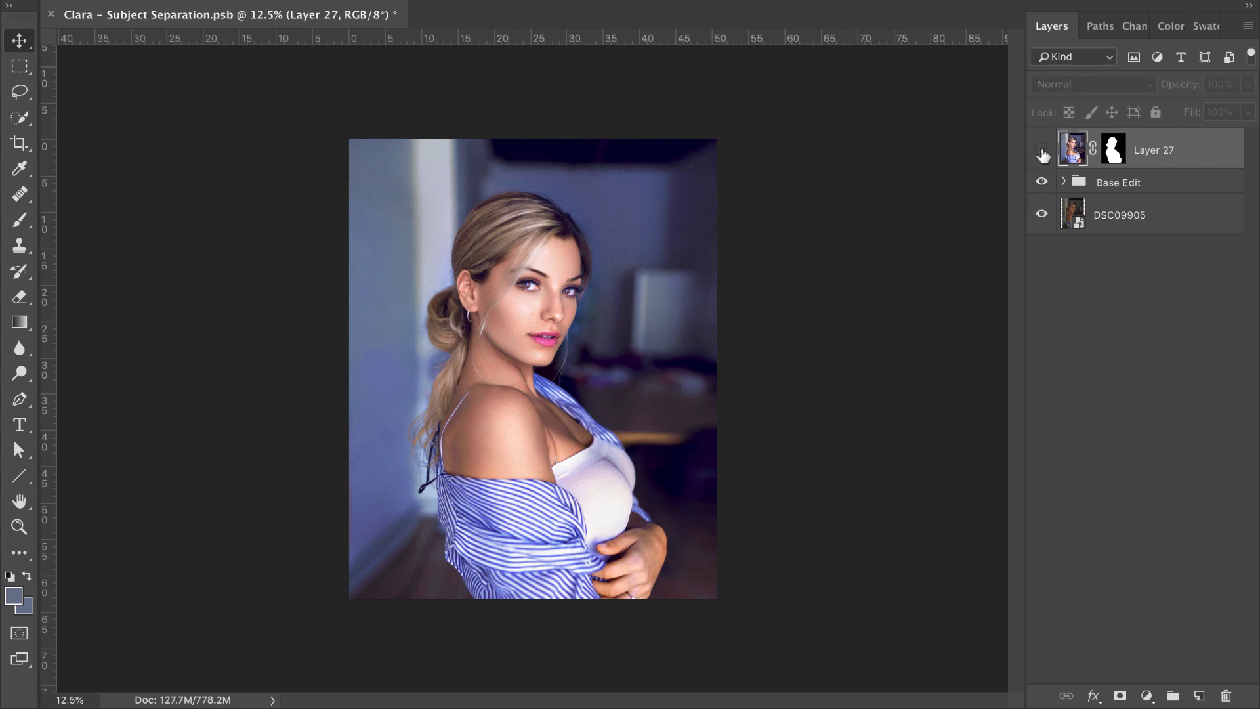
left_click(1043, 151)
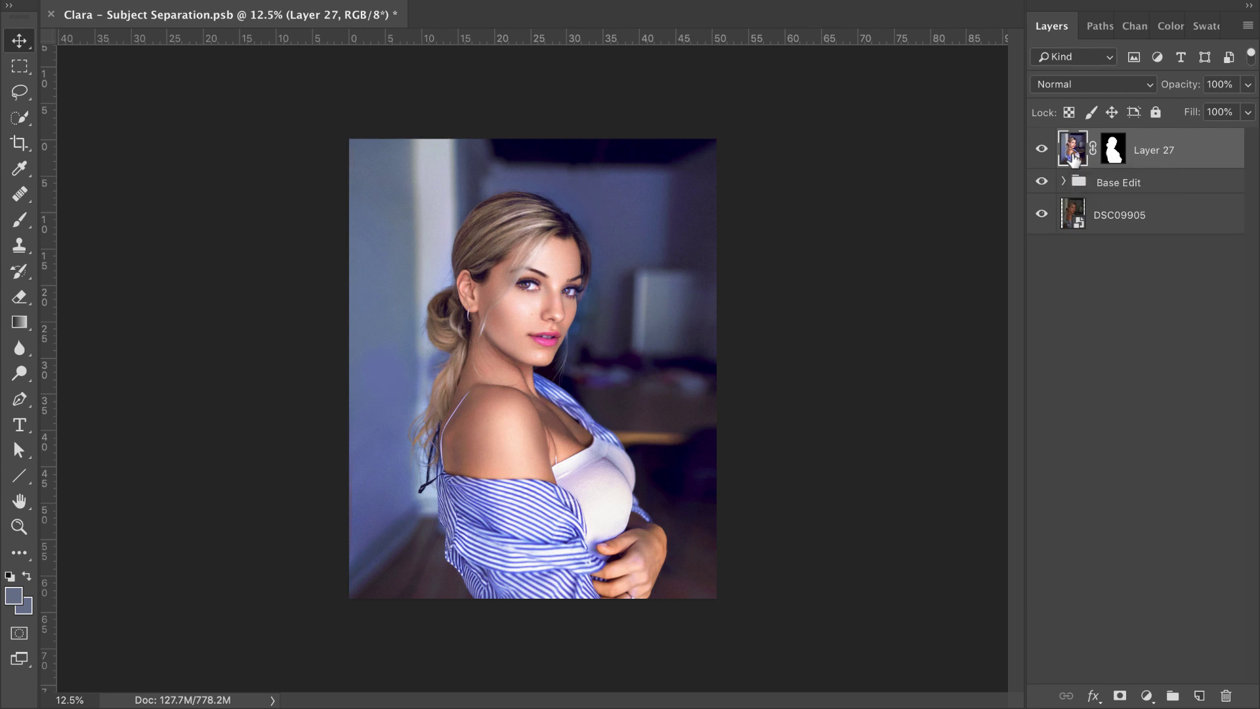
left_click_drag(1074, 158, 1074, 159)
key("alt+shift+super+n")
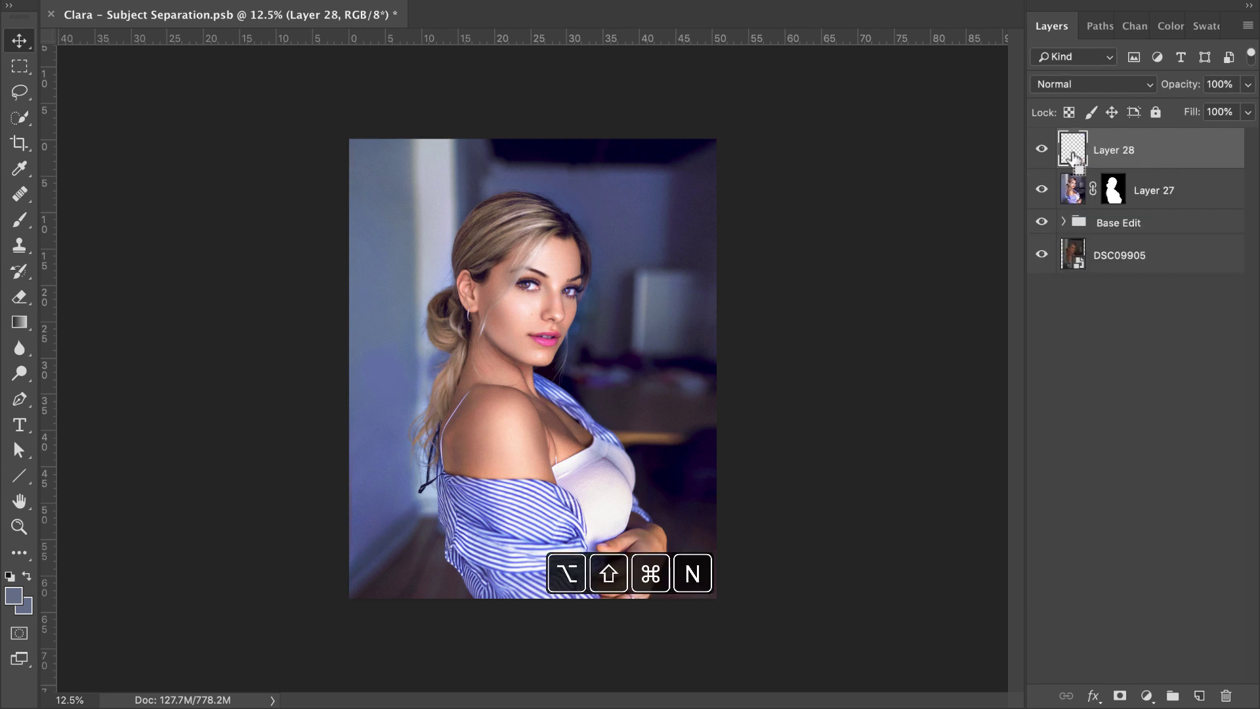
key("alt+shift+super+e")
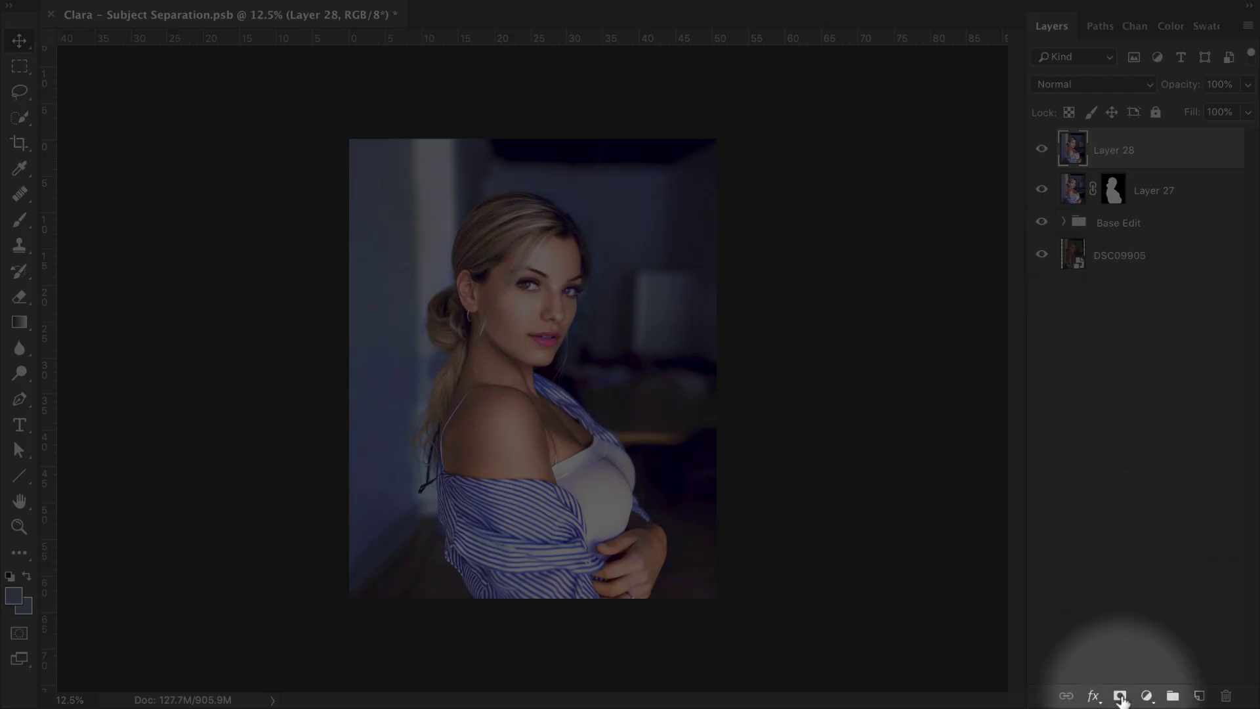
Give Layer 28 an inverted copy of Layer 27's subject mask so only the background shows
left_click(1120, 696)
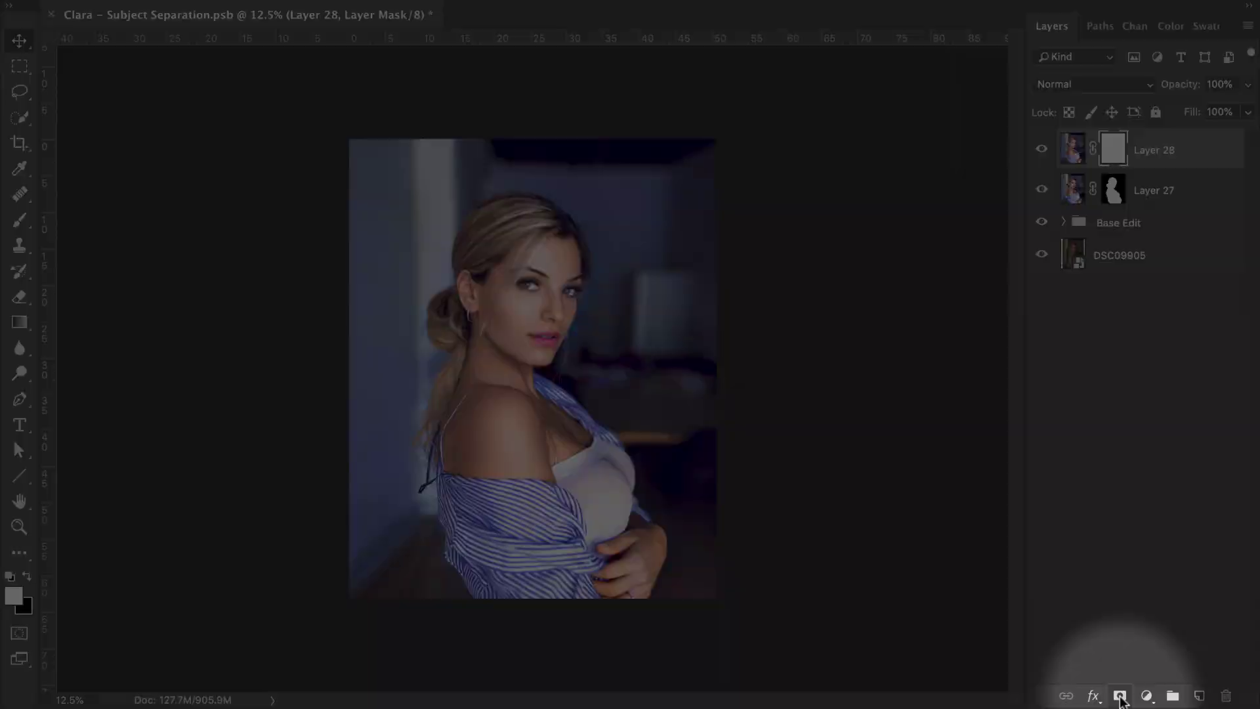
key("alt")
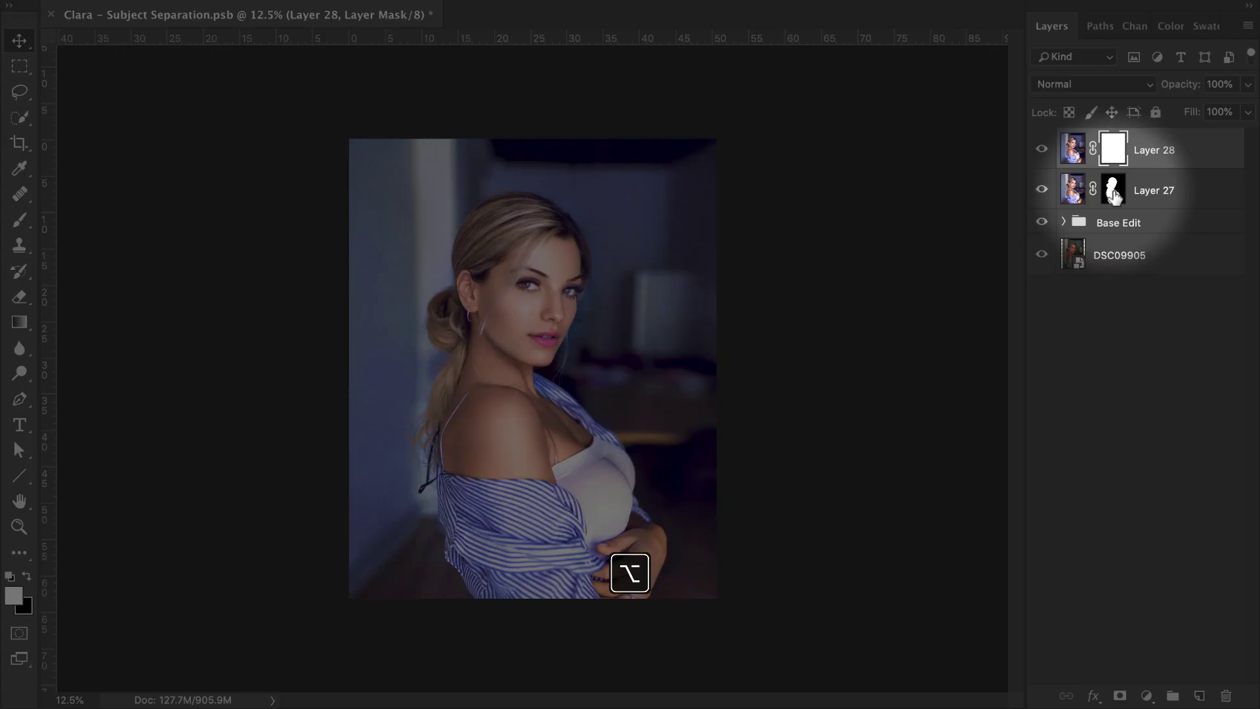
left_click_drag(1114, 196, 1114, 149)
left_click(791, 219)
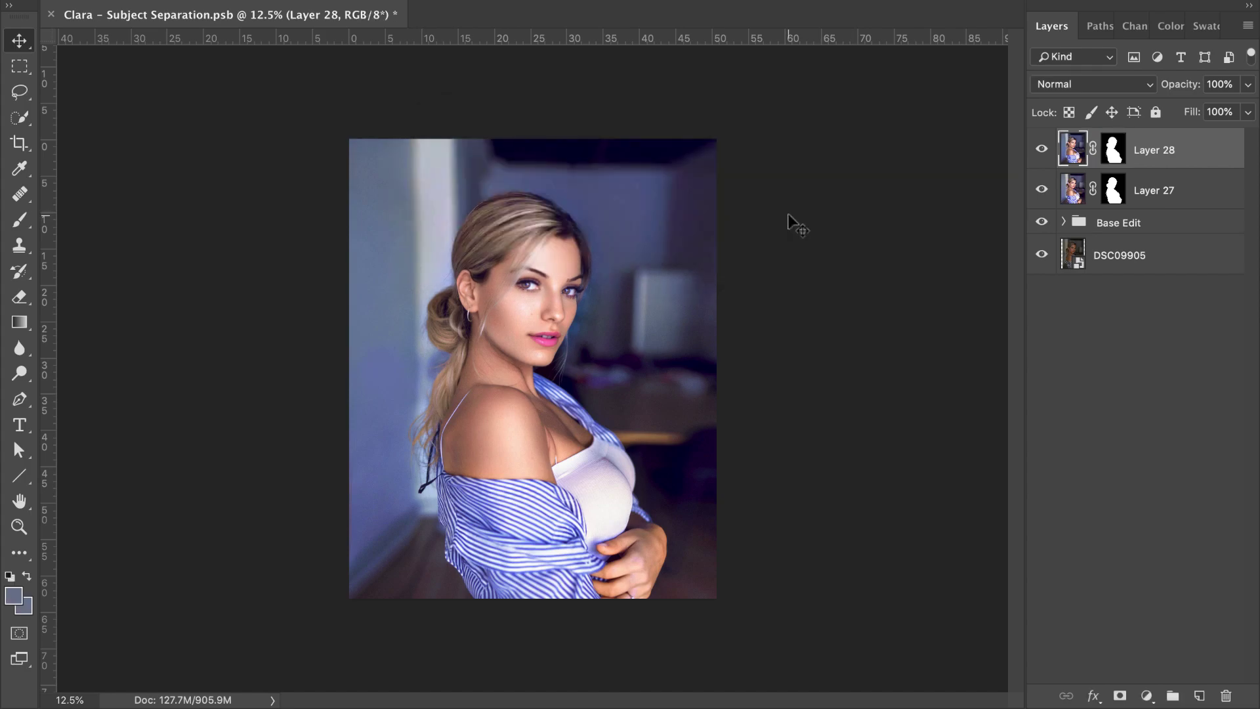
left_click(1114, 150)
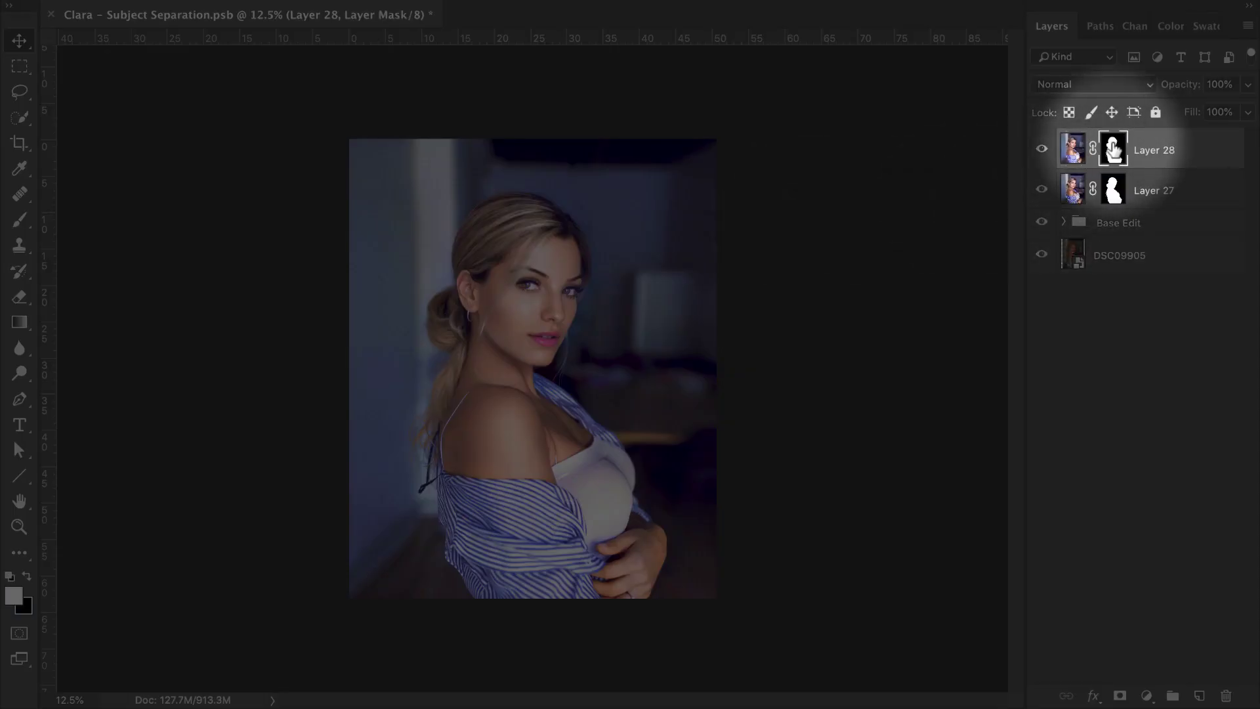
key("super+i")
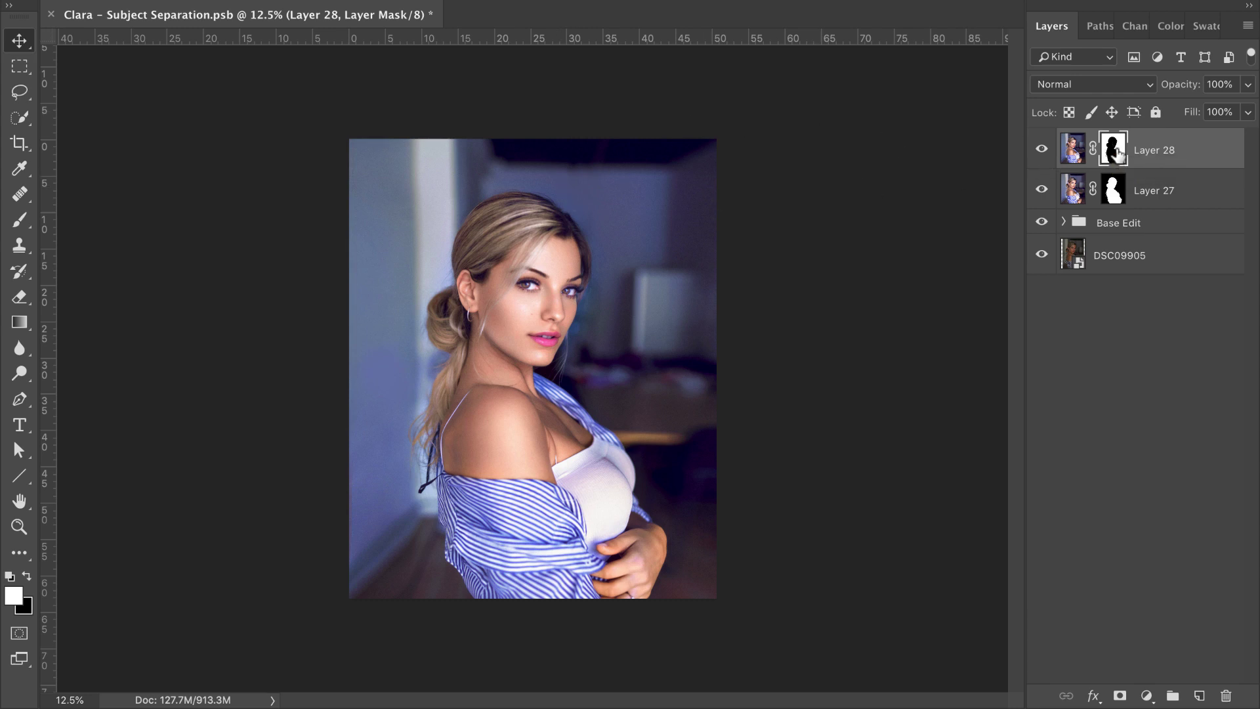
left_click(1116, 152, "alt")
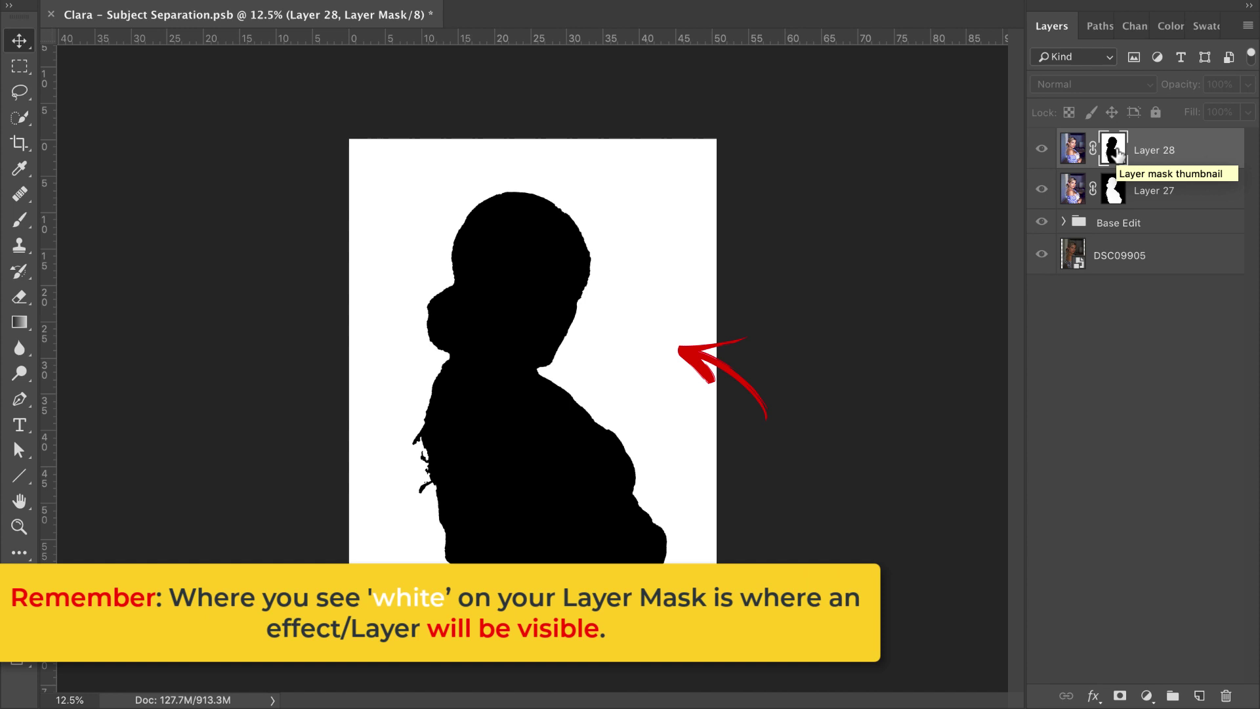
left_click(1118, 152, "alt")
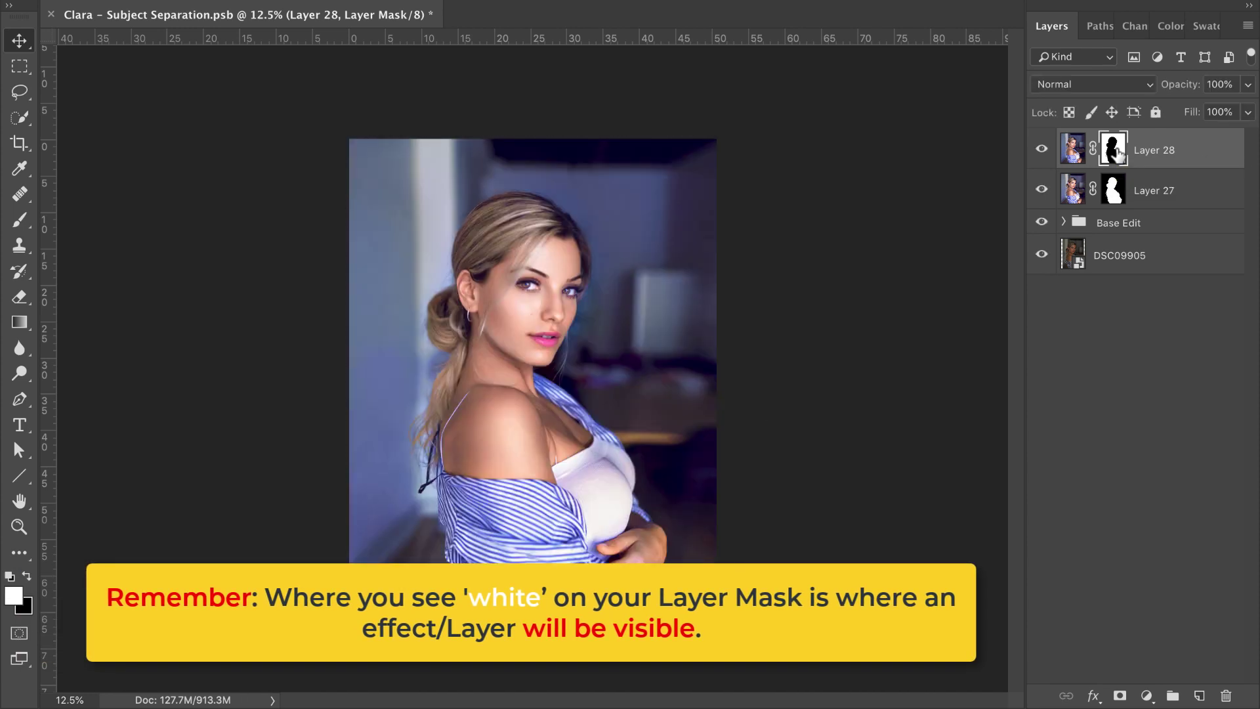
left_click(1071, 152)
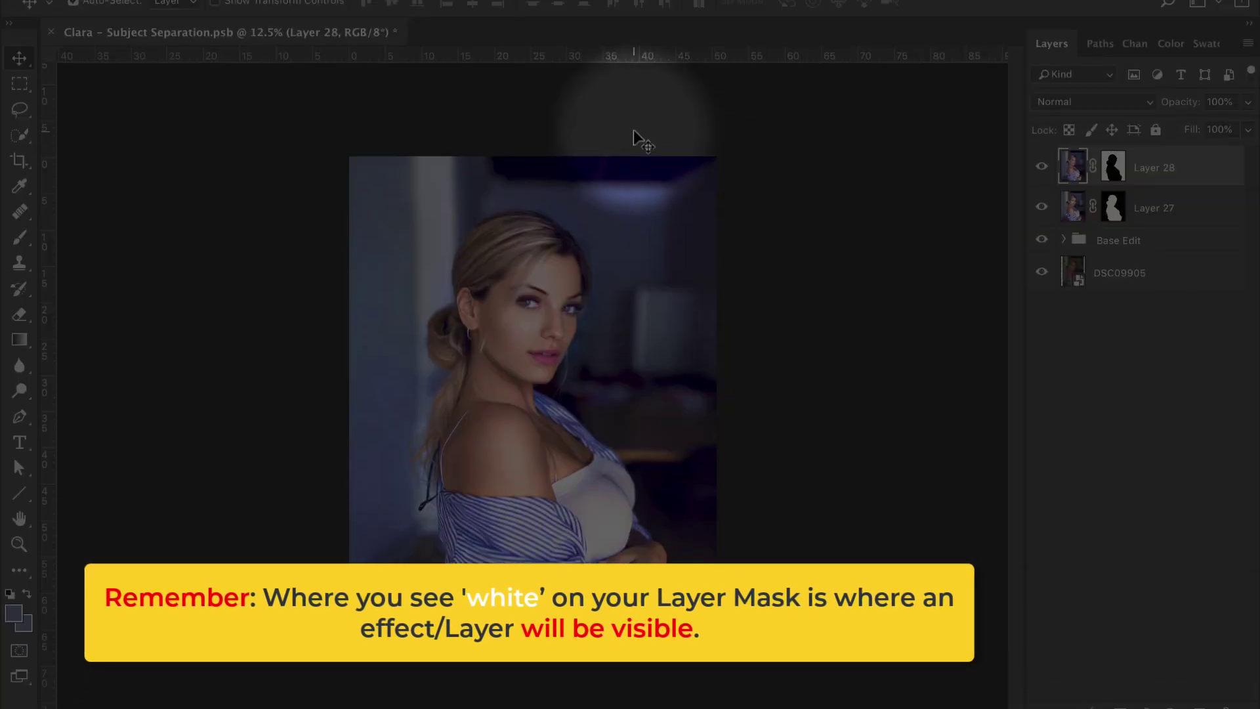
Cool Layer 28's background in Camera Raw Filter with Temperature -9 and Tint -2
left_click(485, 11)
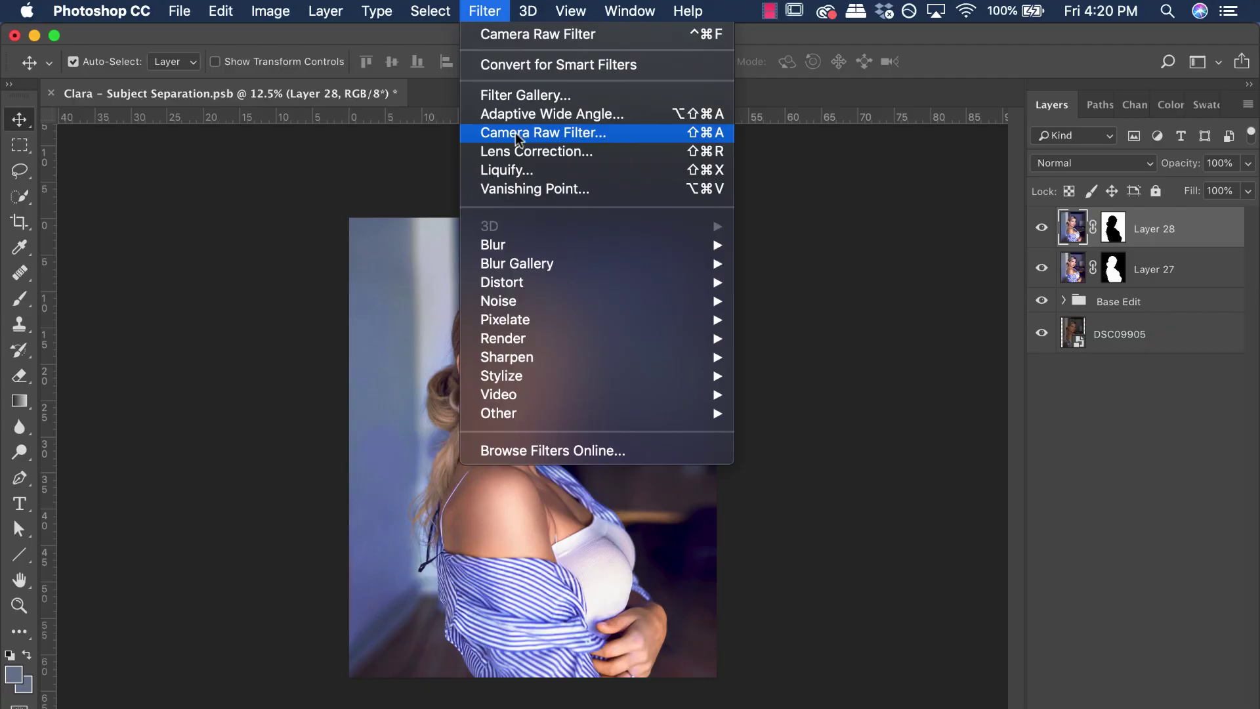
left_click(518, 132)
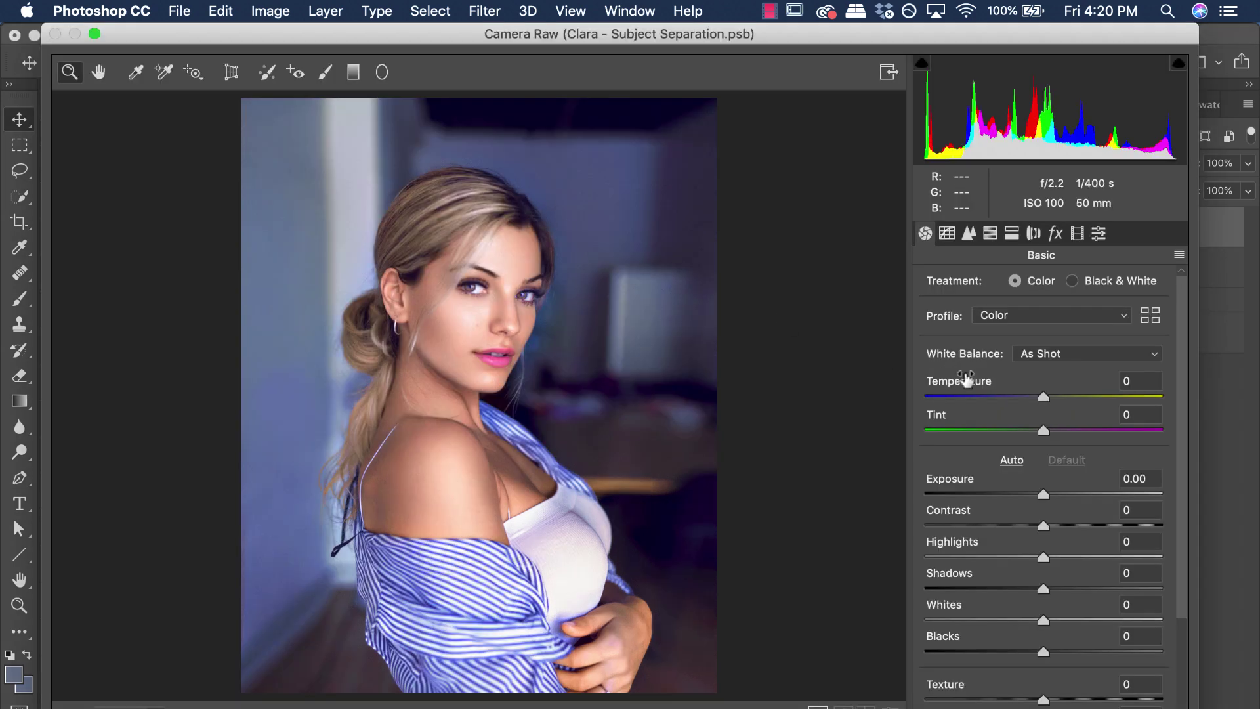
left_click_drag(1044, 397, 1033, 402)
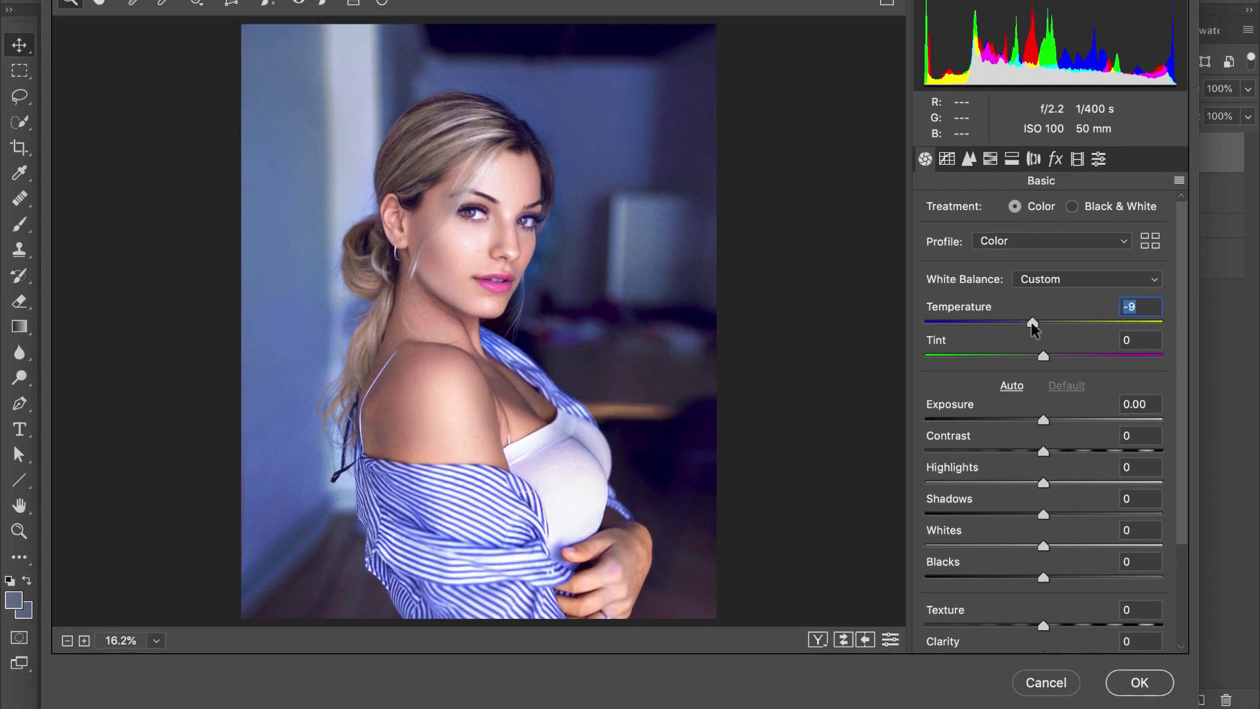
left_click_drag(1044, 352, 1041, 352)
left_click(1125, 678)
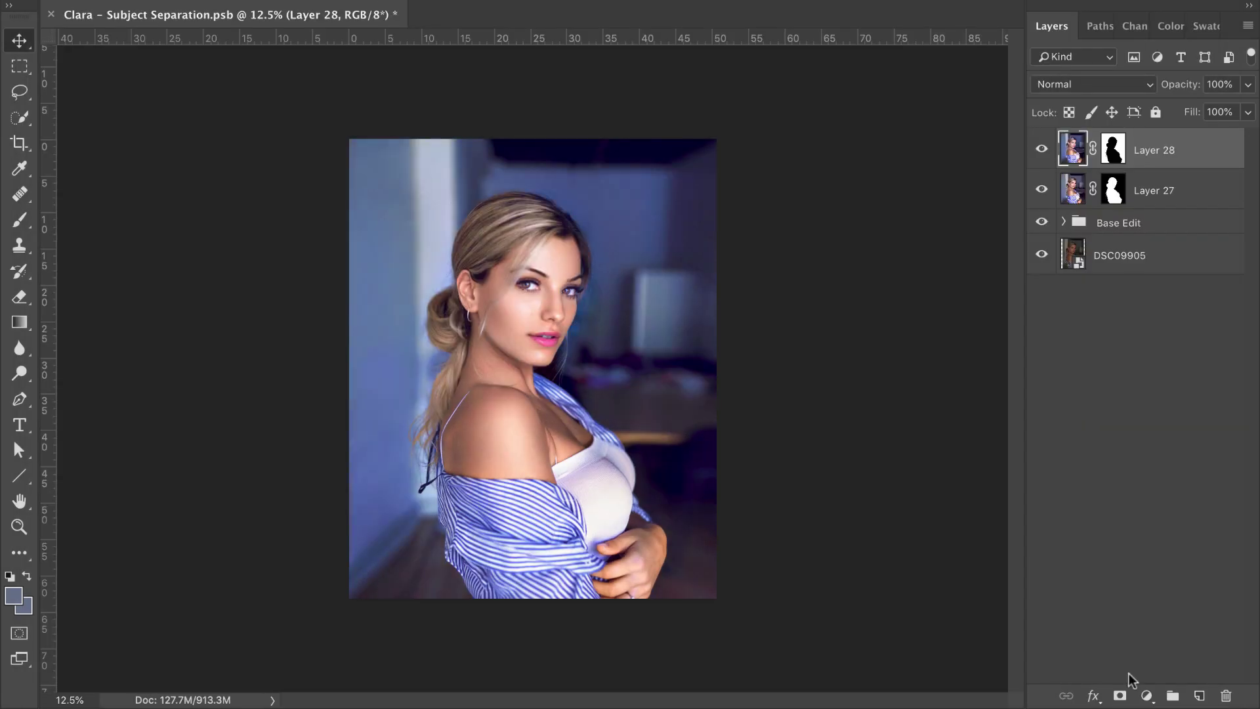
Group Layers 27 and 28 into Group 1 and toggle its visibility for a before/after comparison
left_click(1042, 150)
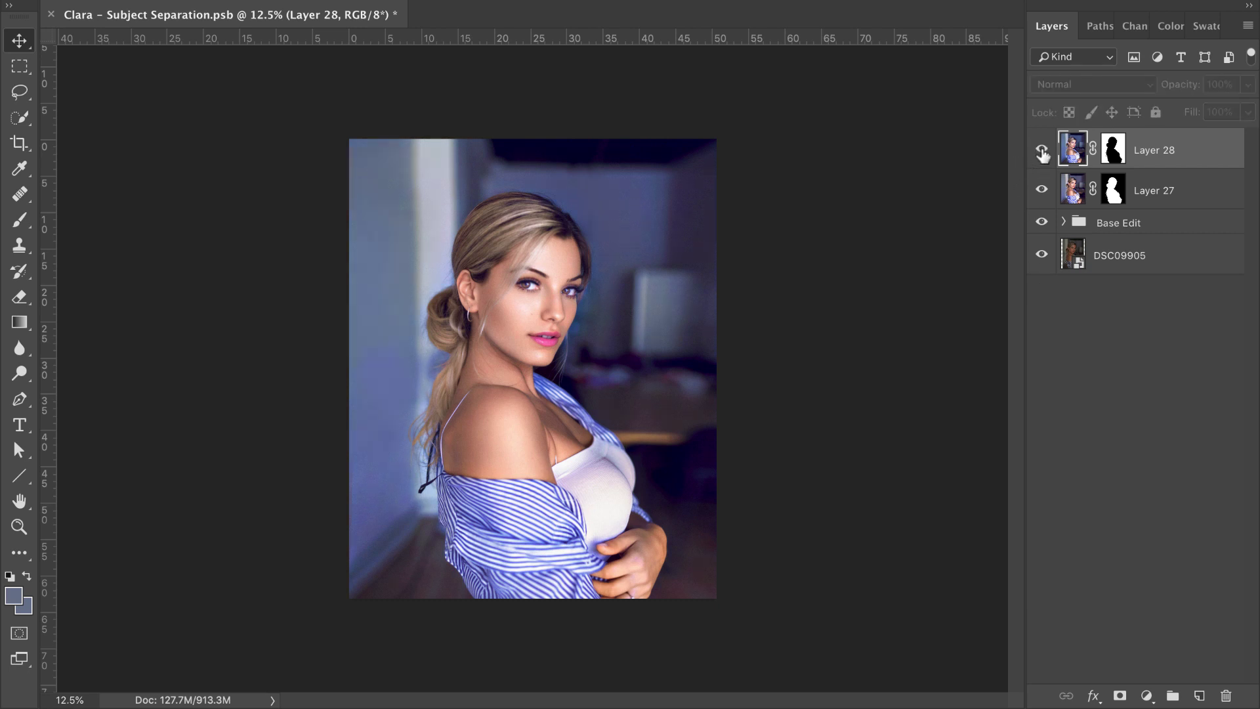
left_click(1042, 150)
left_click(1072, 192, "shift")
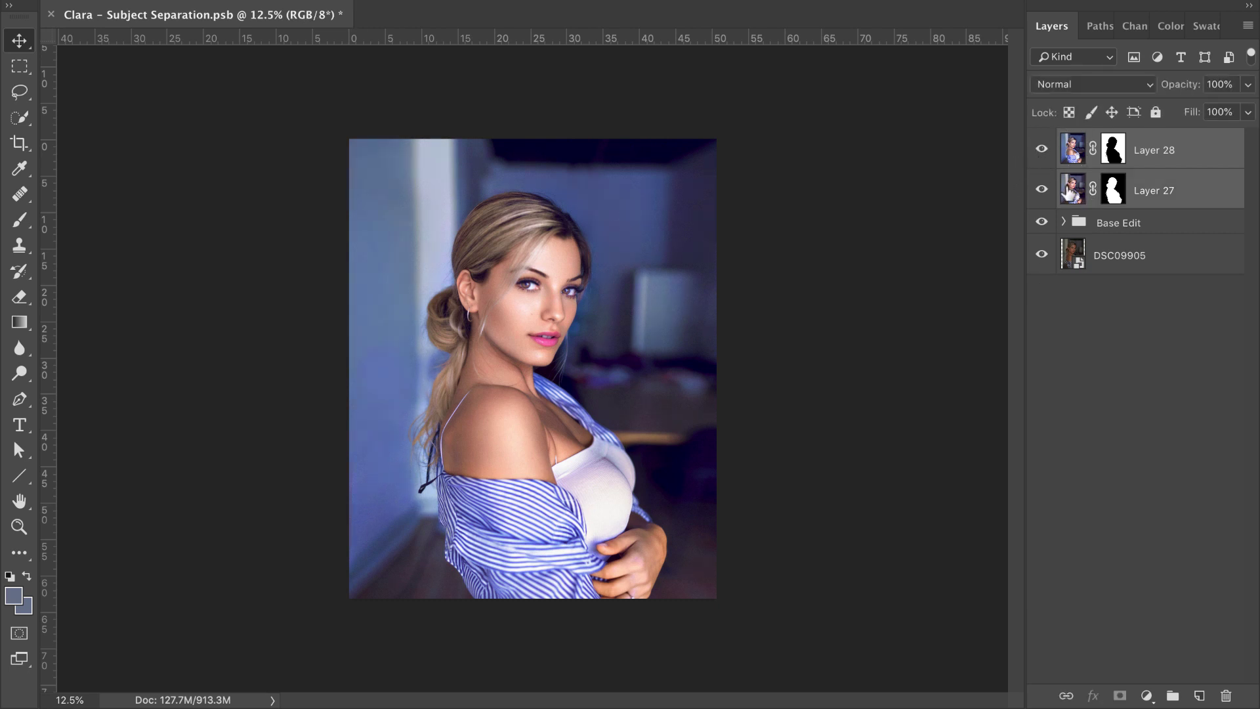
key("ctrl+g")
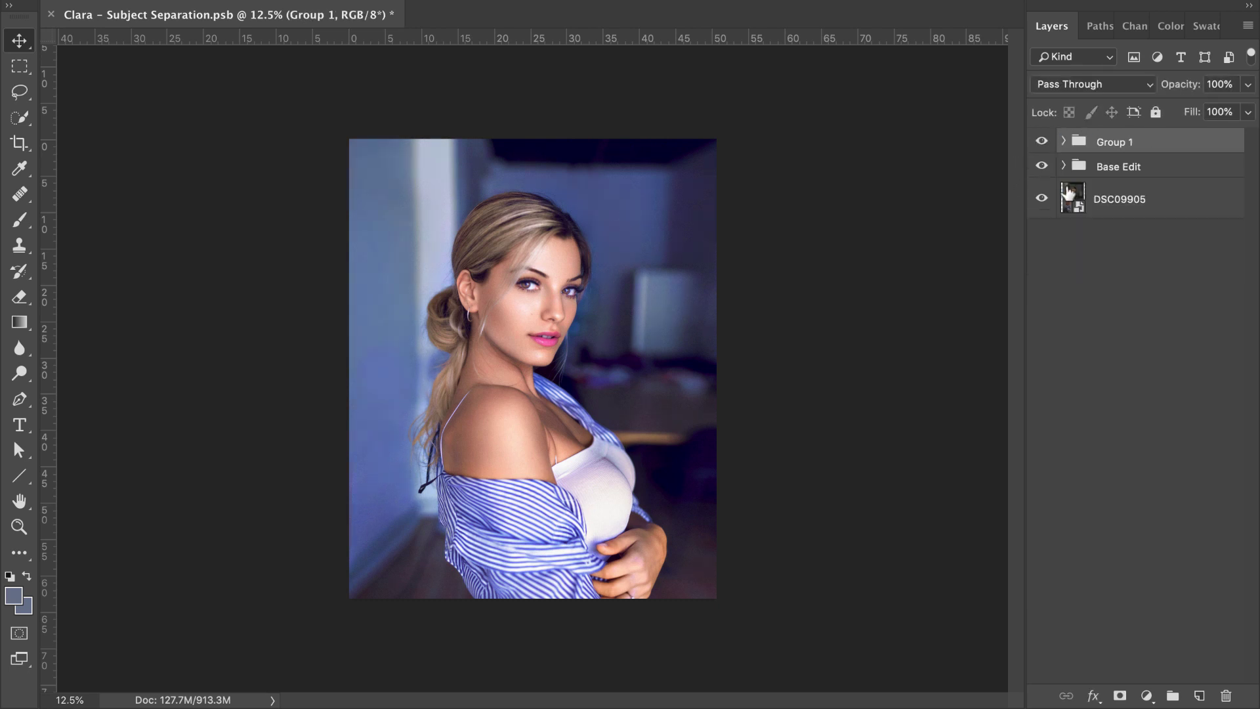
left_click(1042, 143)
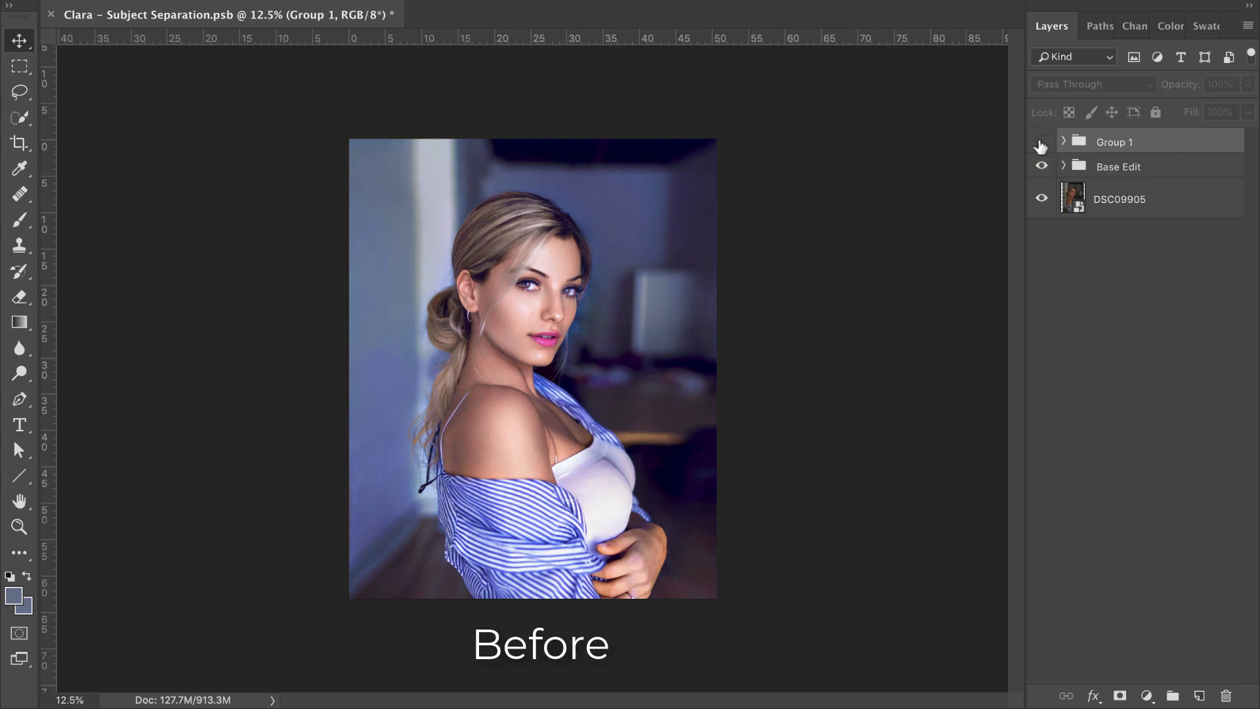
left_click(1041, 143)
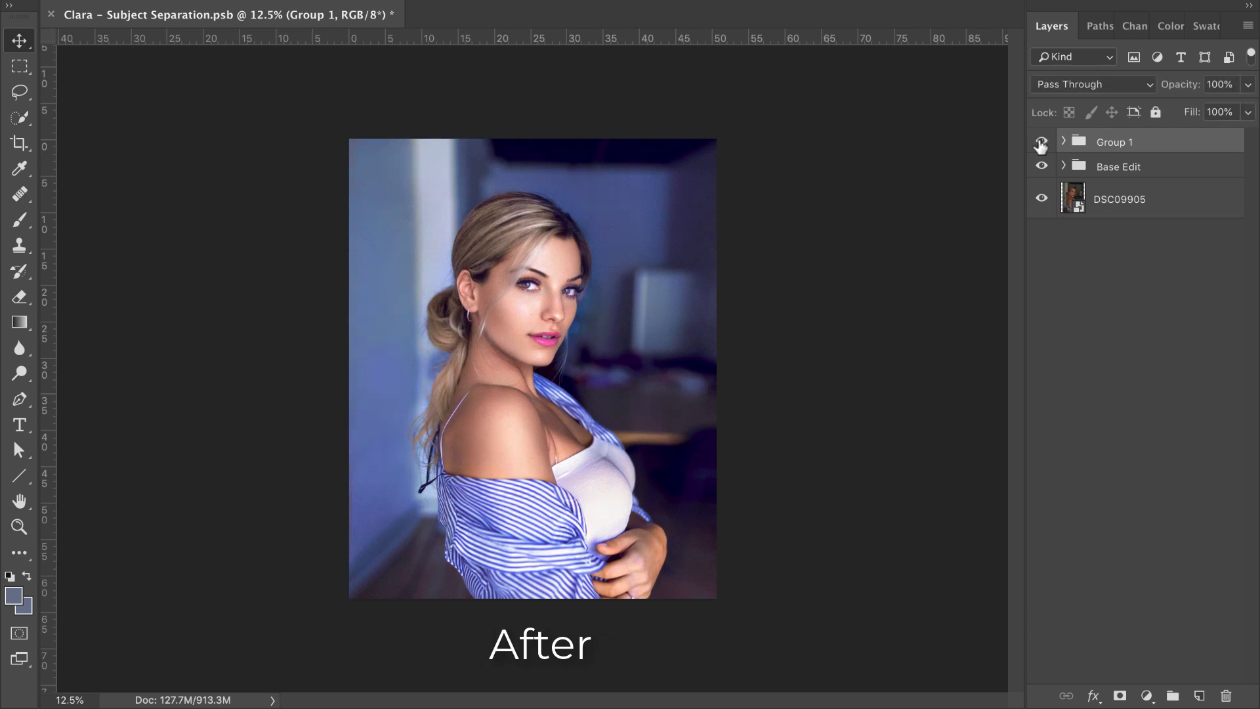